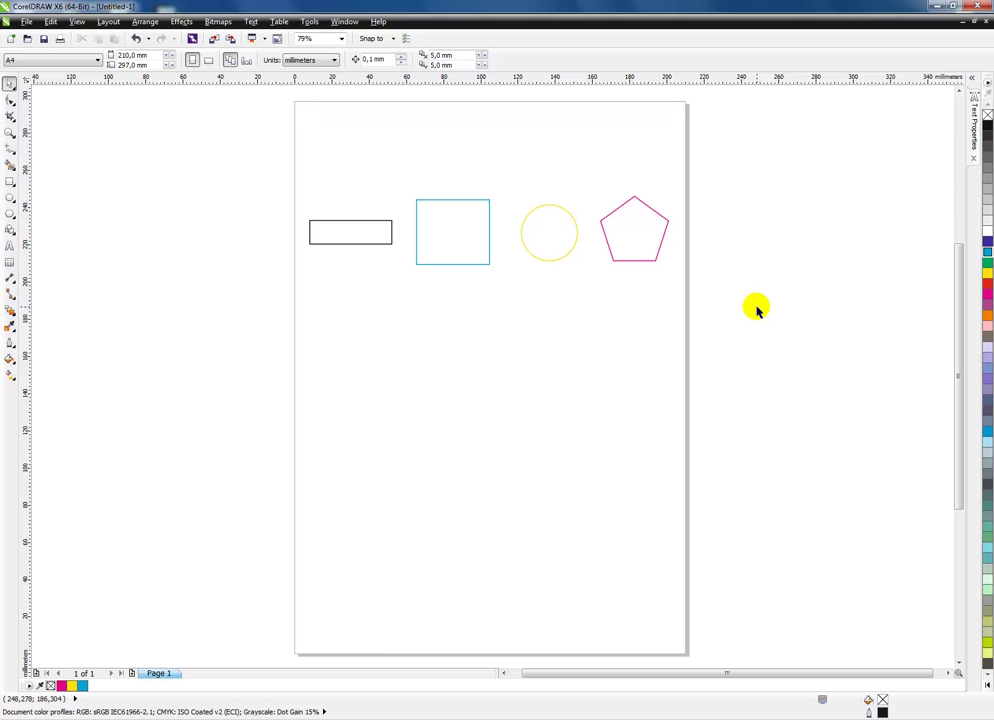
drag(692, 149, 237, 333)
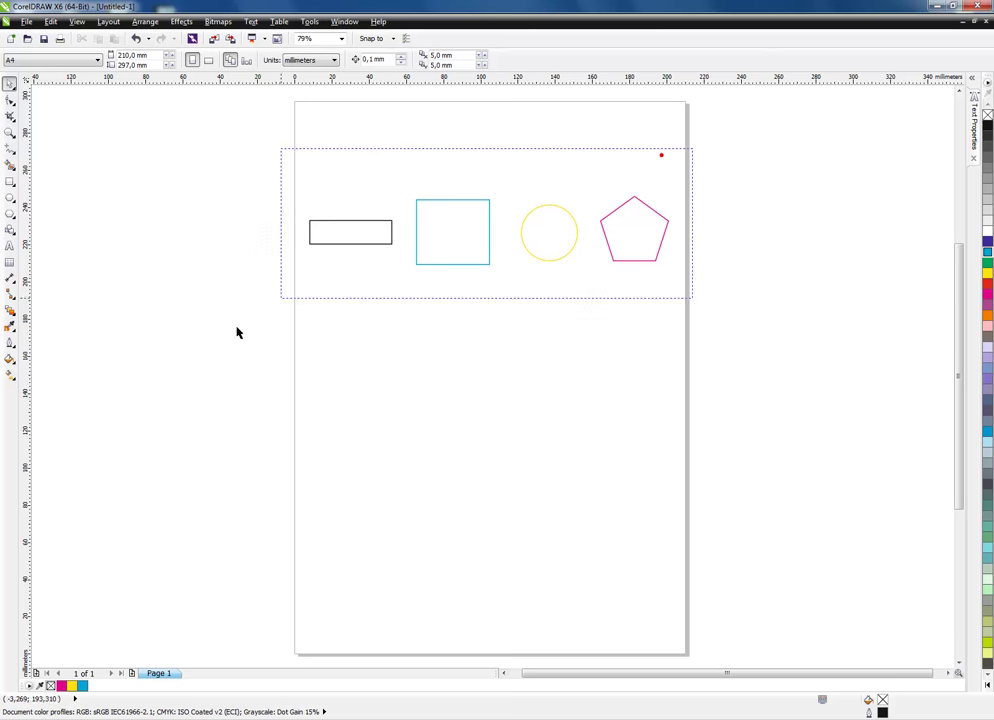
click(751, 287)
drag(754, 151, 249, 333)
click(785, 302)
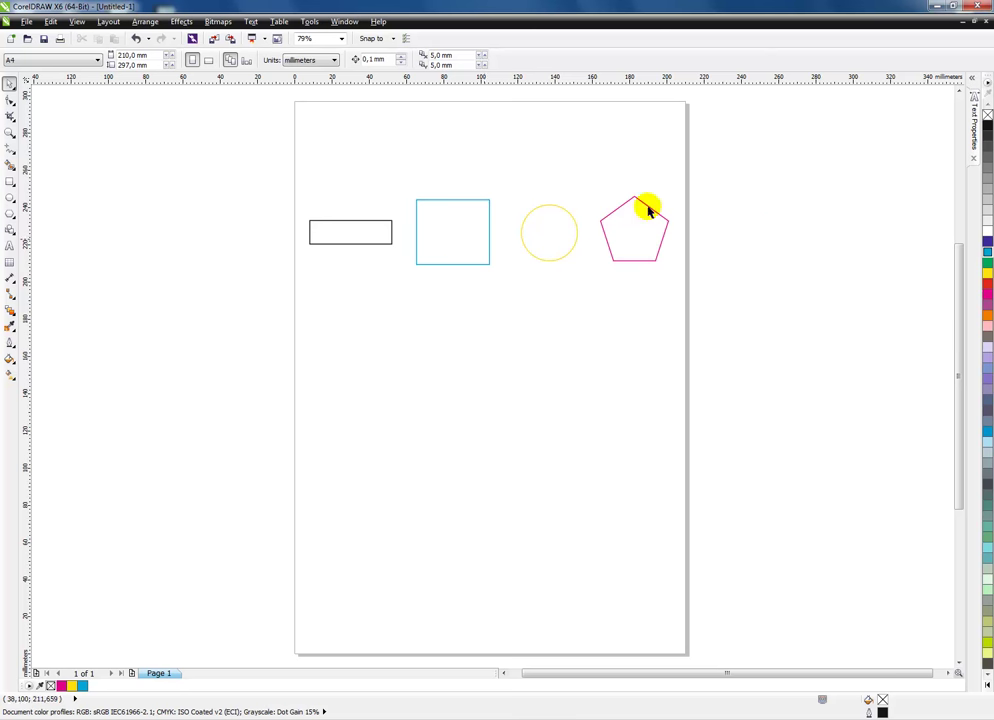
drag(739, 187, 250, 312)
click(753, 263)
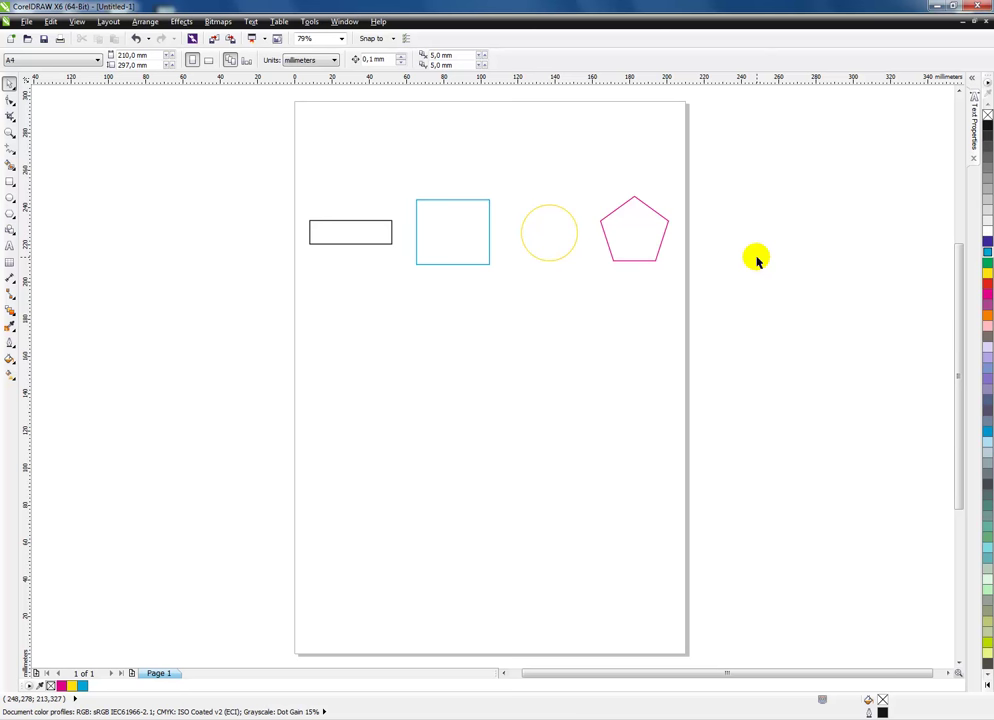
drag(805, 166, 200, 350)
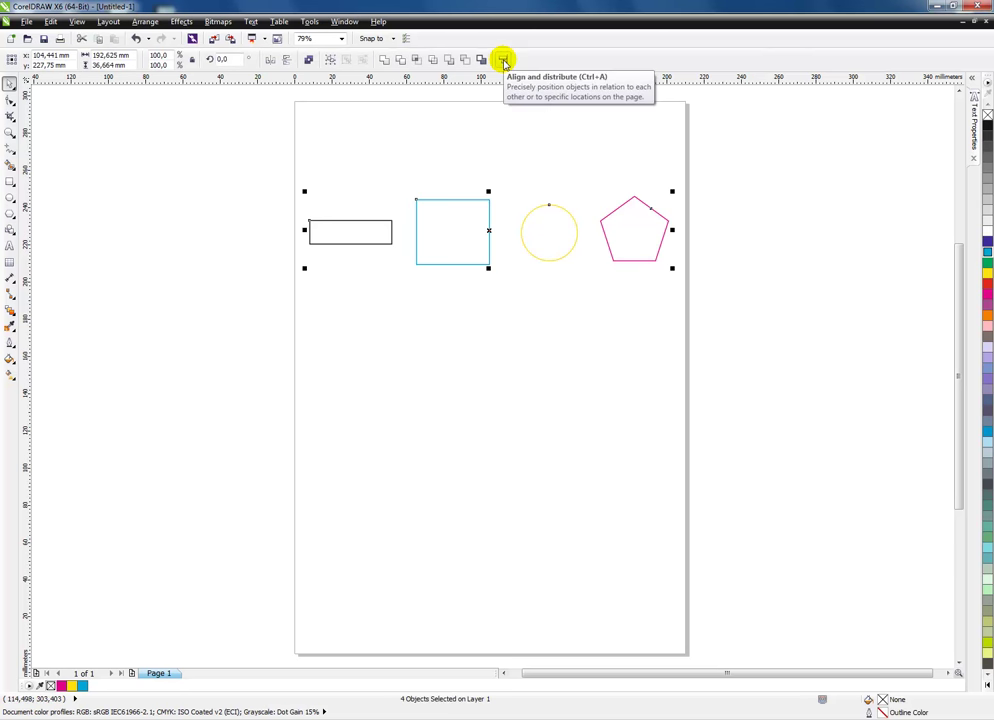
click(758, 251)
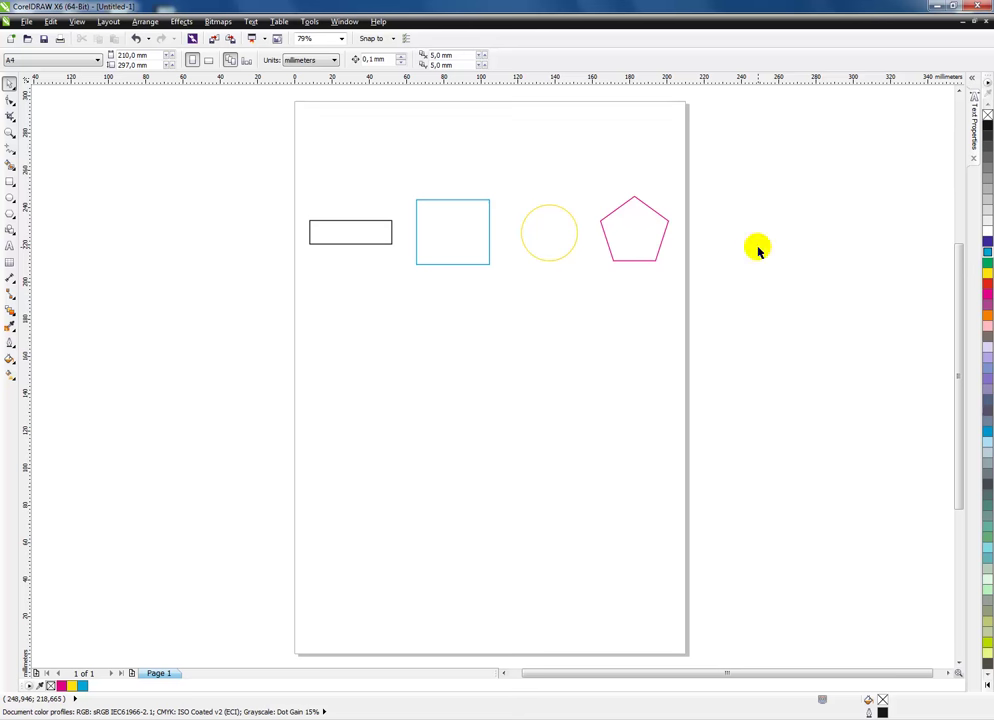
Open the Align and Distribute dialog and place it in the empty page area below the four shapes.
key(ctrl+shift+a)
drag(506, 302, 829, 311)
click(810, 256)
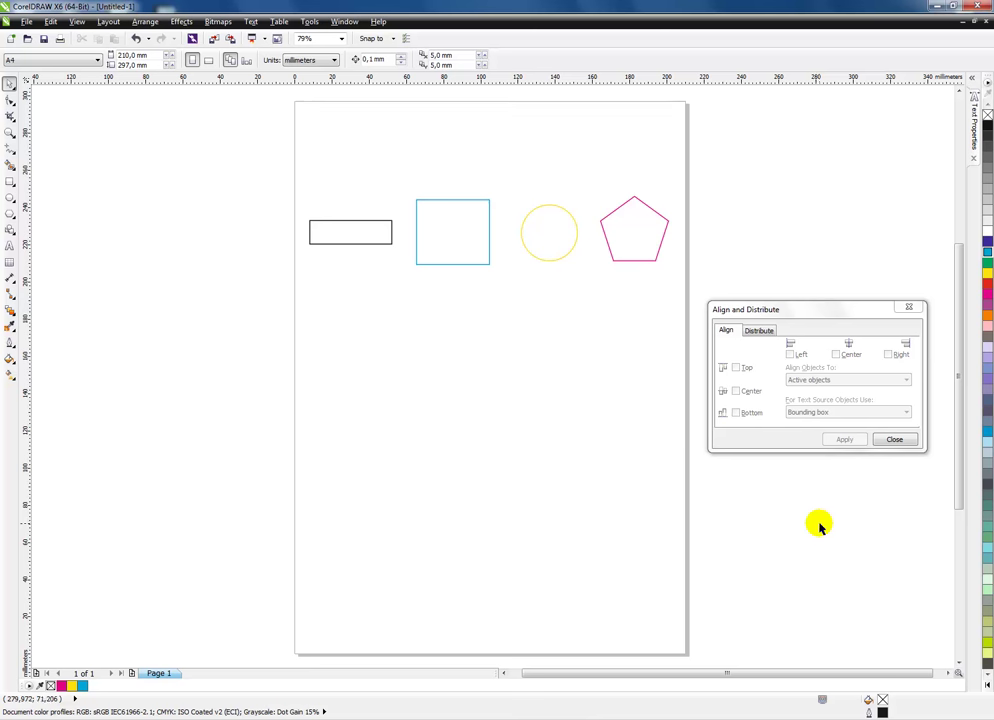
drag(808, 311, 515, 330)
click(779, 284)
key(z)
drag(268, 154, 703, 488)
drag(525, 418, 534, 475)
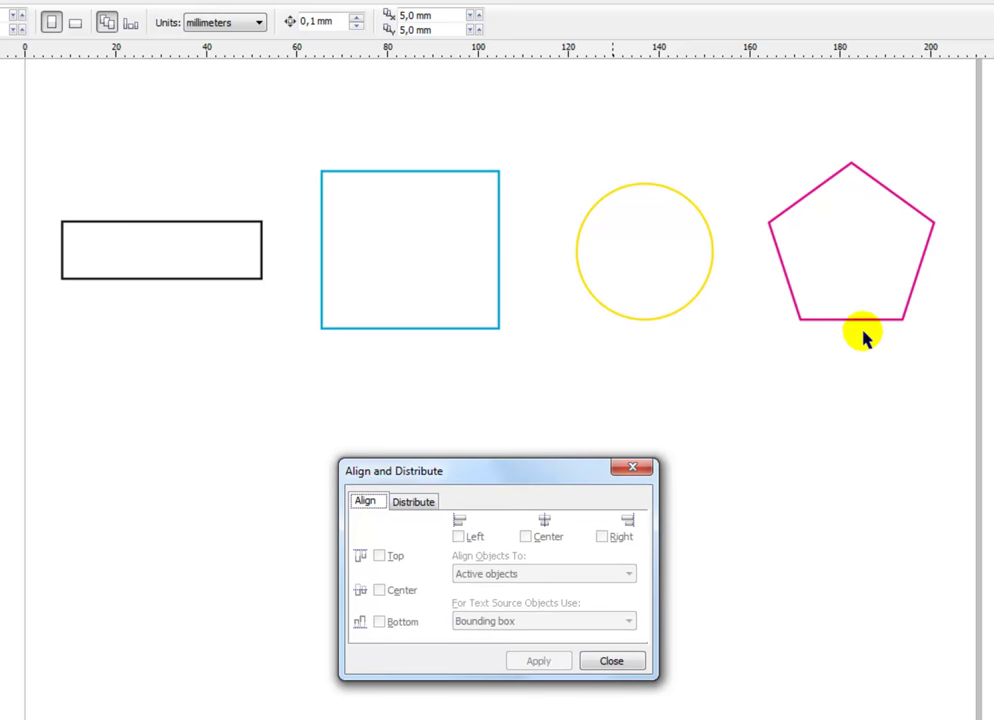
click(855, 293)
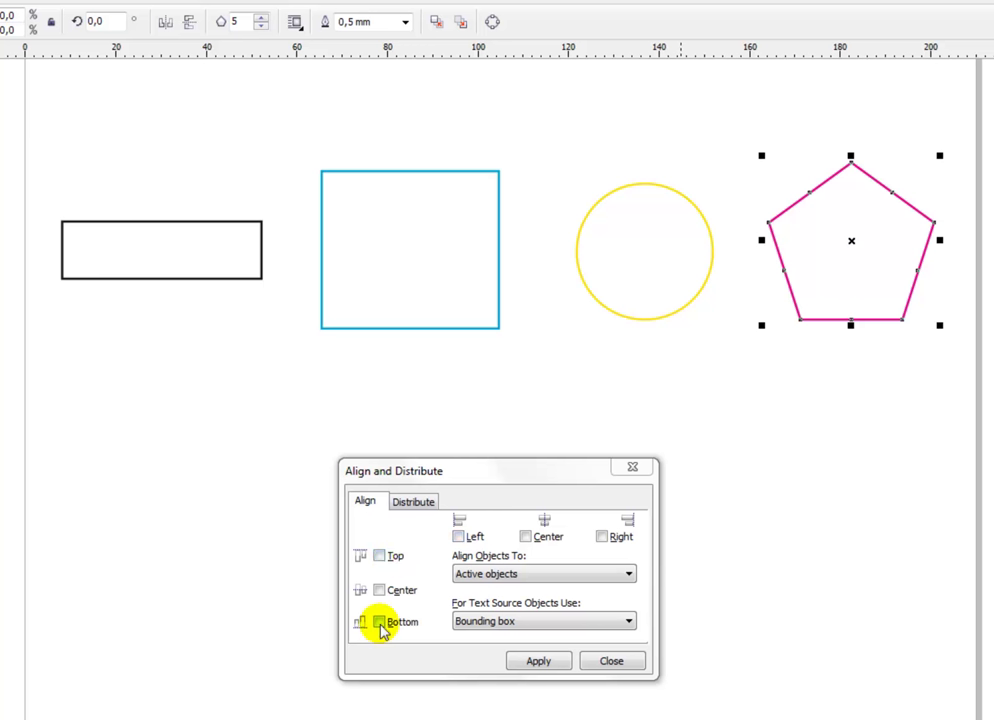
click(792, 532)
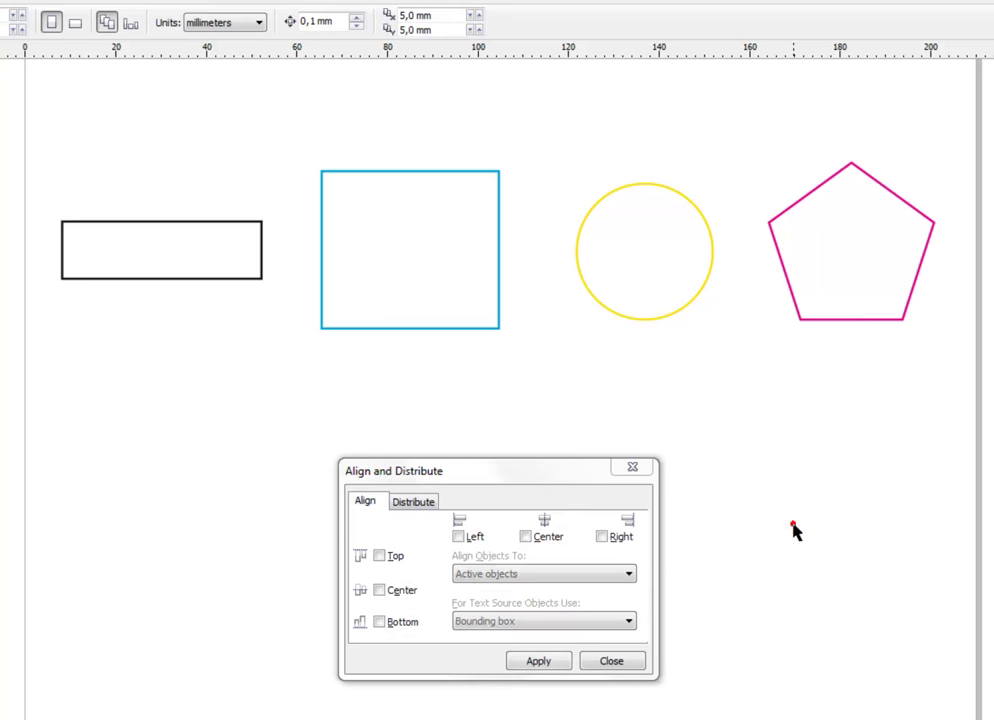
click(875, 270)
click(875, 270)
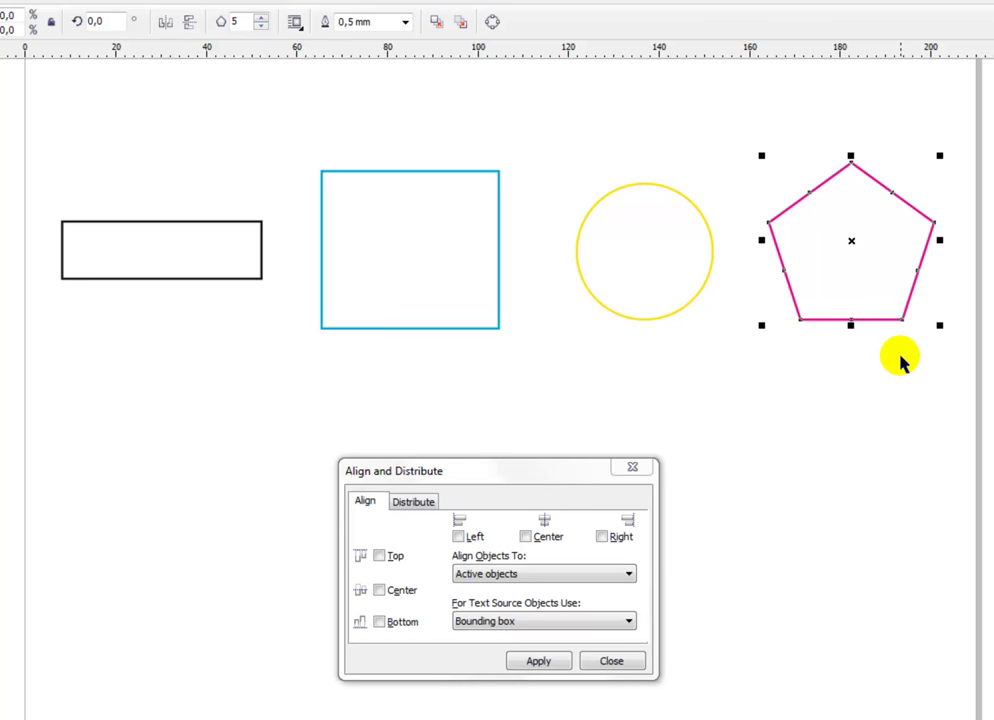
shift+click(663, 285)
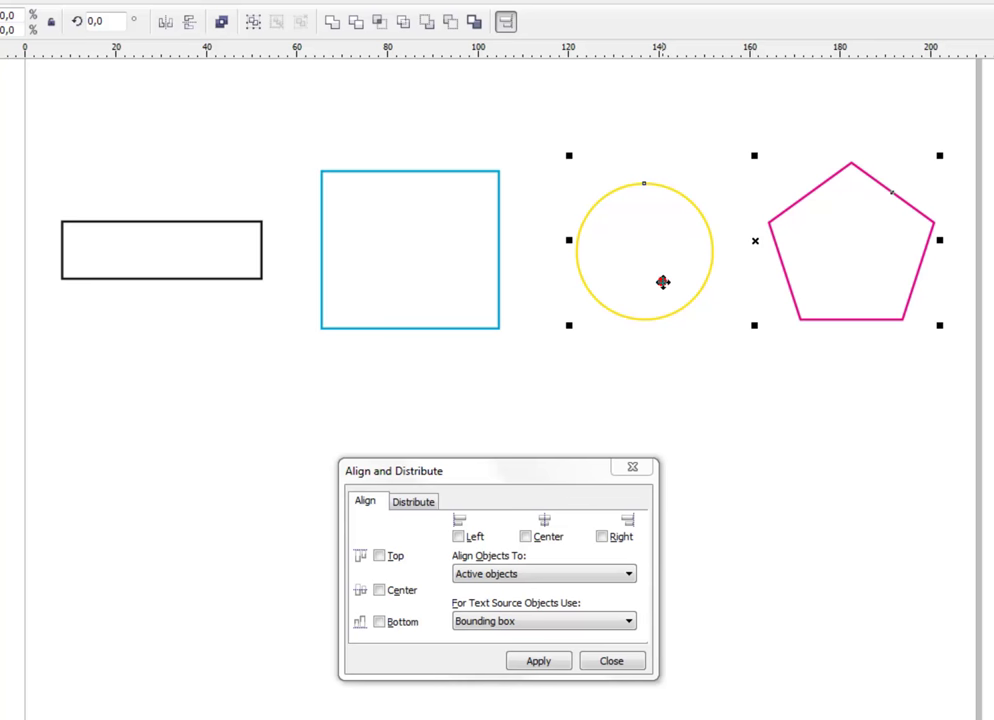
click(799, 487)
click(882, 312)
click(464, 300)
click(877, 418)
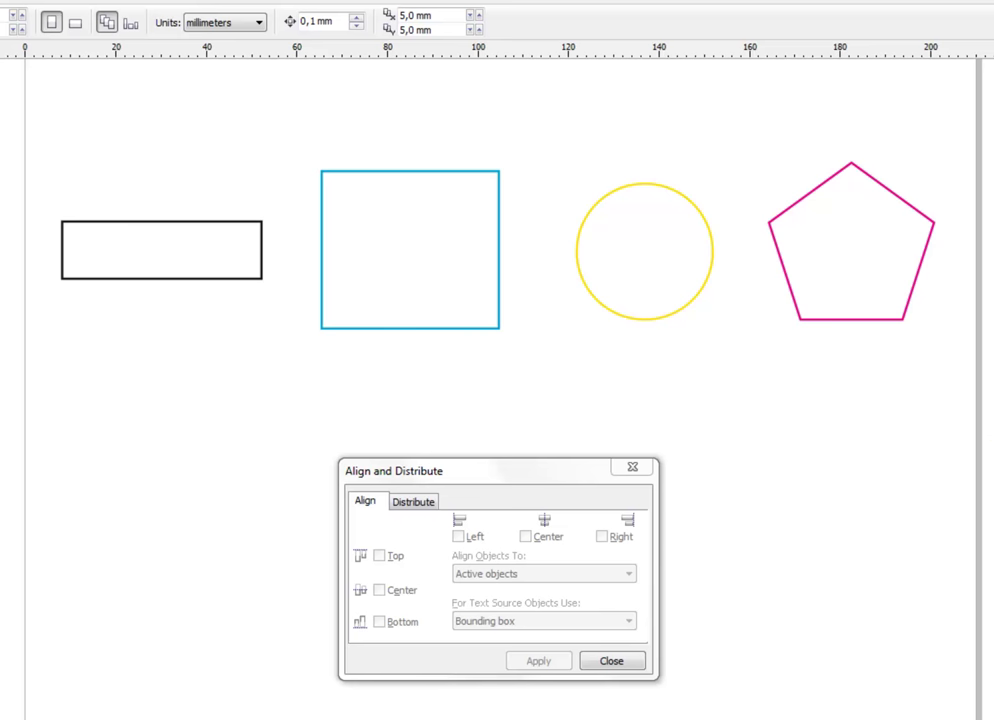
Add the pentagon, circle, blue square and black rectangle to the selection one by one, and clear the selection.
click(850, 288)
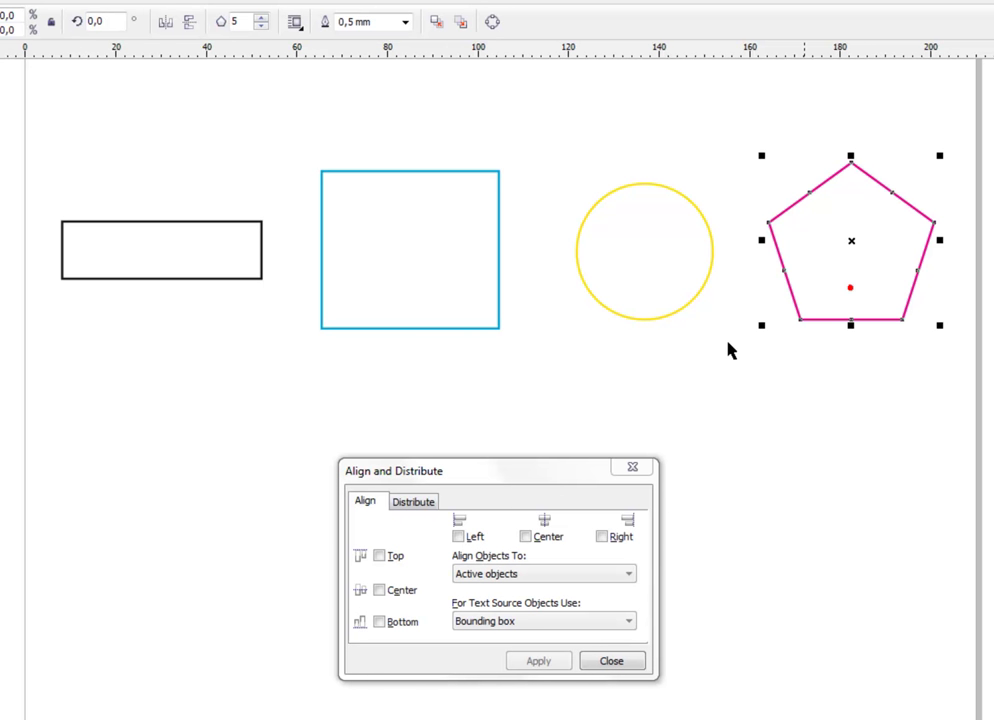
shift+click(628, 291)
shift+click(424, 294)
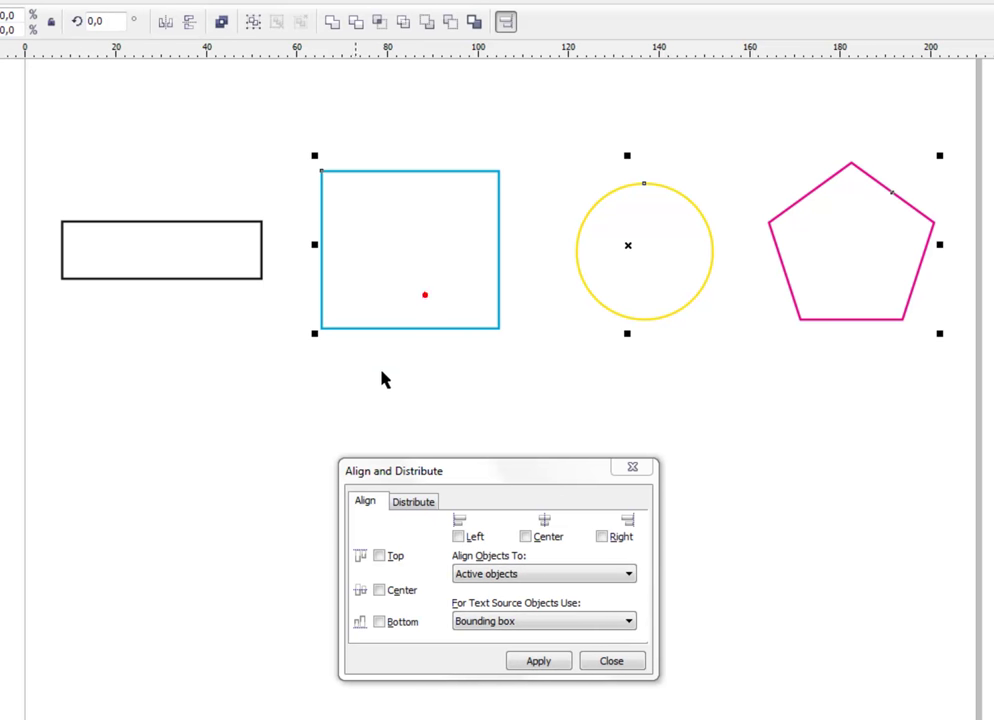
shift+click(199, 268)
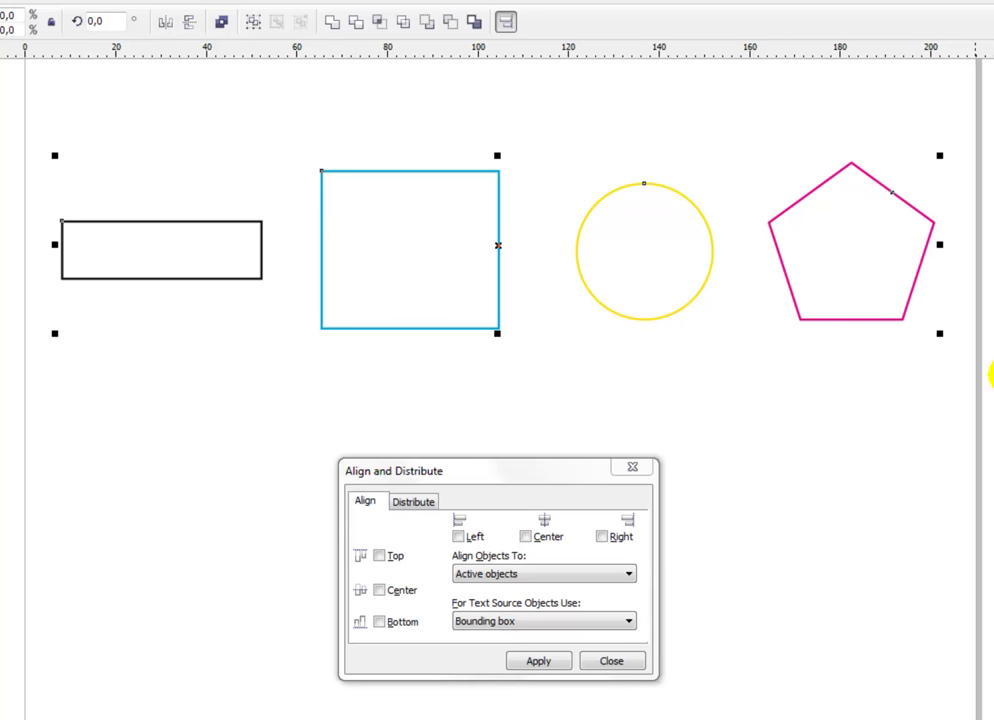
key(Escape)
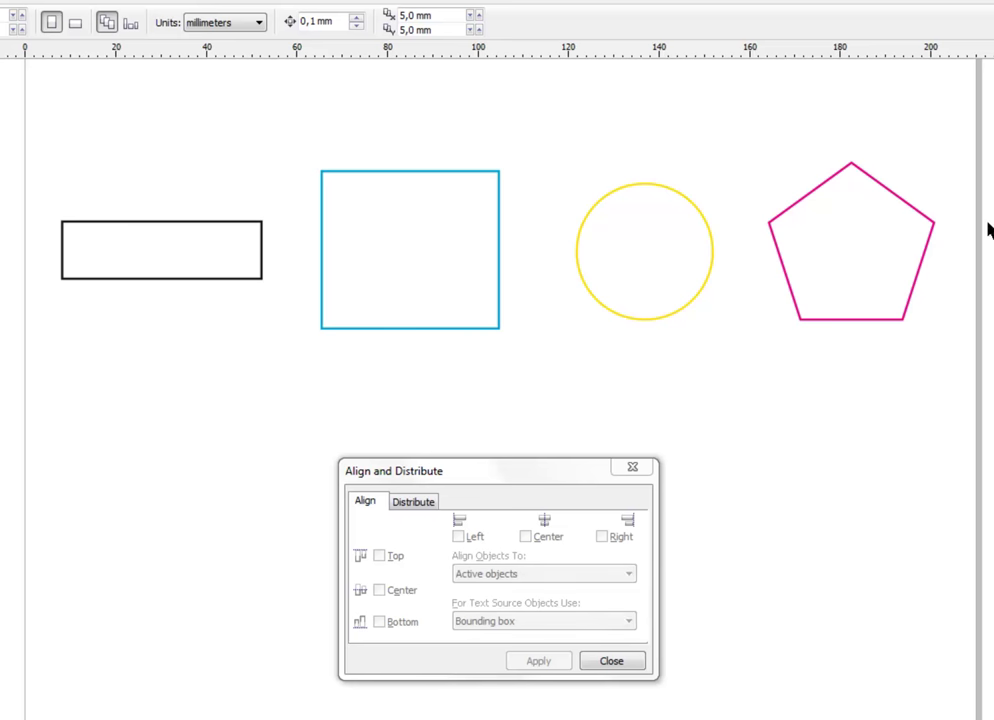
Select all four shapes together with one selection area, and deselect them.
click(848, 317)
drag(985, 85, 2, 403)
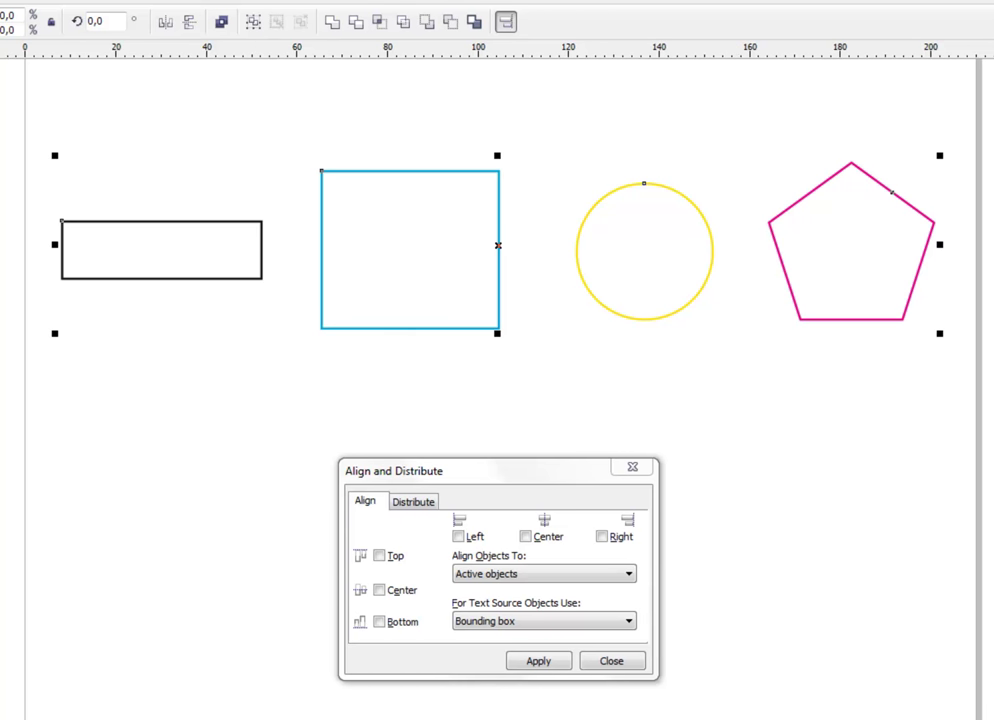
key(Escape)
Align the pentagon to the circle by their horizontal and vertical centers, using Active objects as the reference.
drag(522, 488, 557, 498)
click(836, 291)
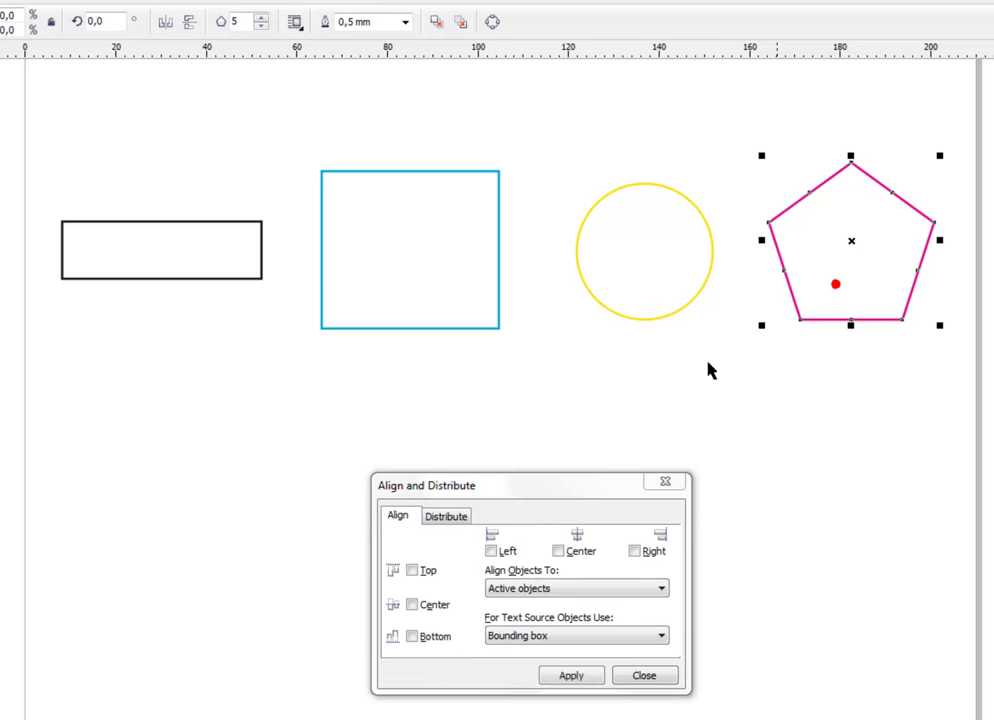
shift+click(659, 286)
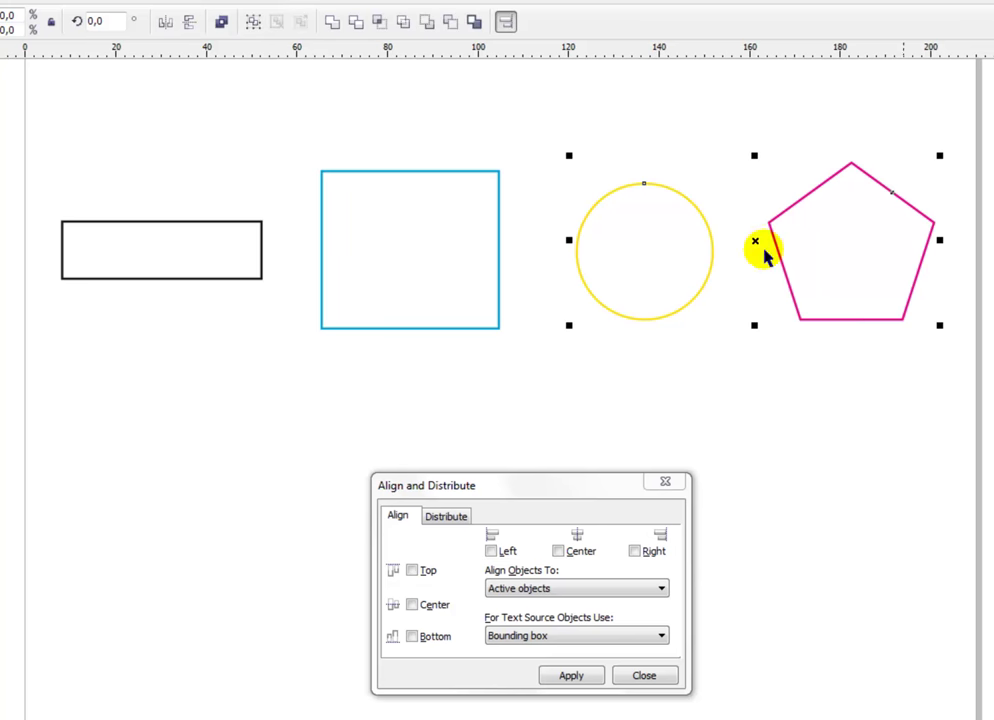
click(664, 591)
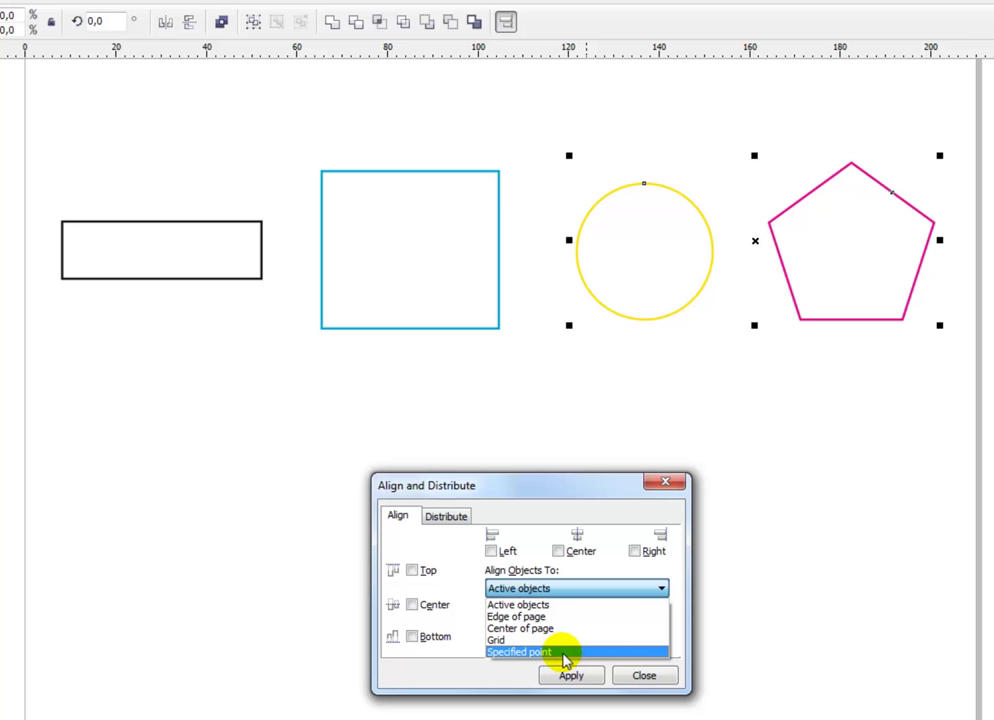
click(545, 603)
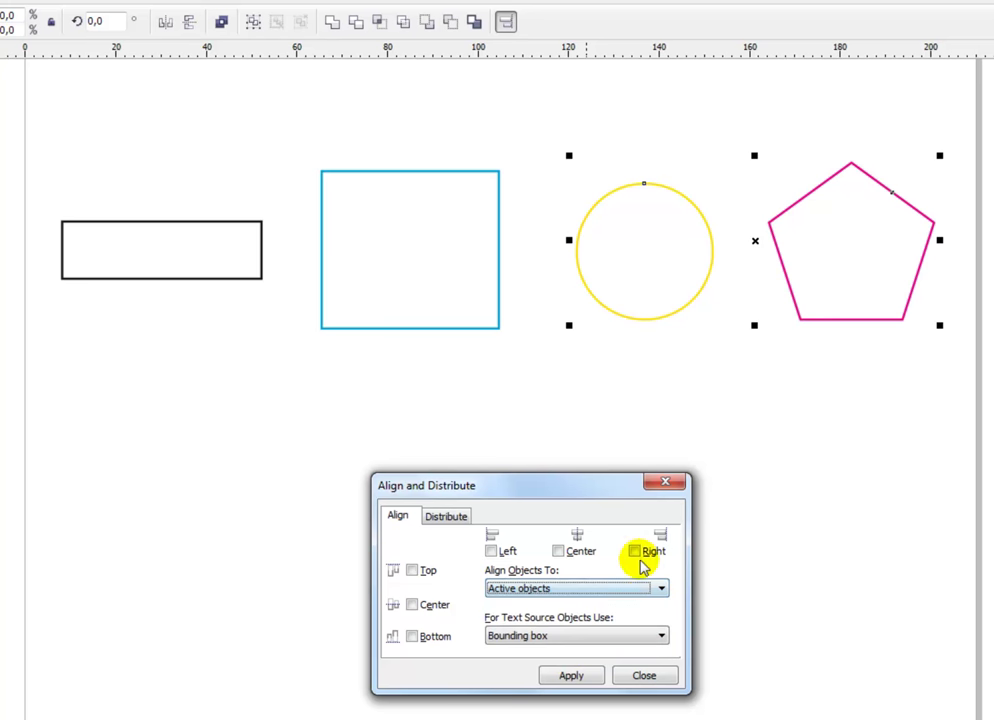
click(557, 551)
click(412, 605)
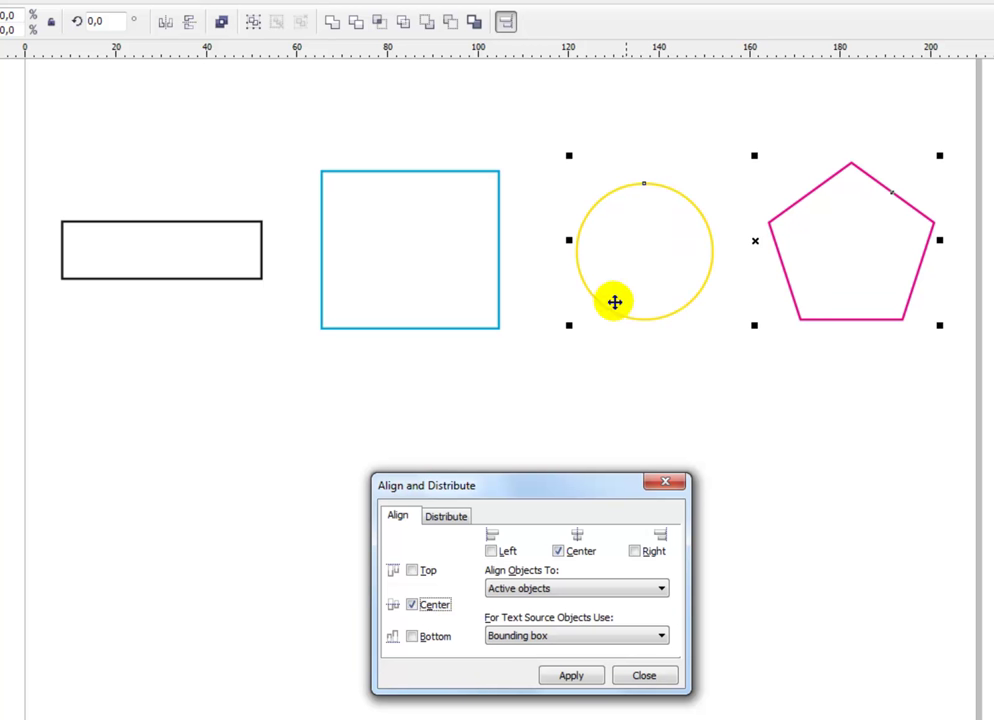
click(575, 678)
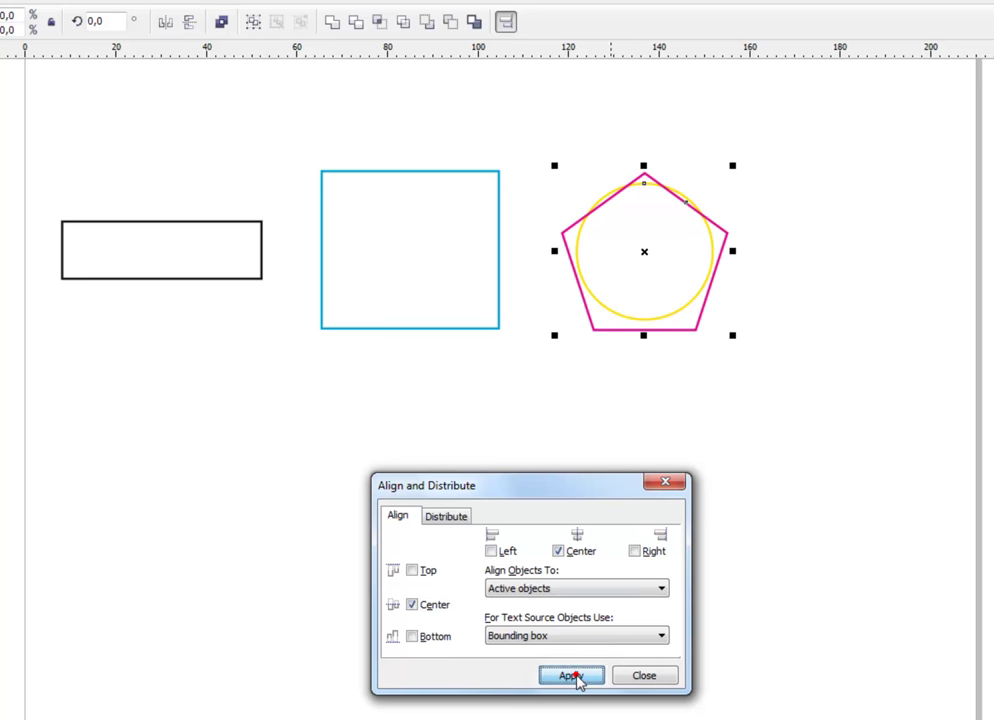
Undo the center alignment of the pentagon and circle and deselect both shapes.
click(883, 447)
click(692, 293)
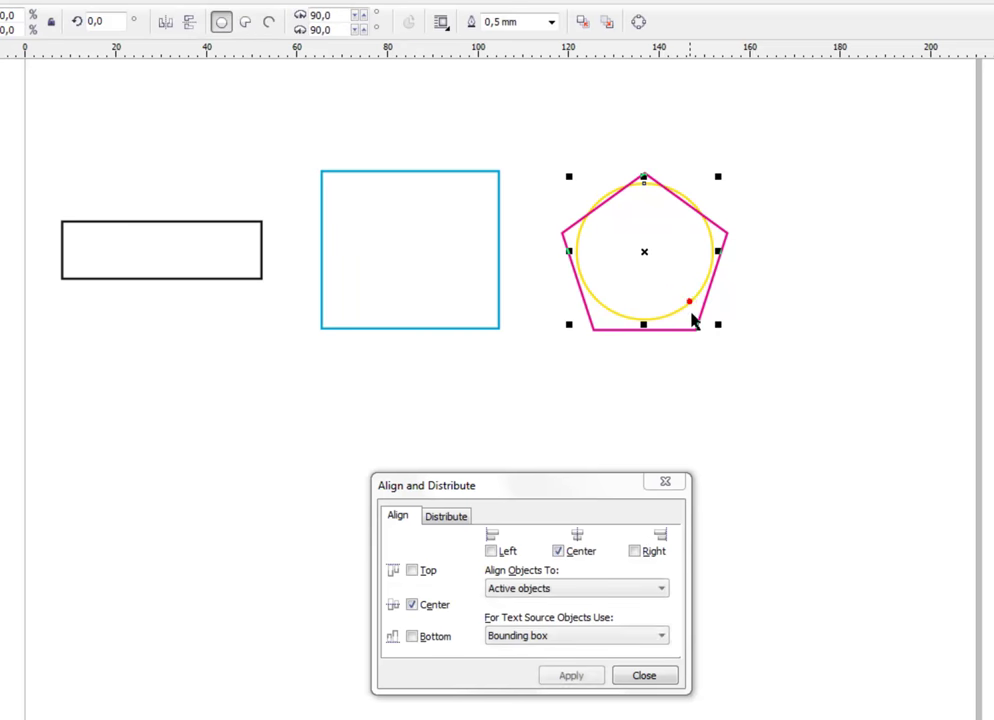
click(788, 371)
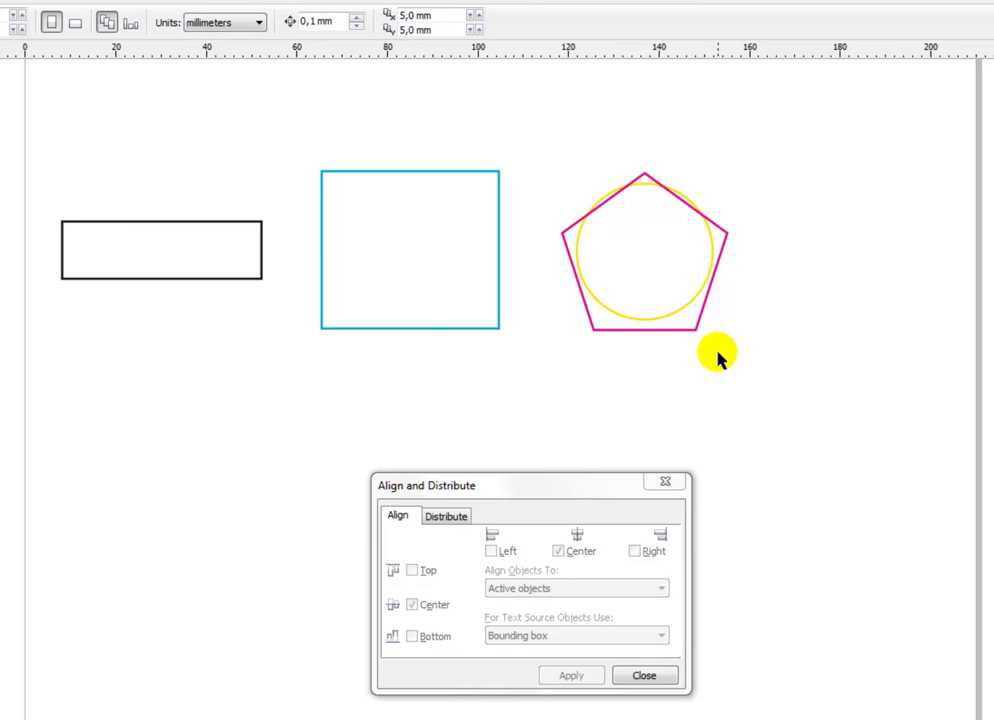
key(ctrl+z)
click(812, 355)
Align the pentagon to the right and bottom edges of the circle.
click(843, 277)
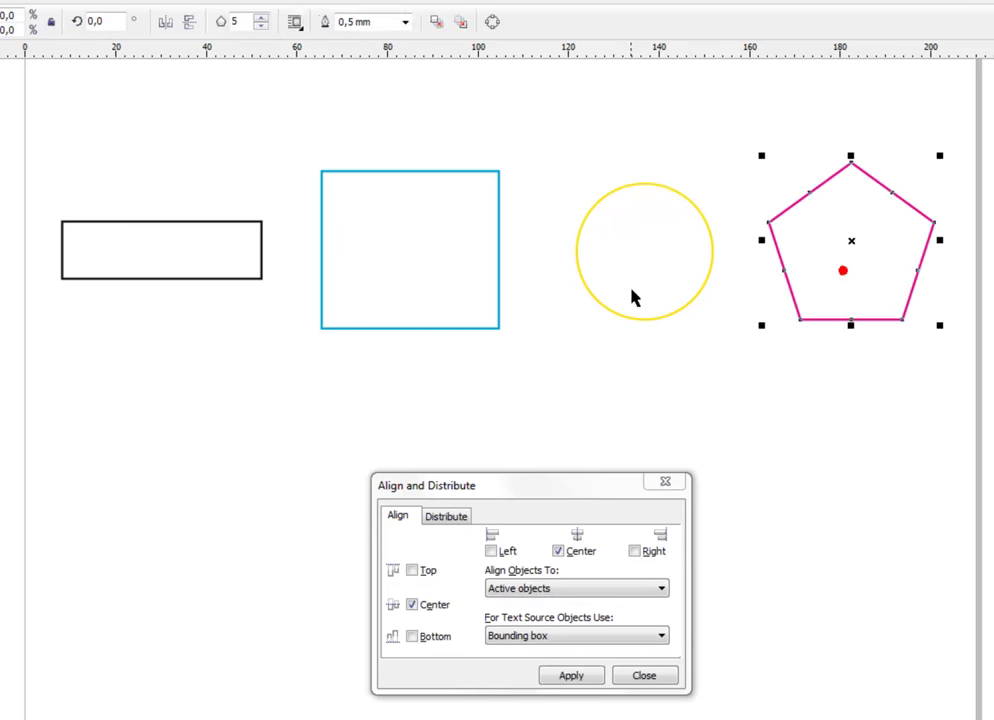
shift+click(631, 289)
click(635, 551)
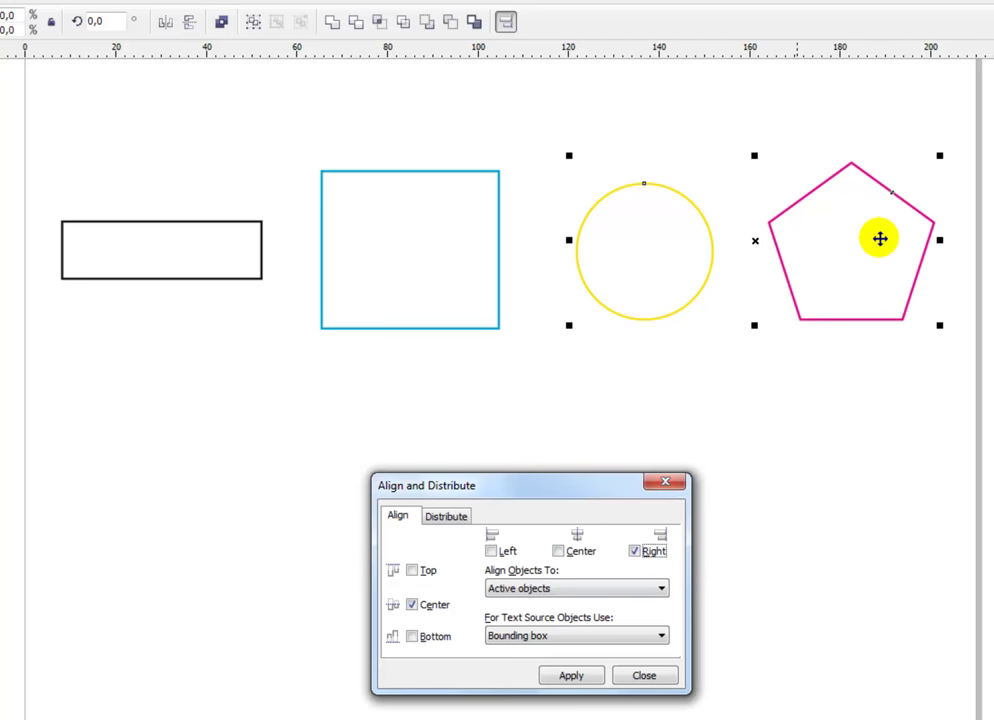
click(413, 638)
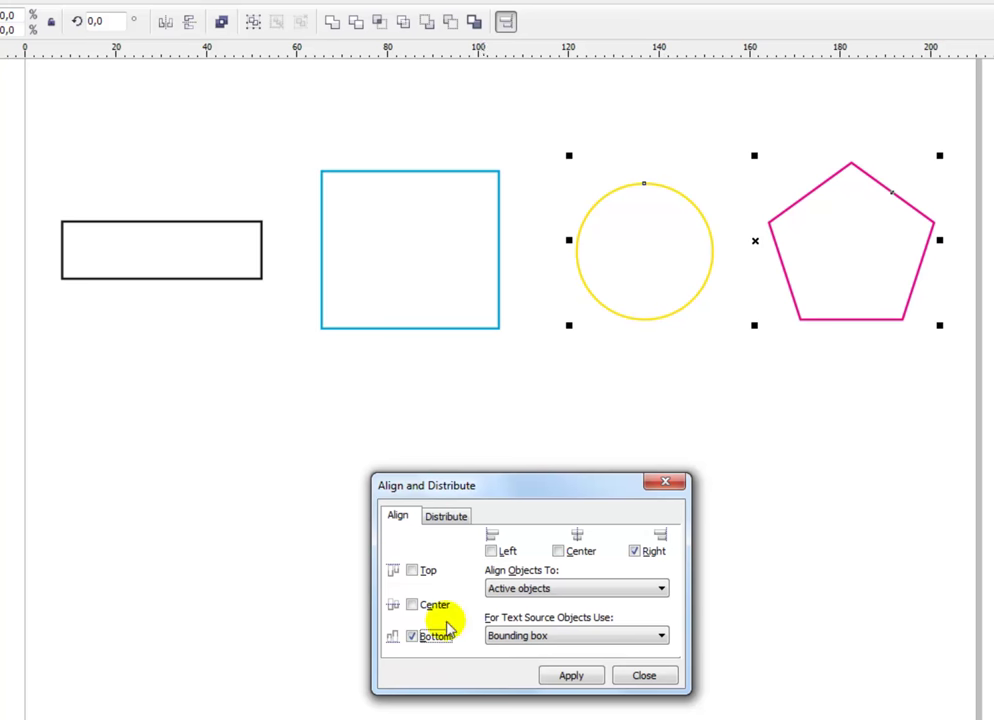
click(571, 676)
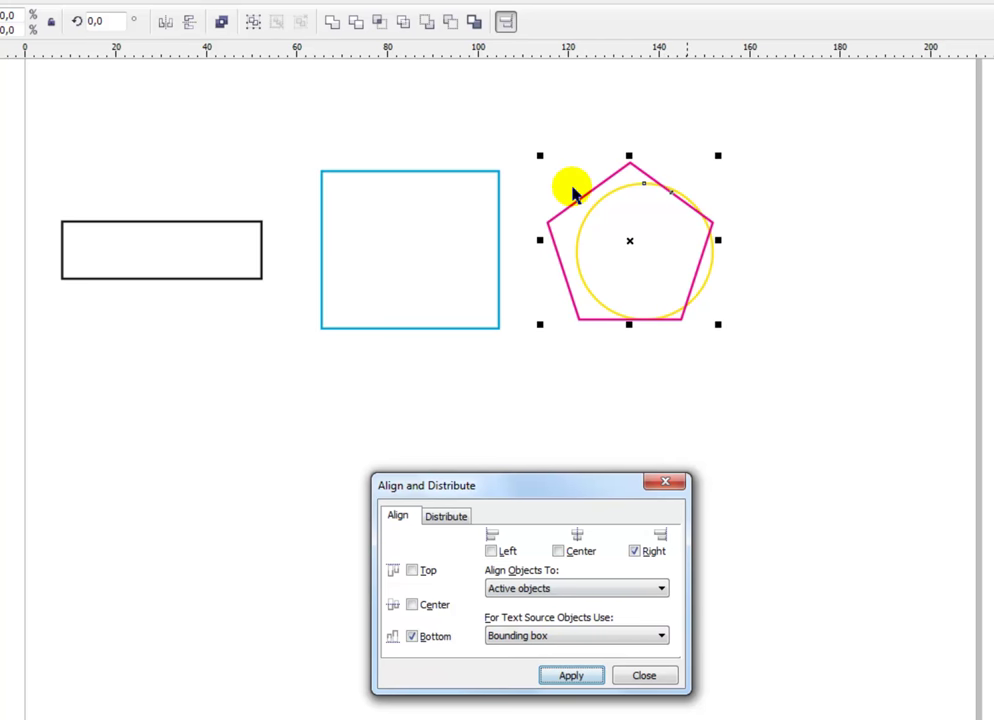
Undo the right and bottom alignment of the pentagon and clear the selection.
click(905, 366)
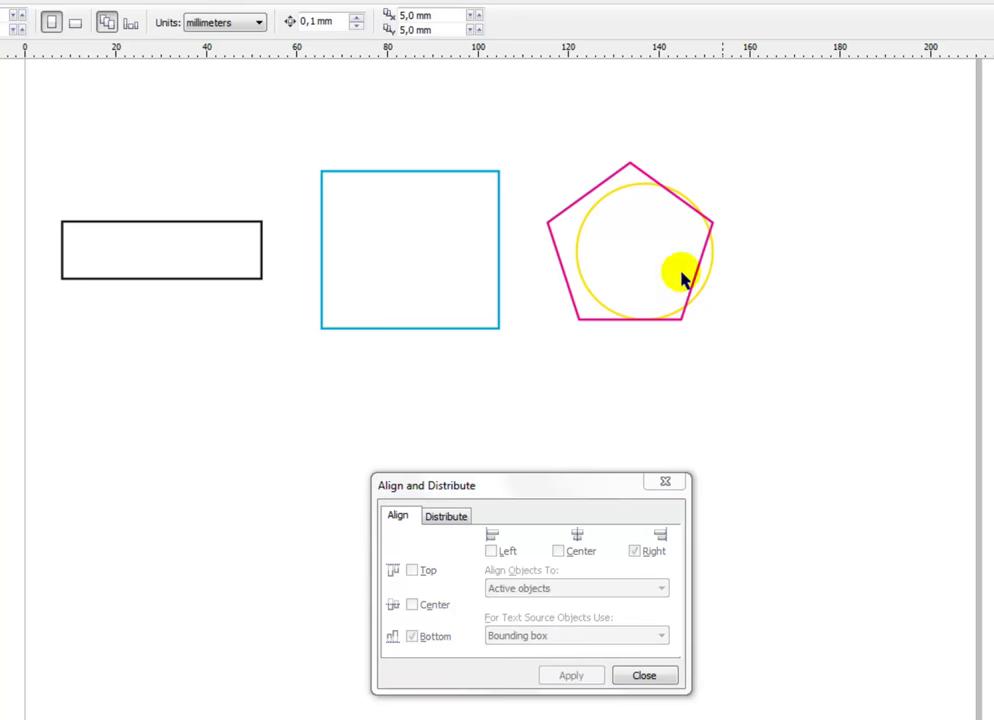
key(ctrl+z)
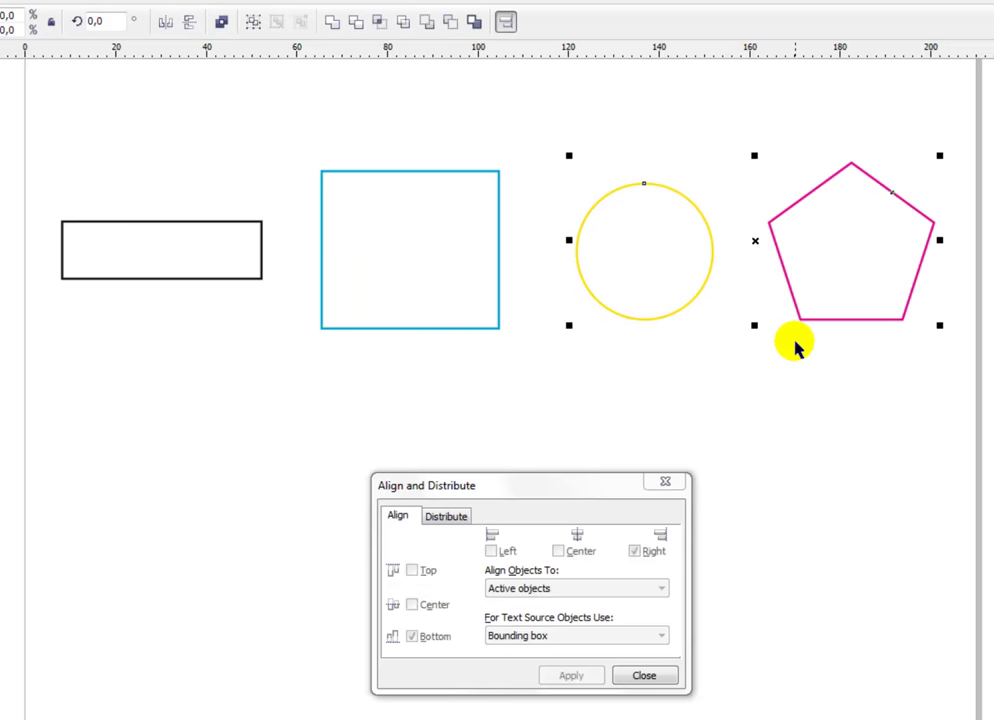
click(888, 420)
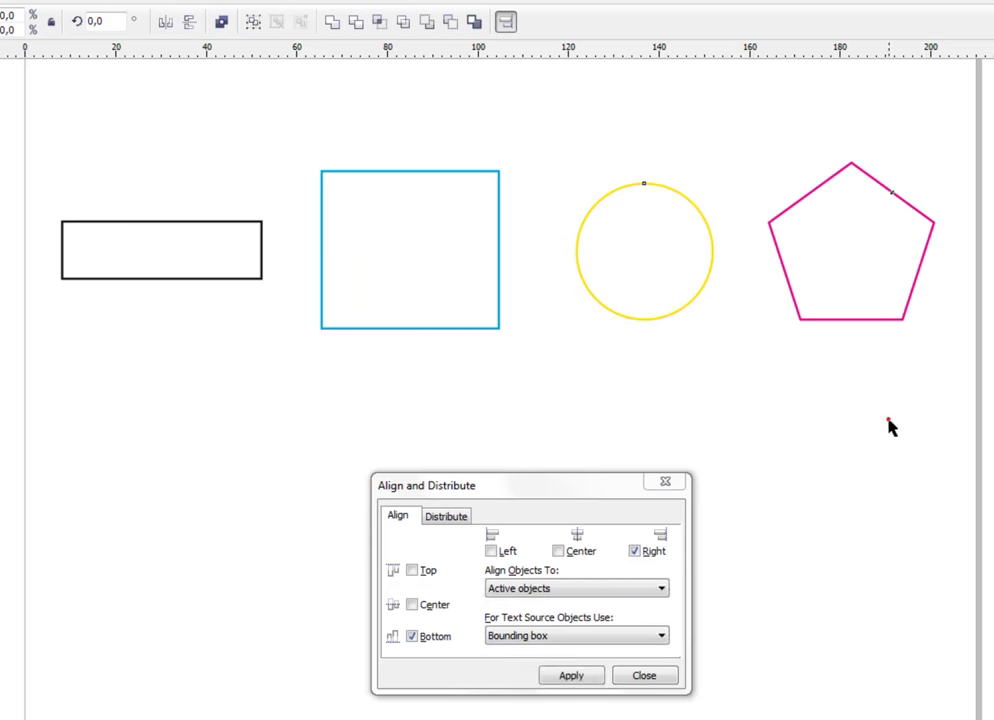
Select the pentagon, circle, blue square and lastly the black rectangle, and align them to the rectangle's top and left edges.
click(848, 262)
shift+click(650, 285)
shift+click(425, 299)
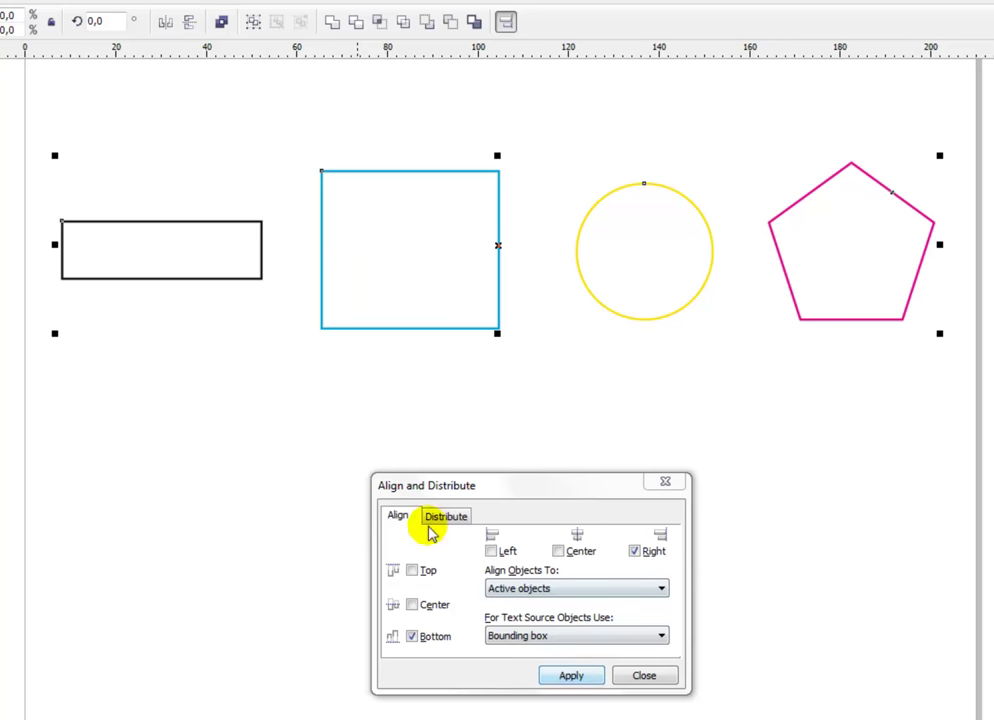
click(411, 570)
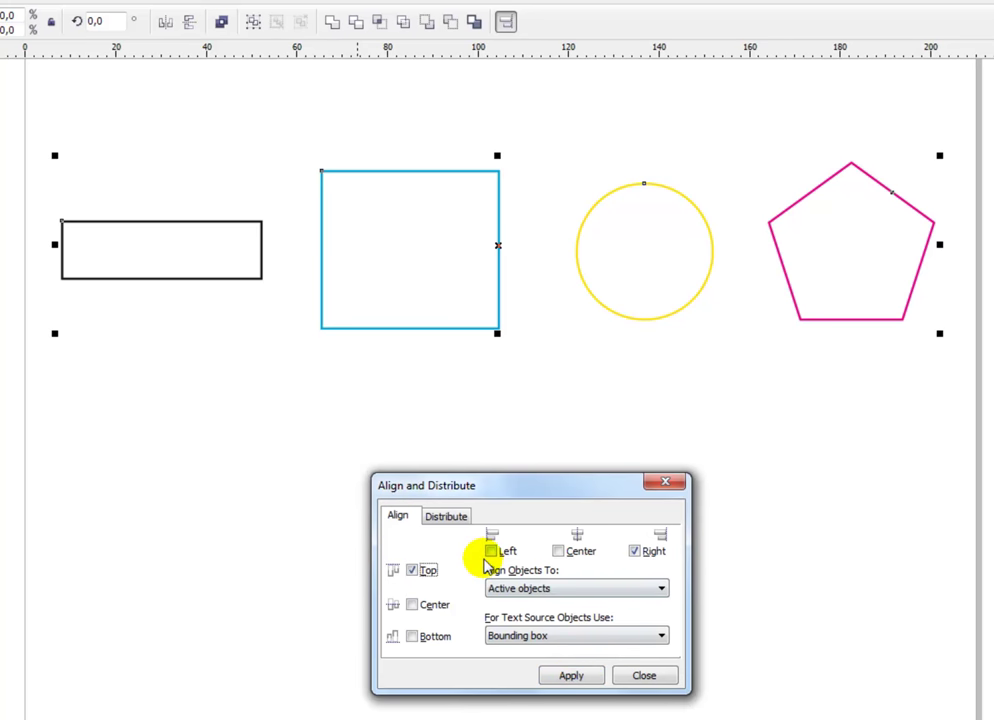
click(569, 677)
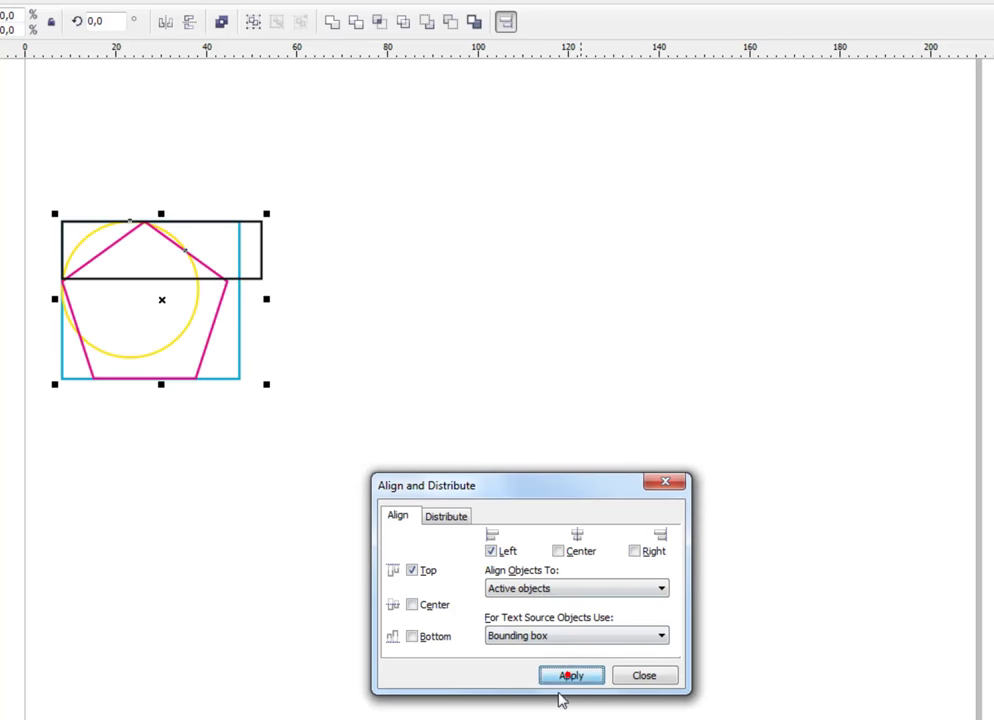
Undo the top and left alignment of the four shapes and clear the selection.
click(510, 267)
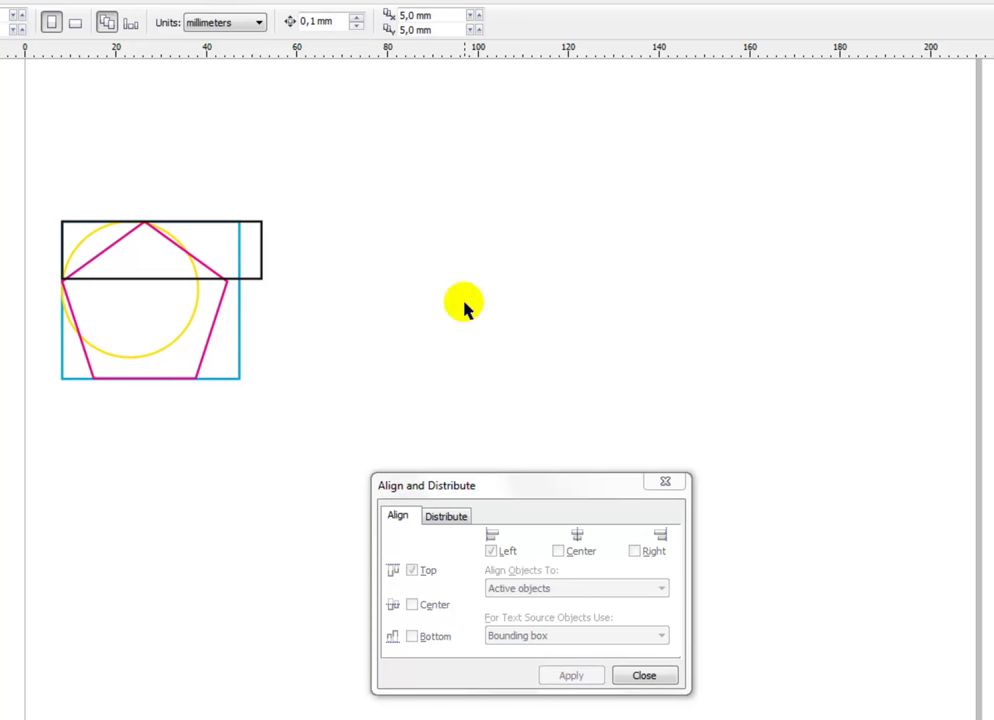
key(ctrl+z)
click(778, 424)
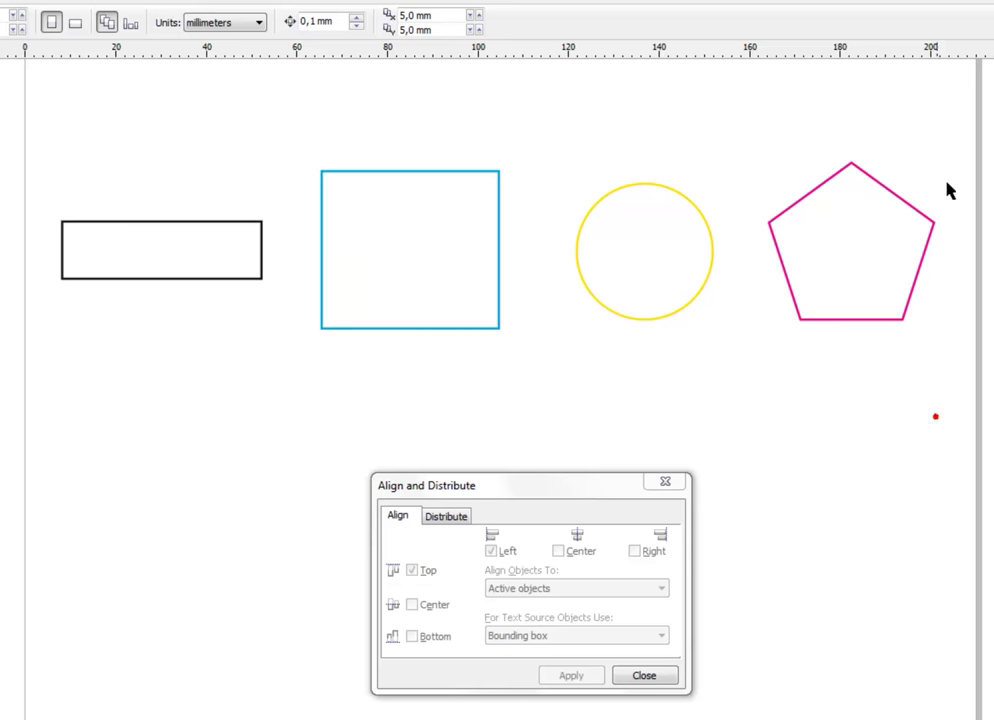
Select all four shapes together, align them by horizontal center and top edge, and deselect them.
drag(975, 84, 4, 410)
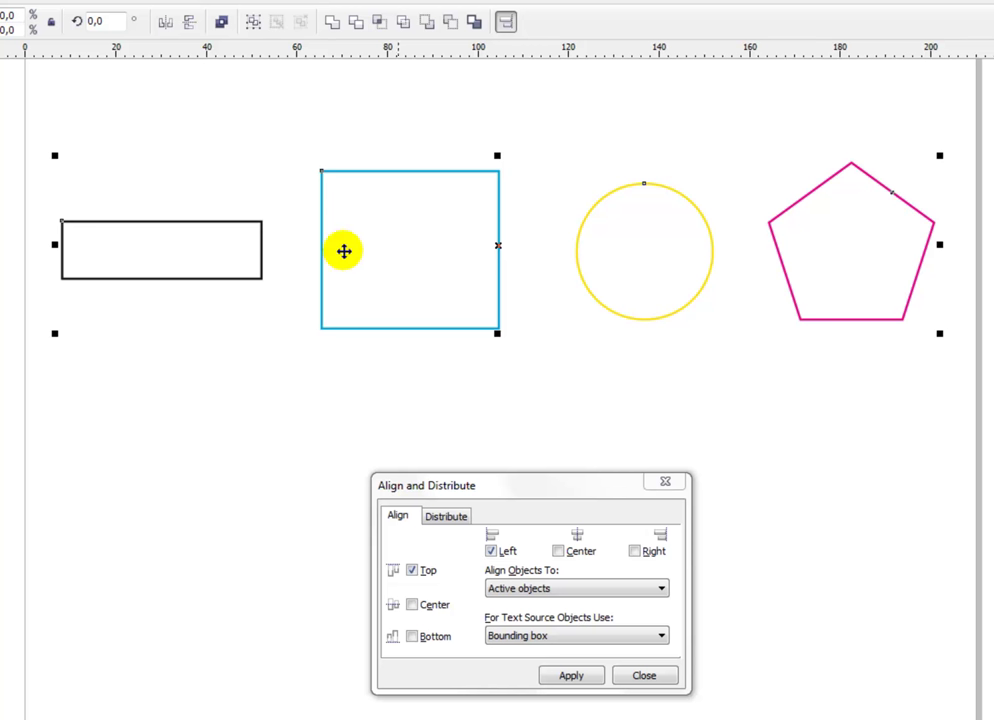
click(558, 551)
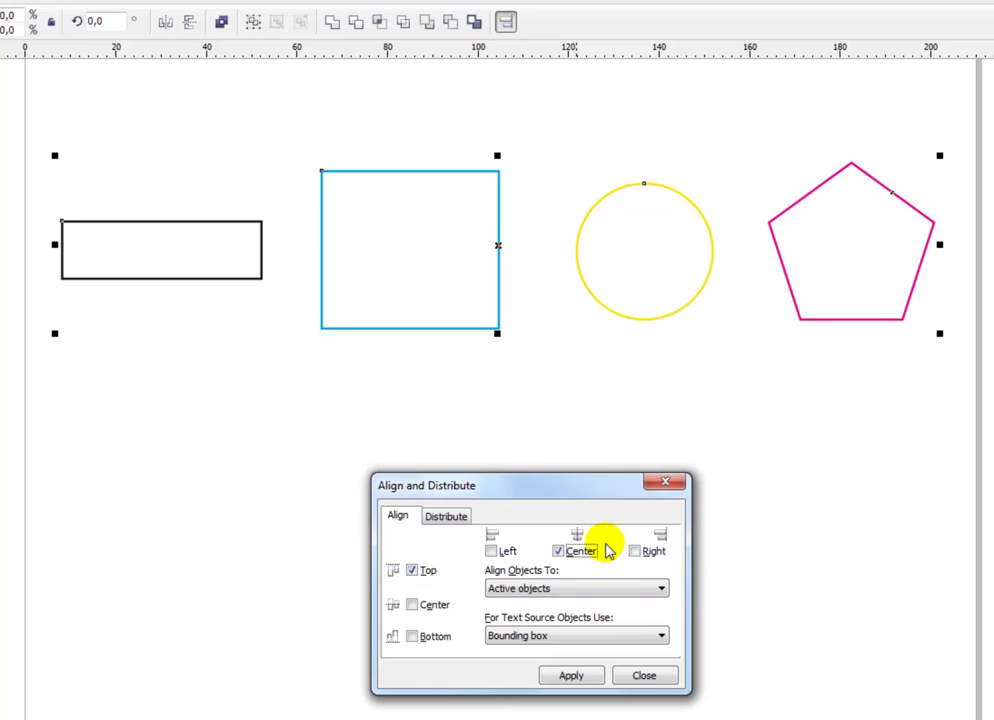
click(574, 680)
click(864, 412)
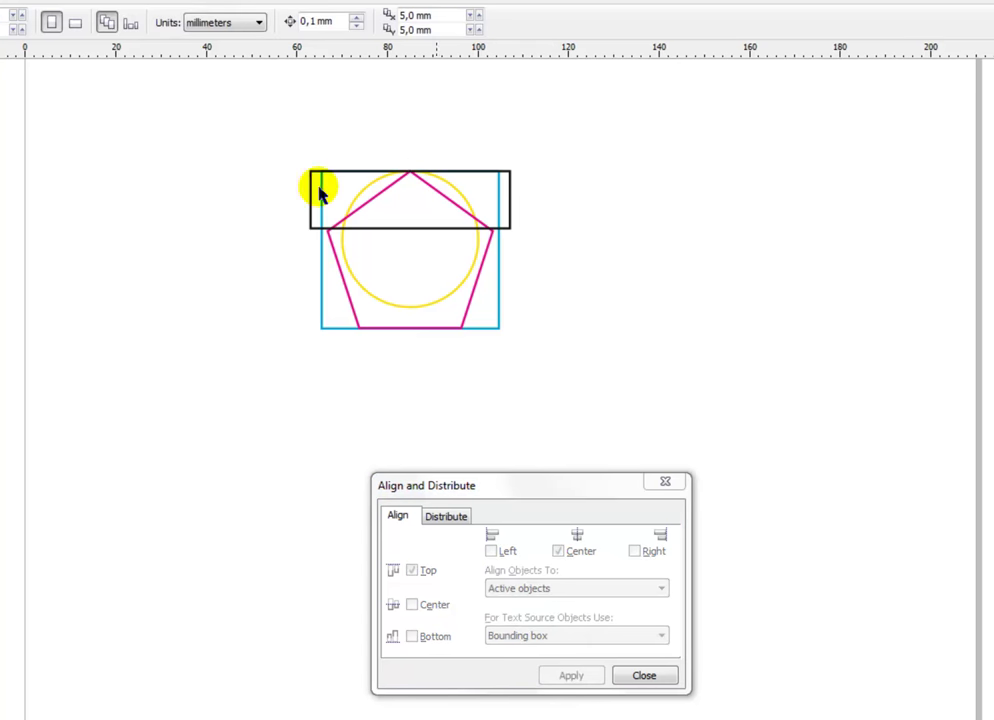
Undo the horizontal center and top alignment of the four shapes and clear the selection.
key(ctrl+z)
click(941, 381)
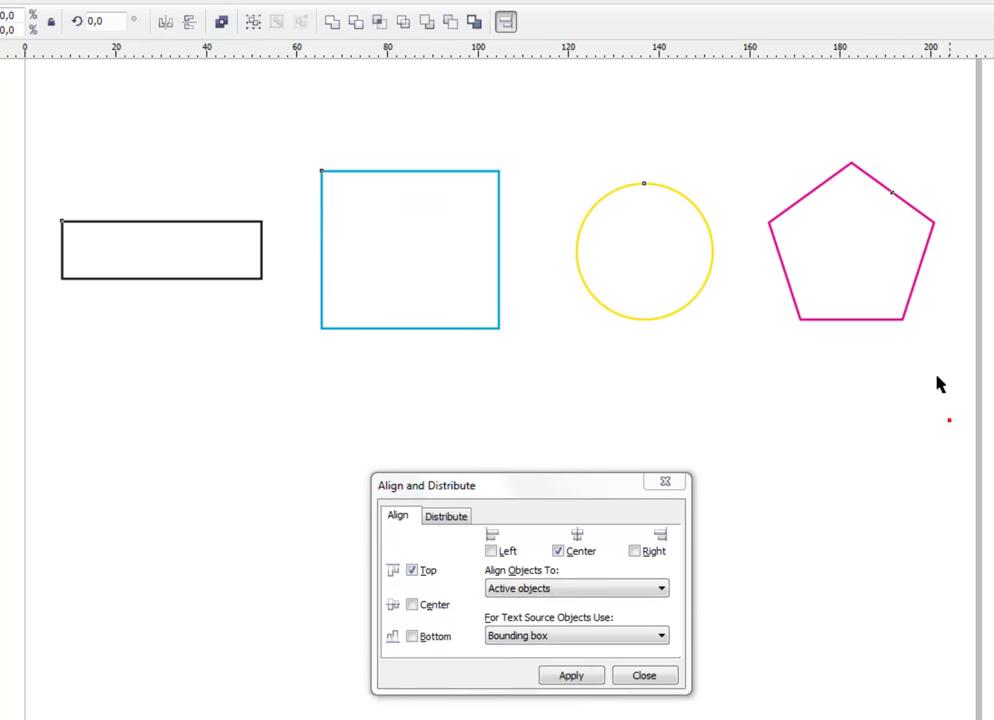
key(Tab)
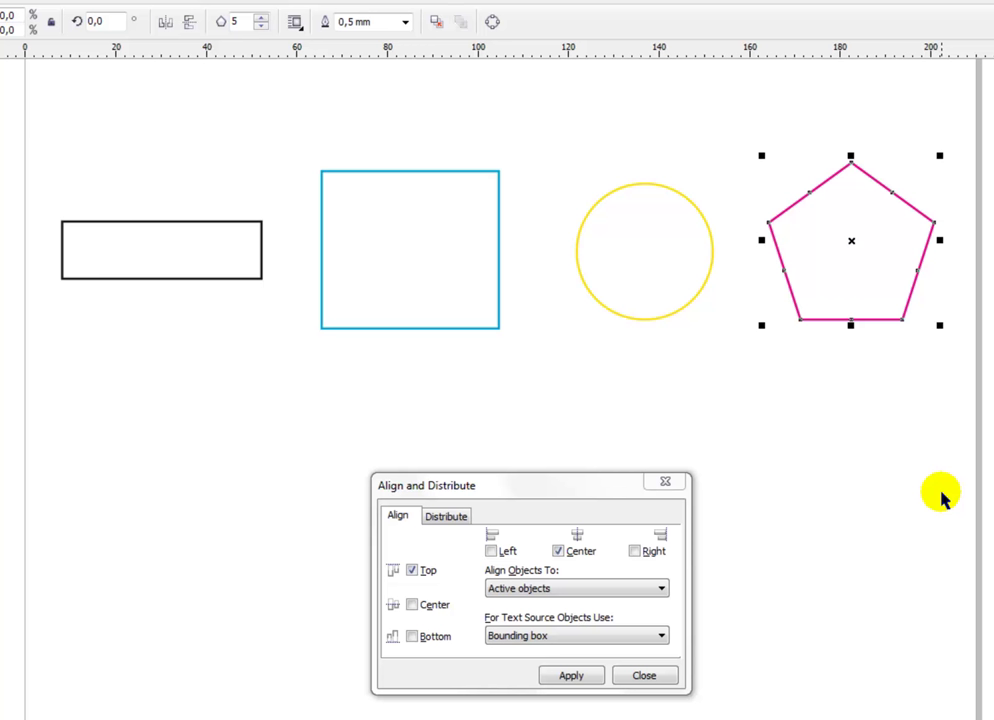
key(Escape)
click(799, 228)
click(958, 305)
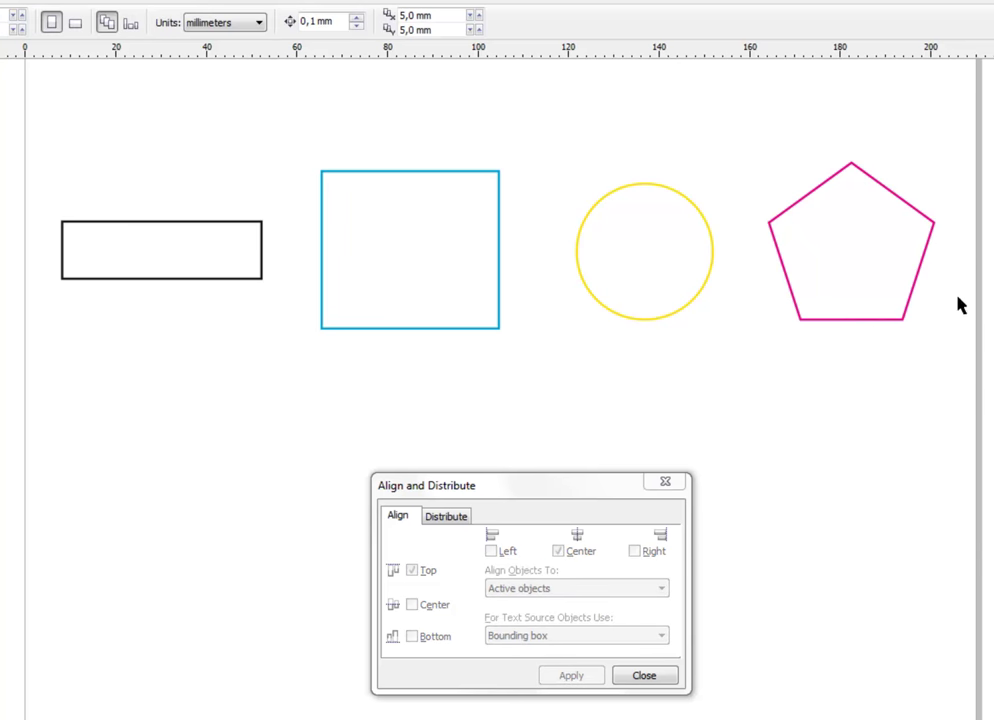
Select all four shapes together and align them by their right and bottom edges.
drag(7, 110, 912, 380)
click(634, 551)
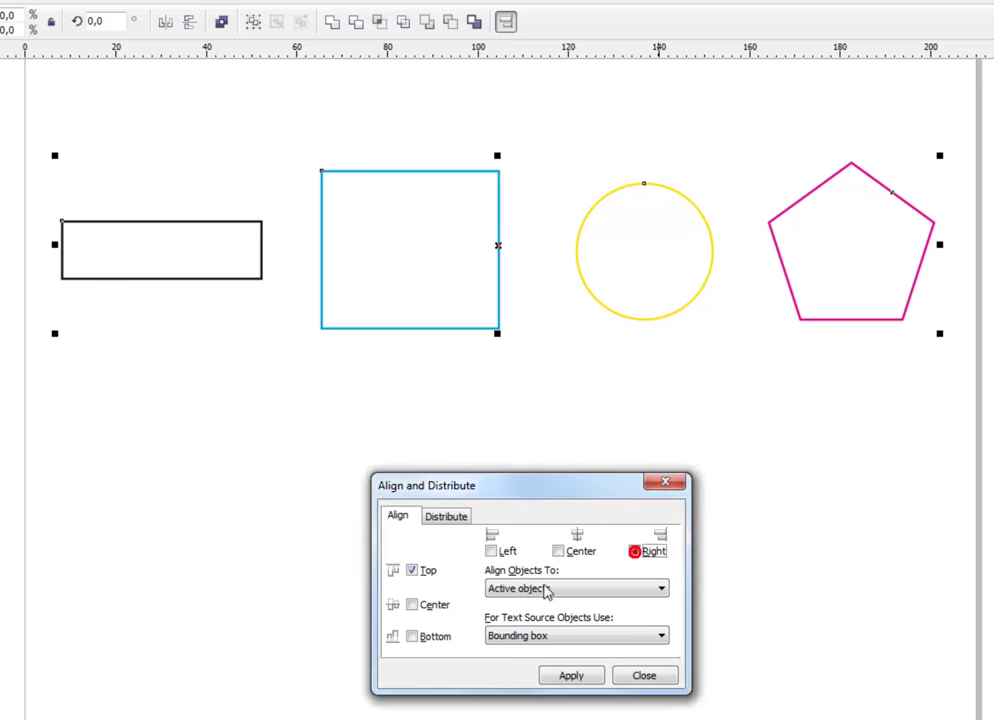
click(413, 637)
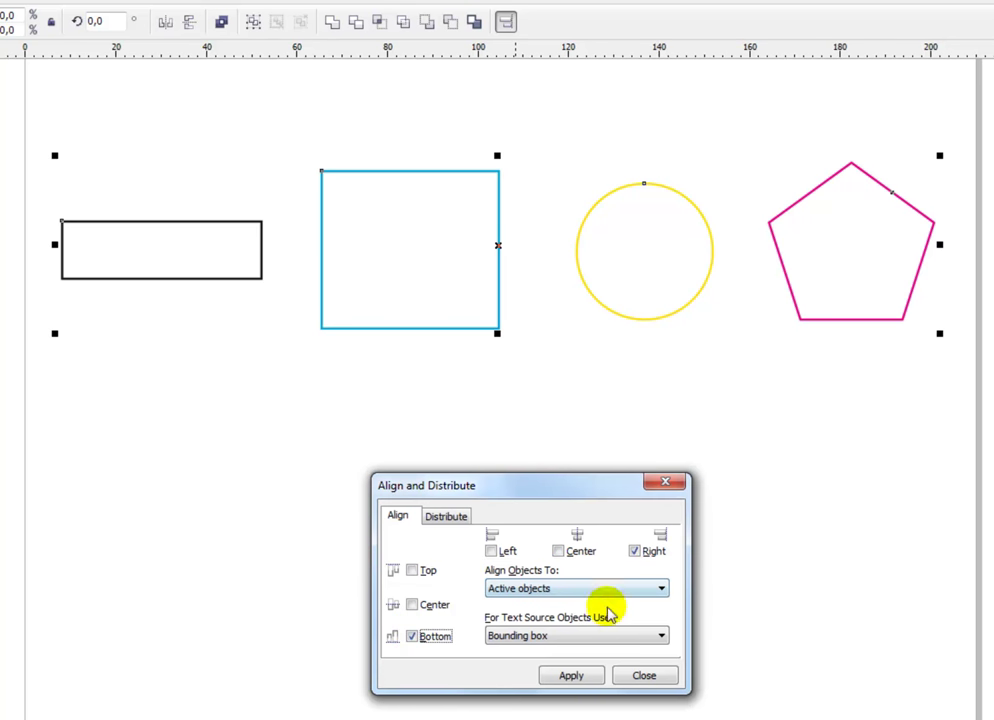
click(572, 677)
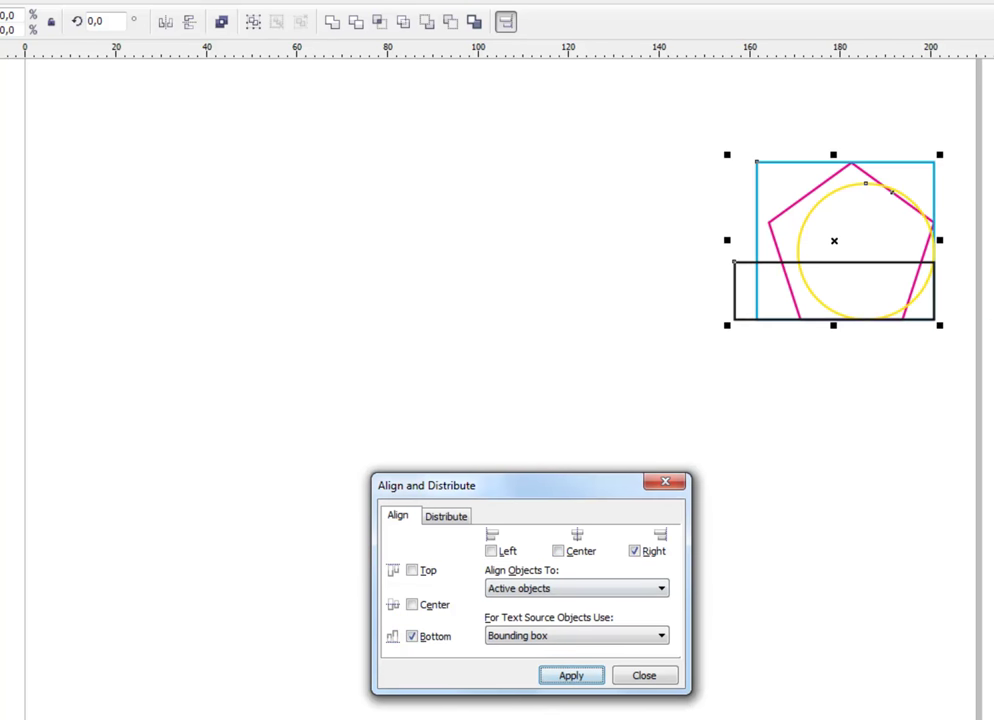
Undo the right and bottom alignment of the four shapes, leaving nothing selected.
click(962, 218)
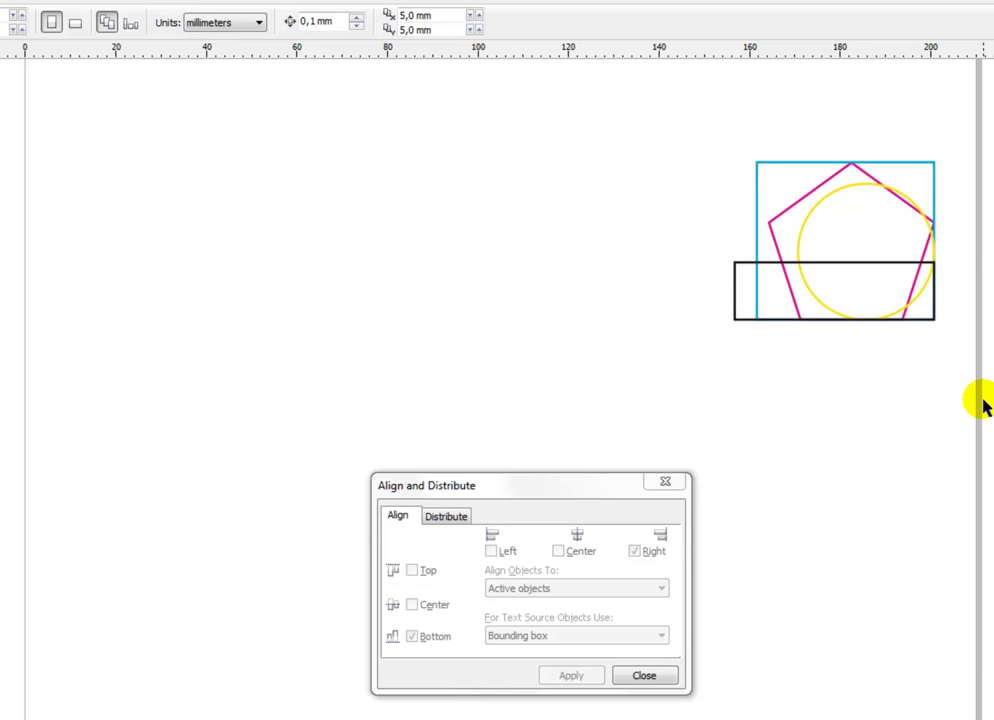
key(ctrl+z)
key(Escape)
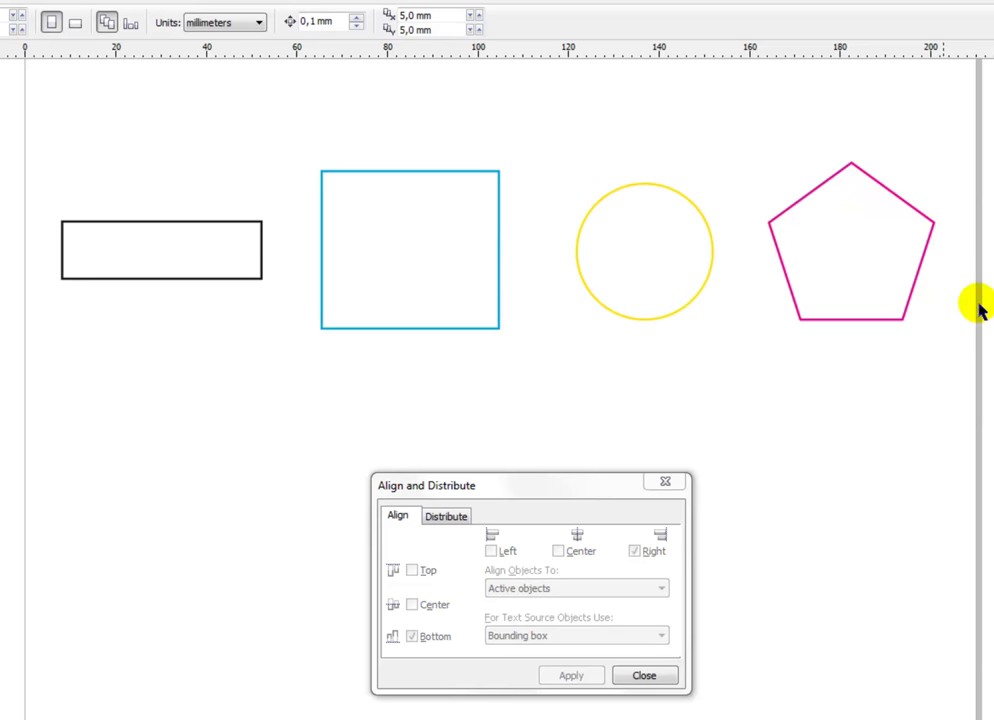
With the pentagon and circle selected, set objects to align to Edge of page, then deselect and move the Align and Distribute dialog off the page.
click(882, 292)
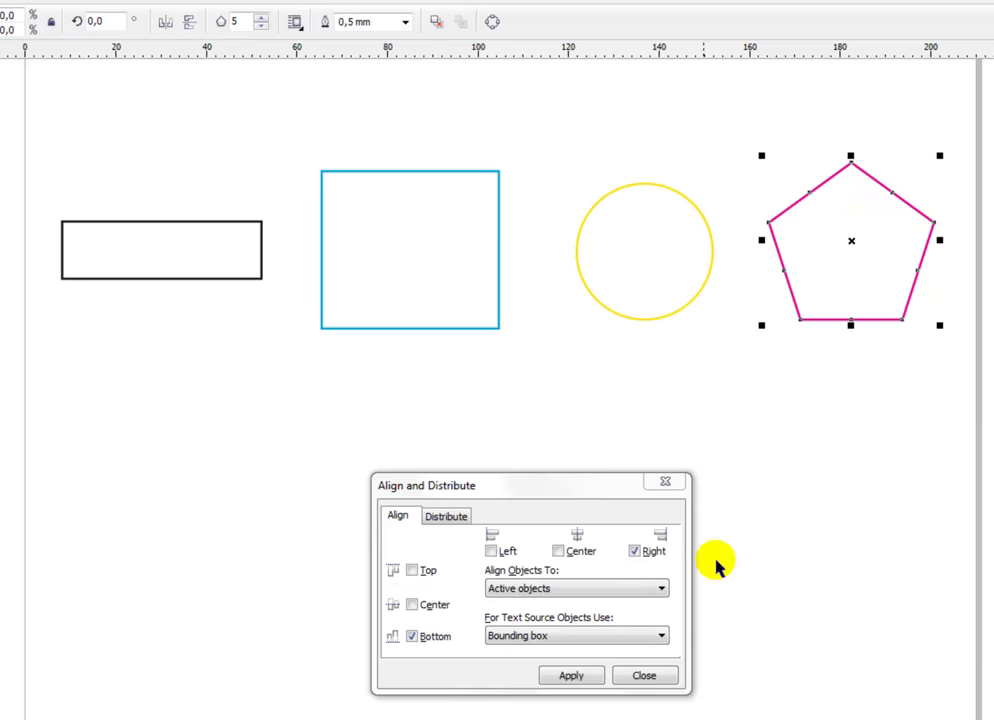
shift+click(643, 280)
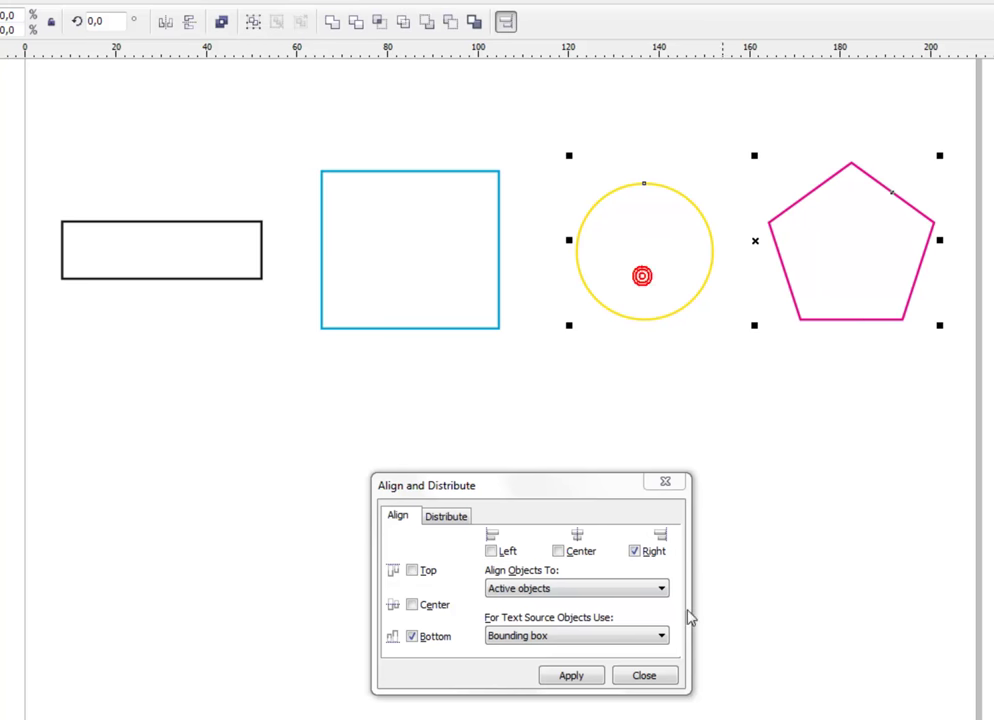
click(660, 588)
click(533, 618)
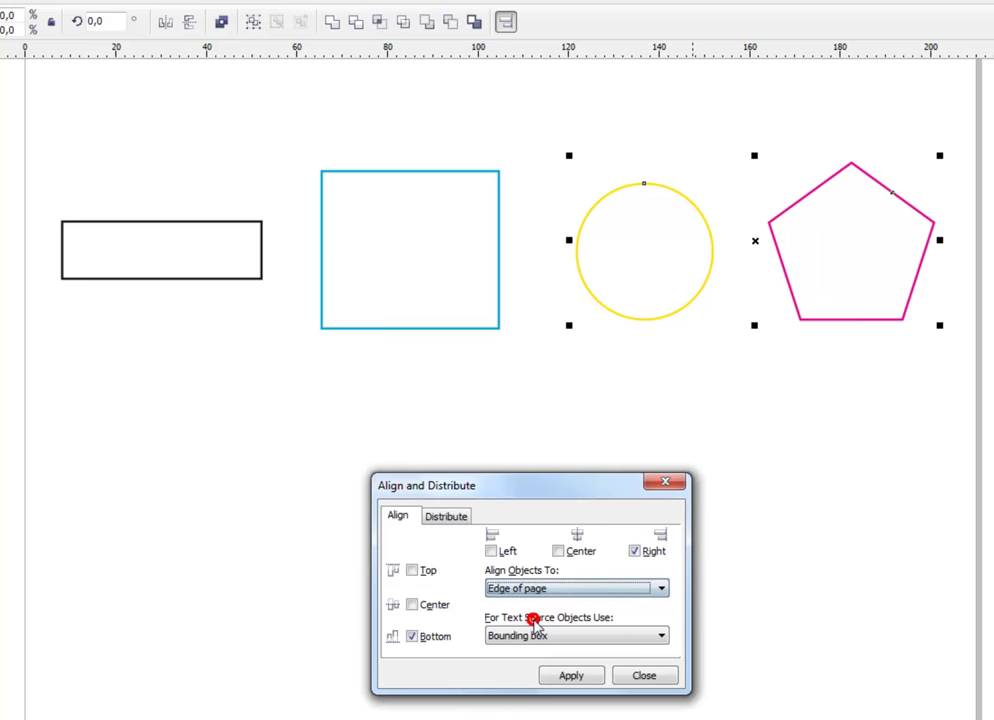
click(870, 505)
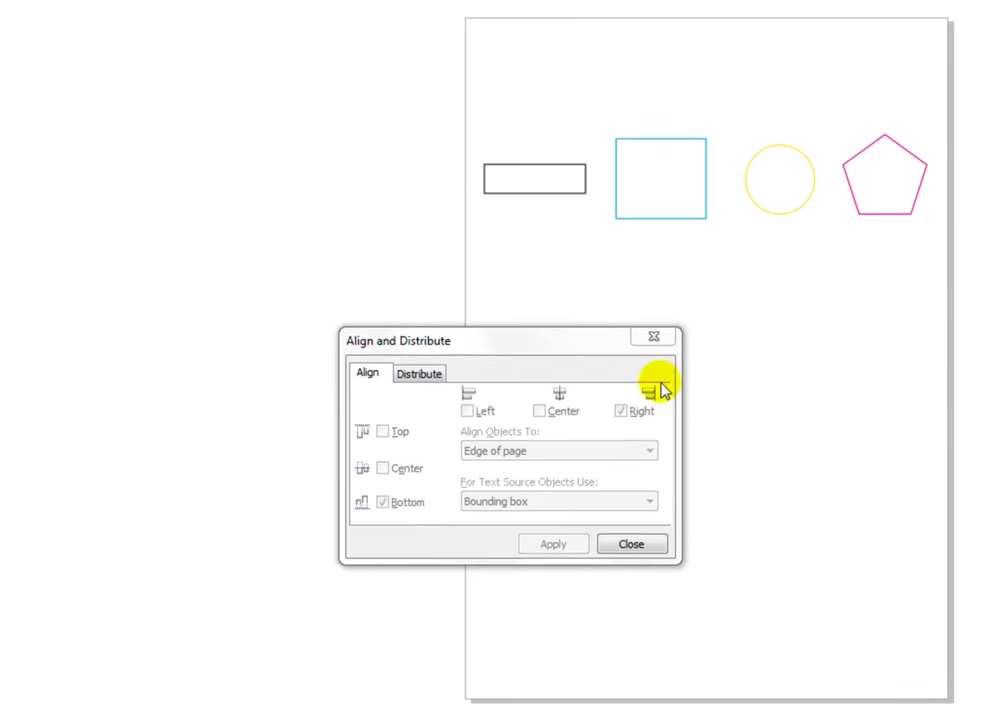
drag(588, 350, 350, 243)
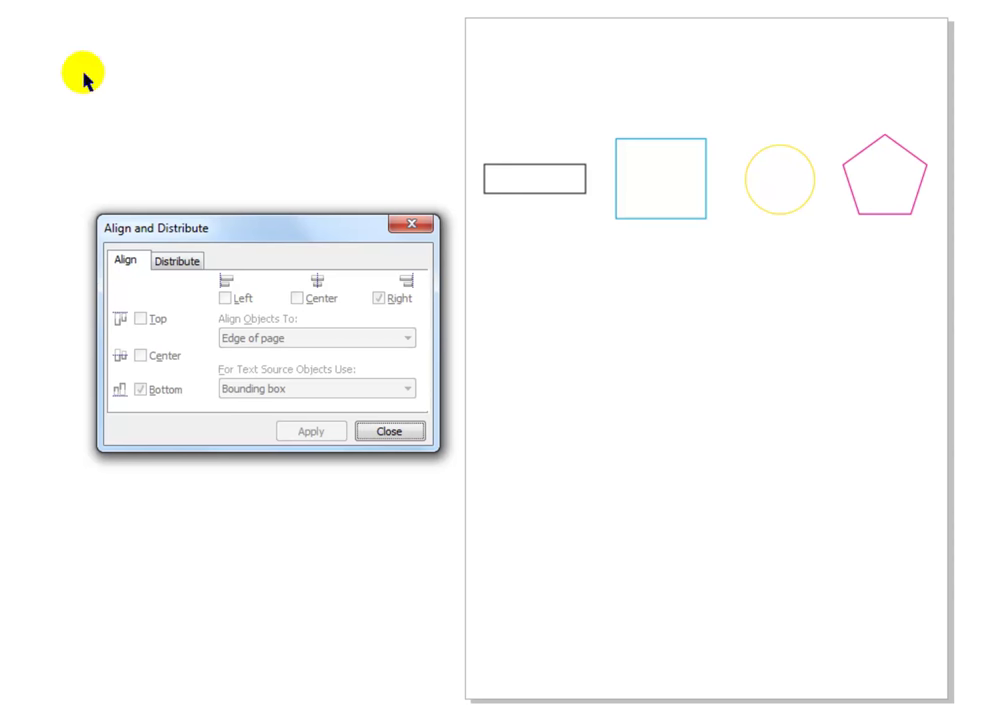
click(266, 81)
Align the pentagon to the page's right and bottom edges and deselect it.
click(888, 185)
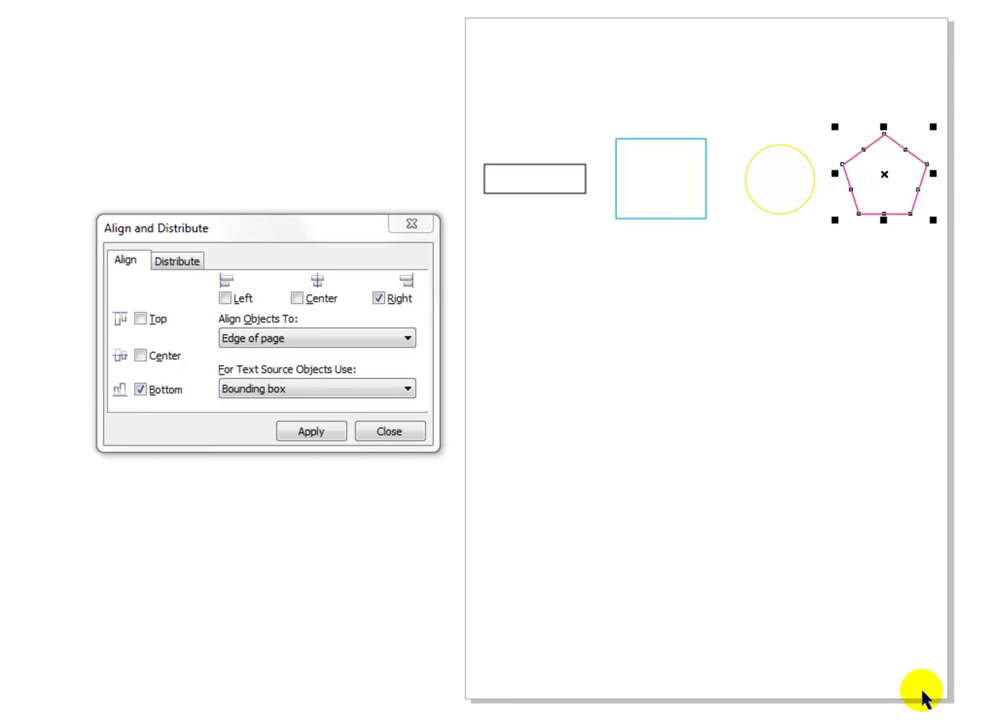
click(311, 433)
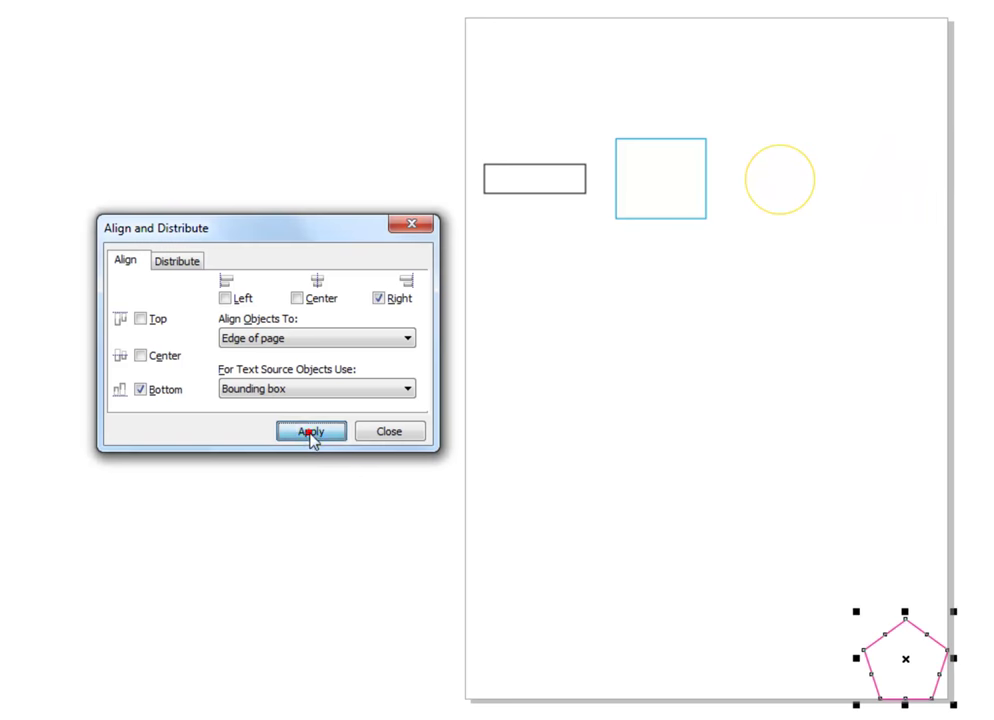
click(990, 450)
Align the yellow circle to the page's left and top edges.
click(781, 214)
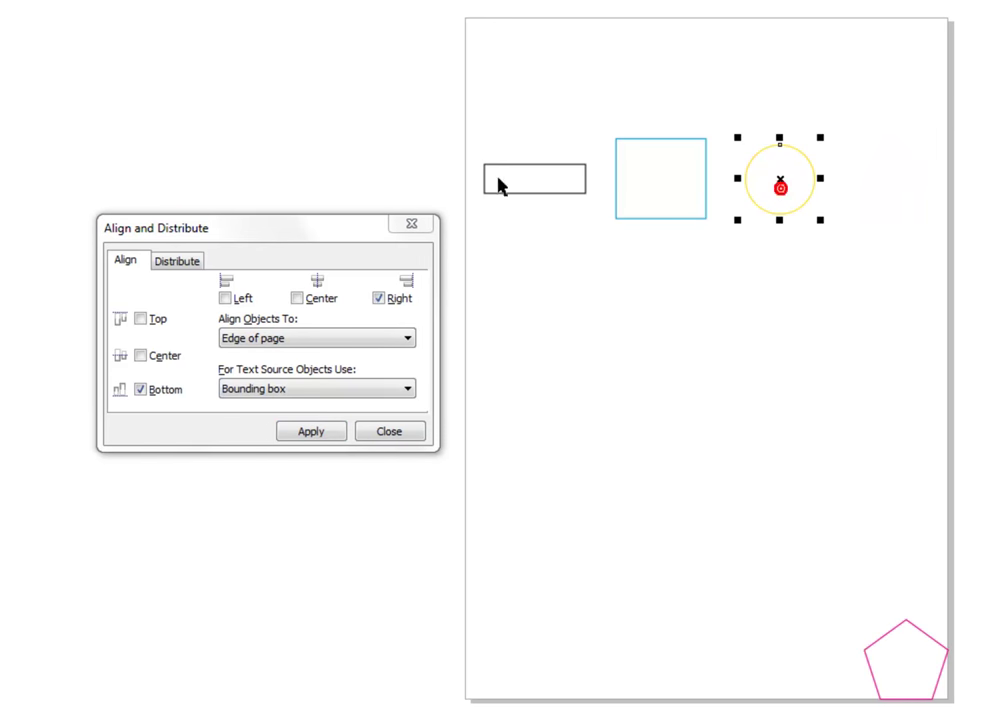
click(226, 298)
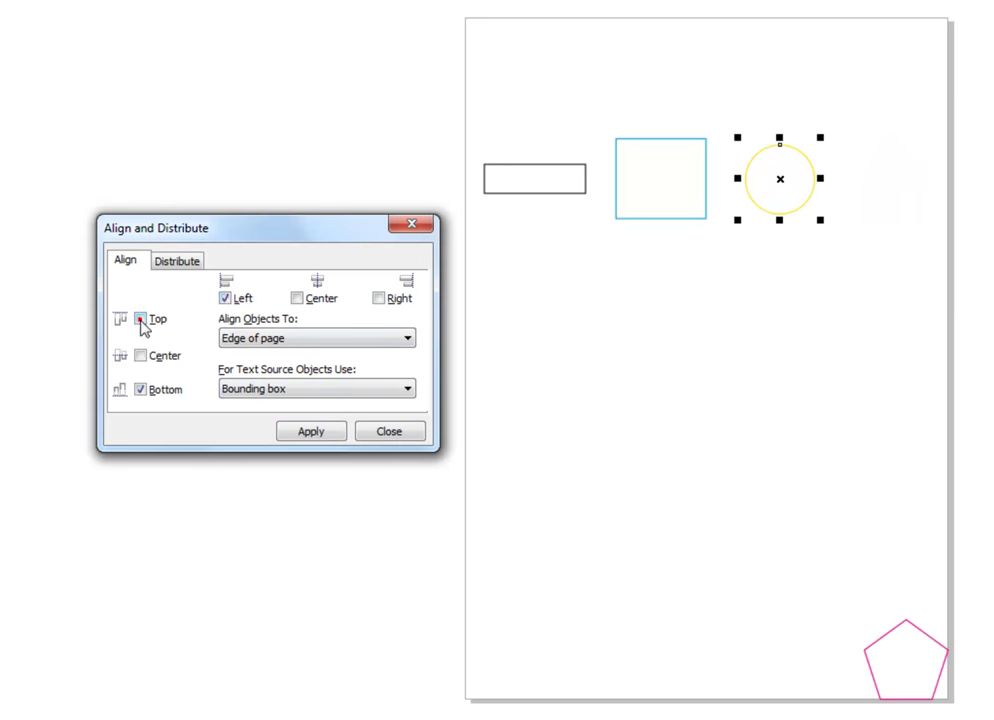
click(306, 438)
Align the blue square to the page's right and top edges.
click(679, 193)
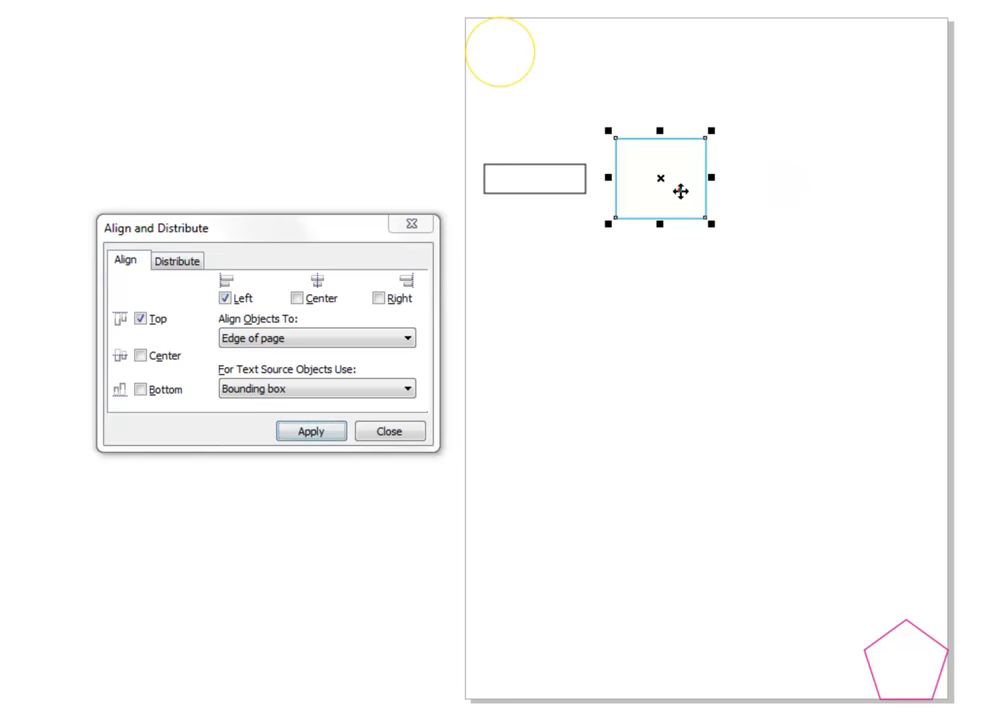
click(377, 299)
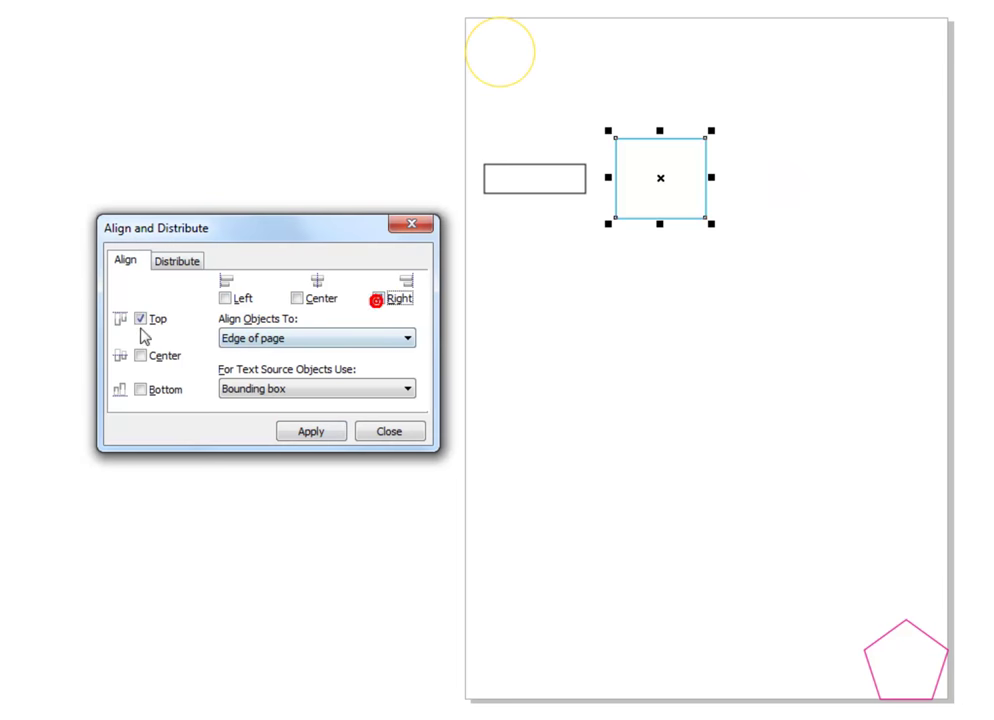
click(310, 438)
Align the black rectangle to the page's left and bottom edges and deselect it.
click(554, 180)
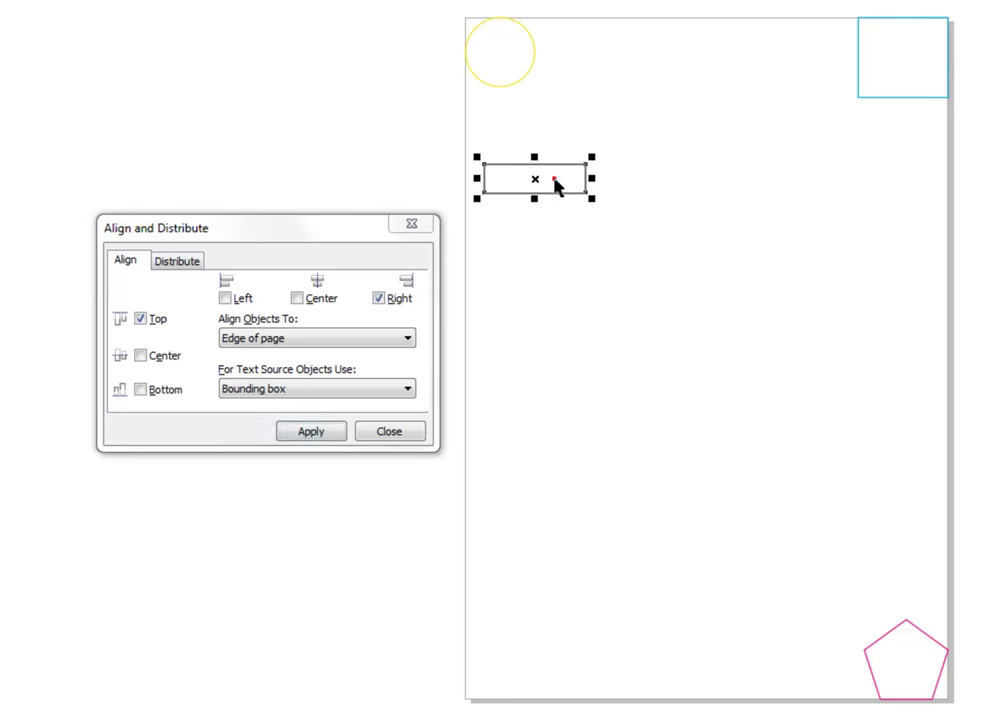
click(147, 395)
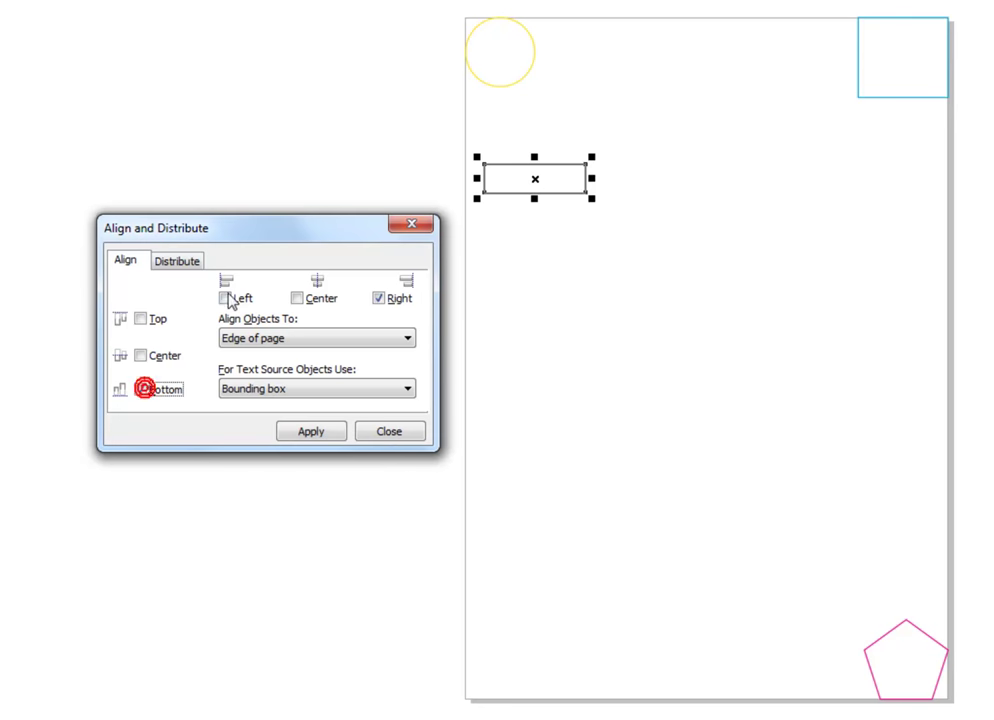
click(226, 300)
click(311, 432)
click(473, 414)
click(377, 489)
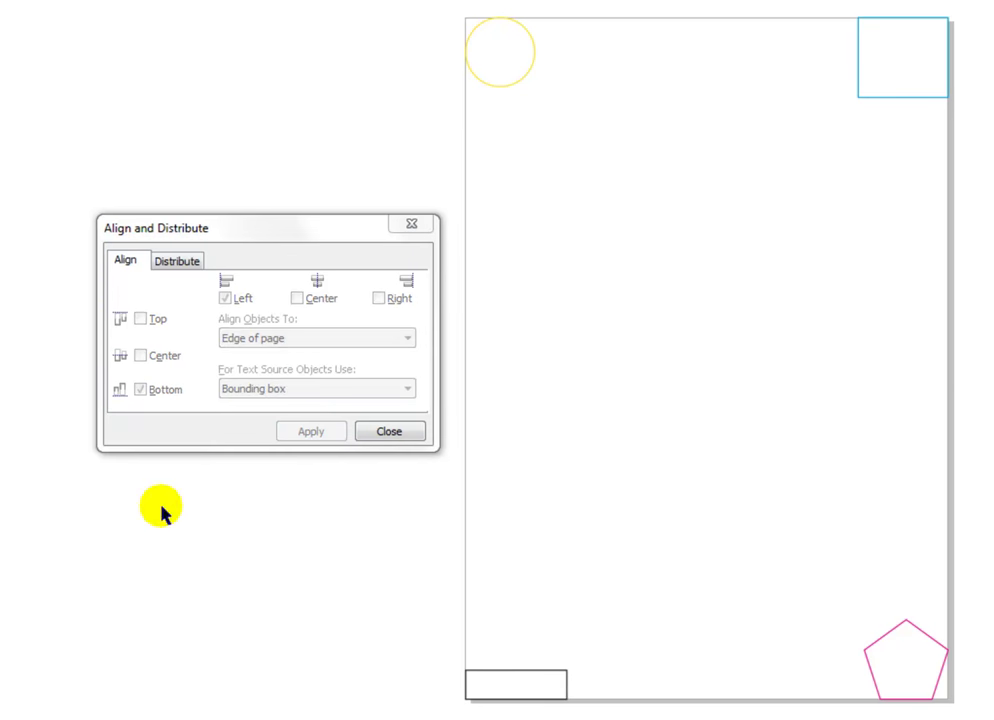
Select all four shapes and align them to the page with both horizontal and vertical Center.
click(890, 96)
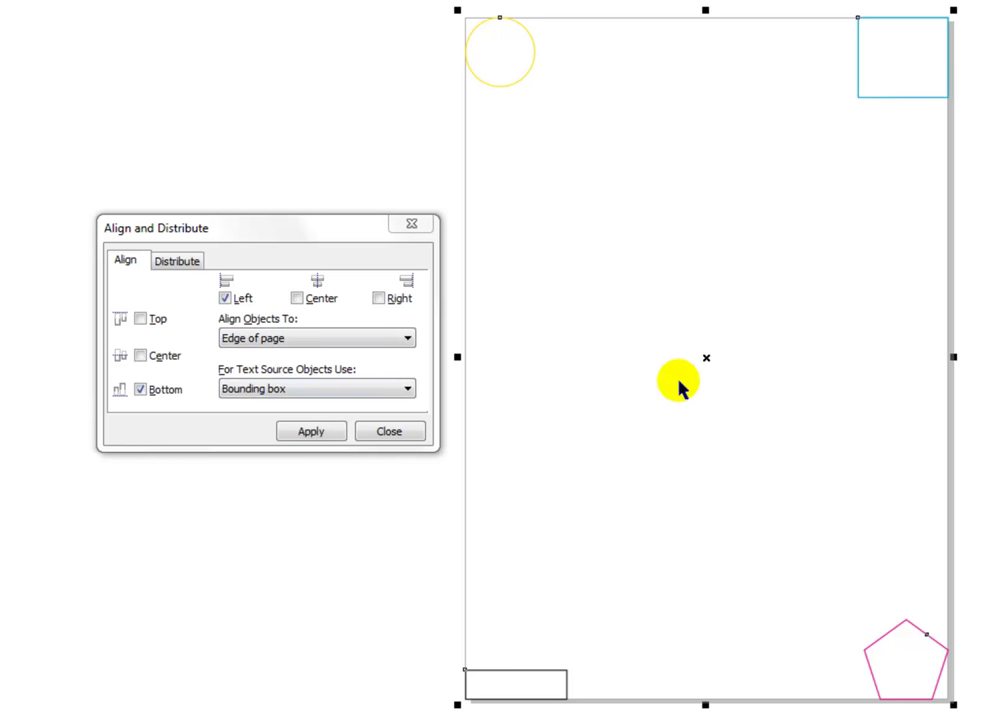
click(296, 298)
click(141, 356)
click(318, 436)
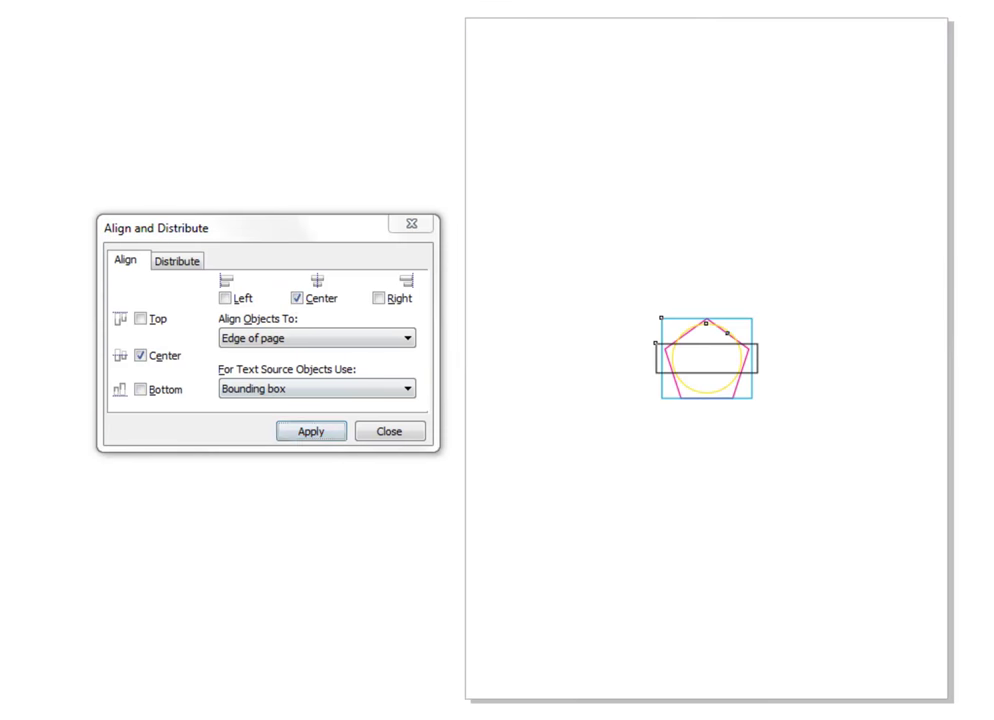
Undo the centering of the four shapes on the page and clear the selection.
click(574, 282)
drag(990, 211, 721, 422)
key(ctrl+z)
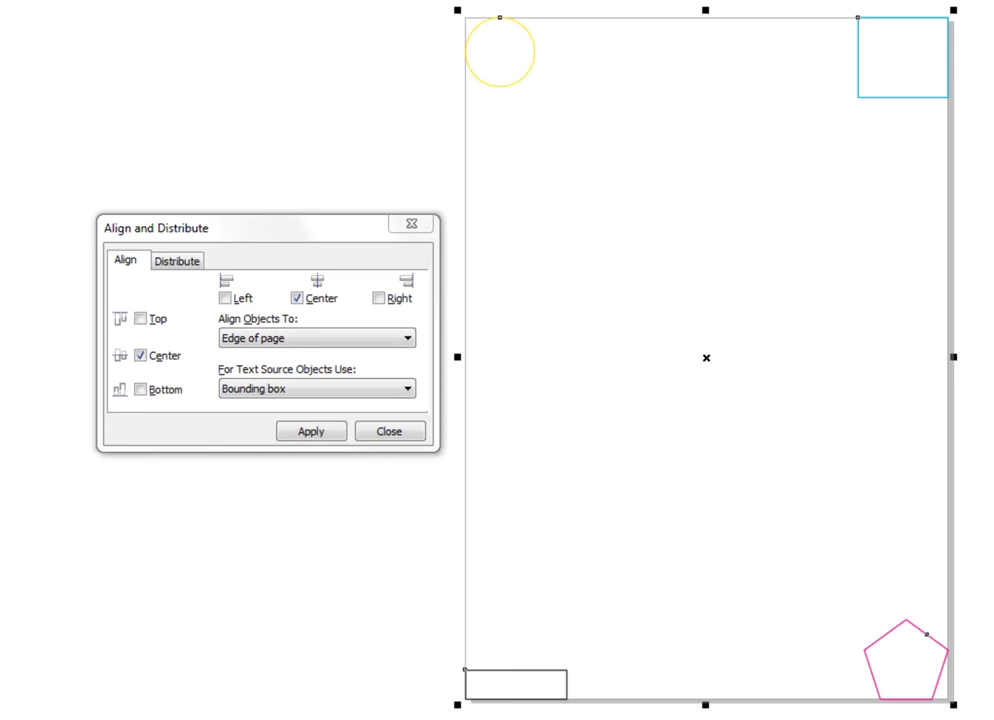
key(Escape)
click(904, 64)
key(Return)
key(Escape)
drag(990, 200, 575, 510)
key(Escape)
drag(668, 465, 590, 512)
click(990, 381)
key(ctrl+z)
key(Escape)
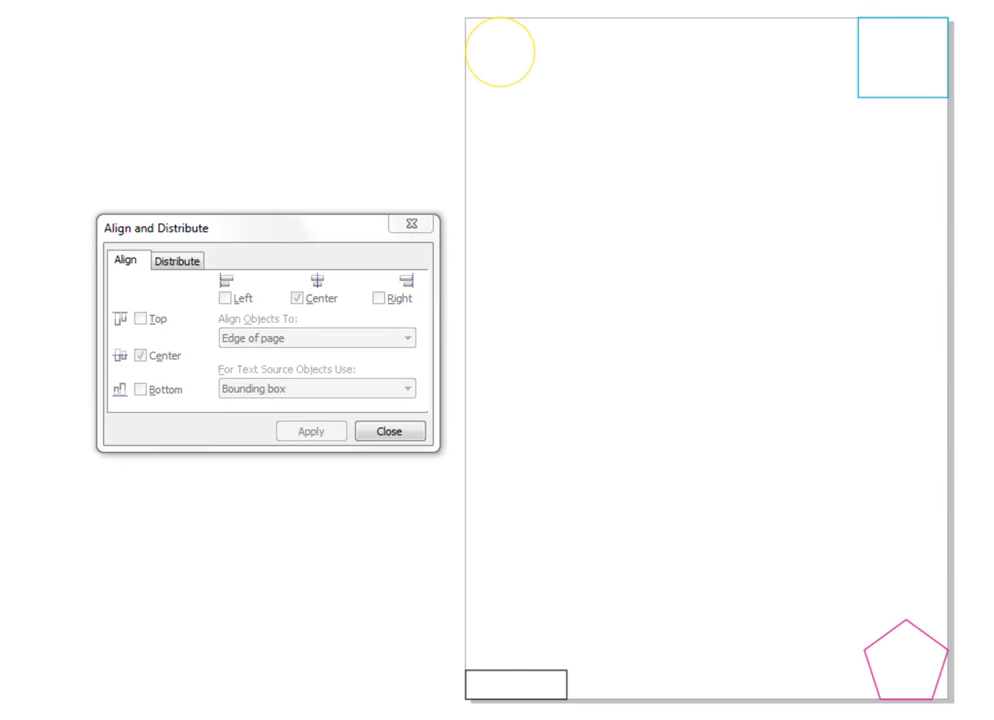
drag(985, 5, 452, 719)
key(Escape)
Move the shapes from the page corners into a row across the upper page: black rectangle, blue square, pentagon and yellow circle.
drag(916, 44, 665, 173)
drag(899, 646, 771, 177)
drag(535, 686, 549, 183)
drag(499, 42, 861, 162)
key(Escape)
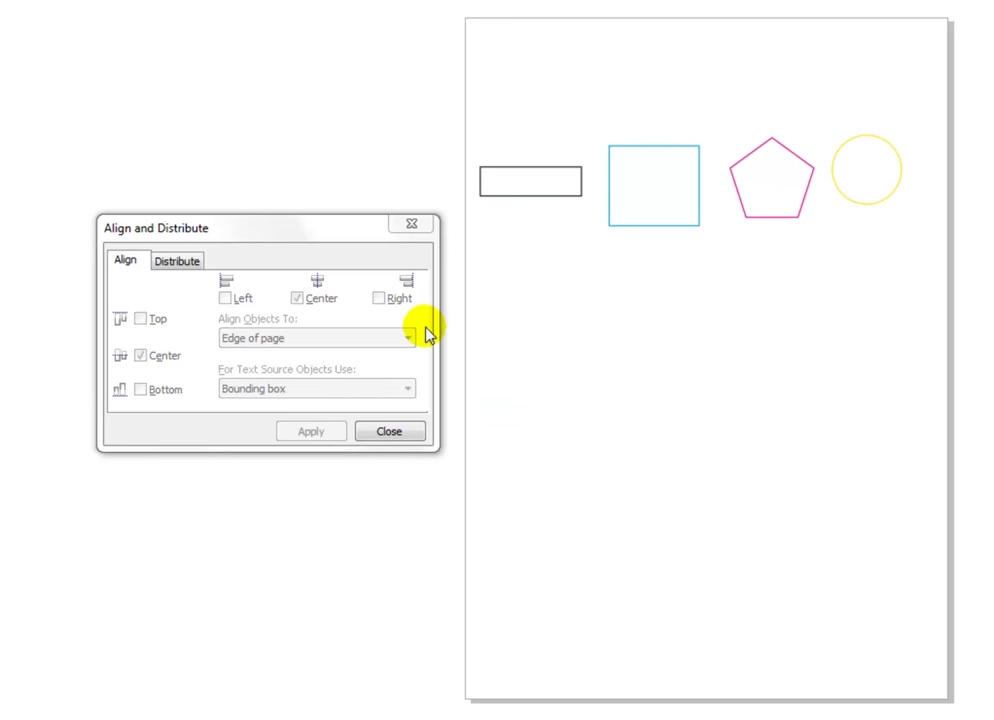
With the yellow circle selected, set objects to align to Center of page, and clear the selection.
click(842, 168)
click(406, 339)
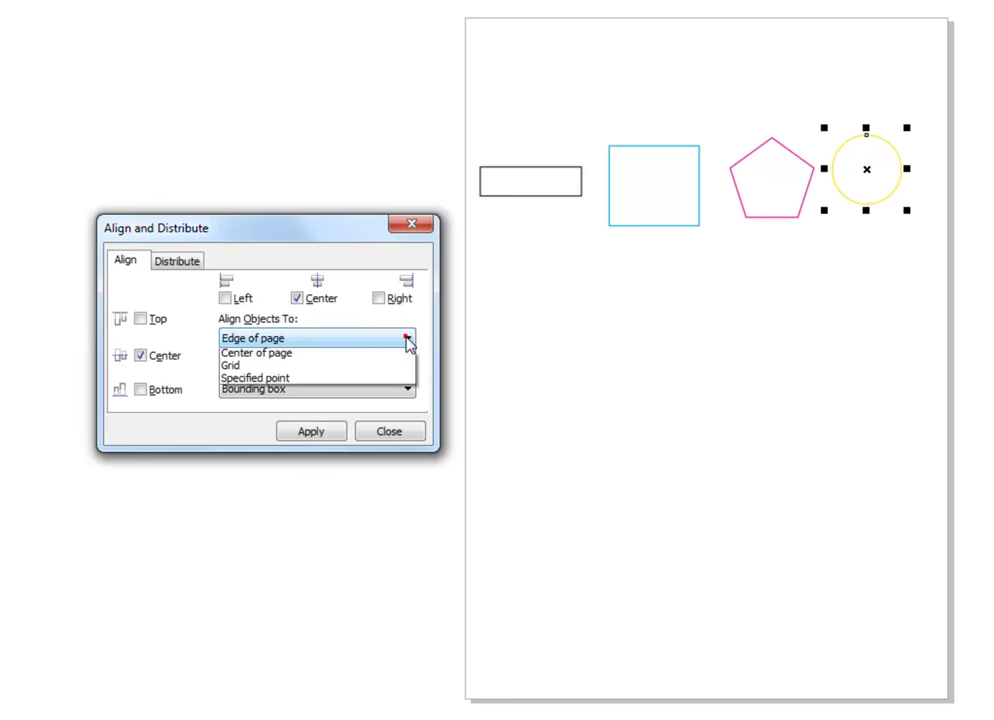
click(277, 380)
click(845, 240)
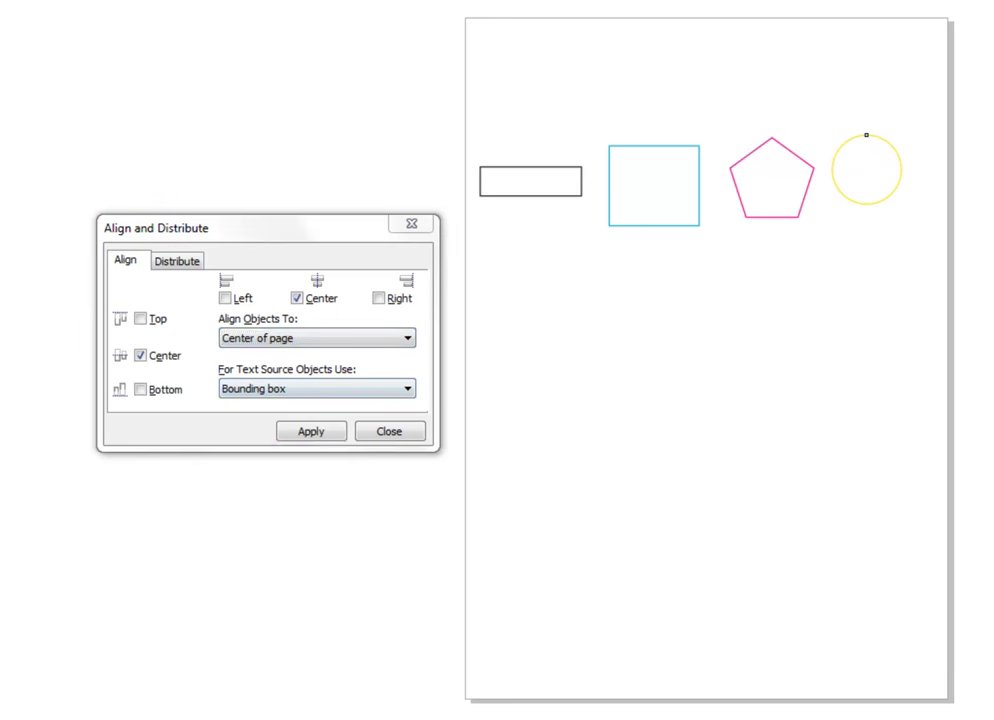
click(619, 488)
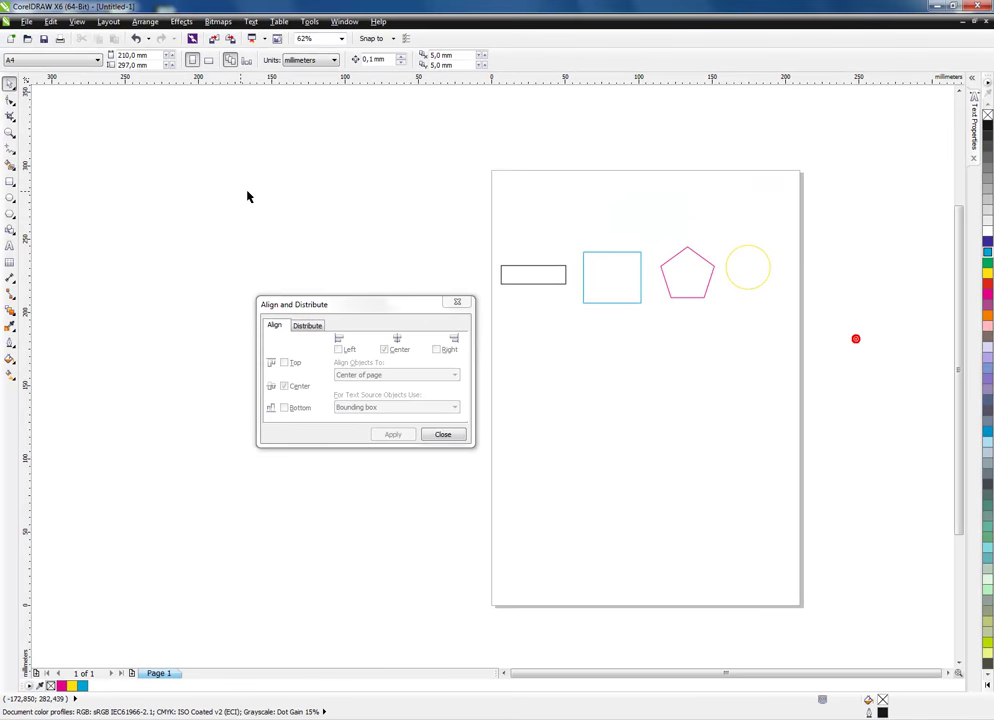
Add a vertical guideline to the page and set its X position to 105 mm.
drag(539, 340, 650, 333)
drag(62, 52, 24, 66)
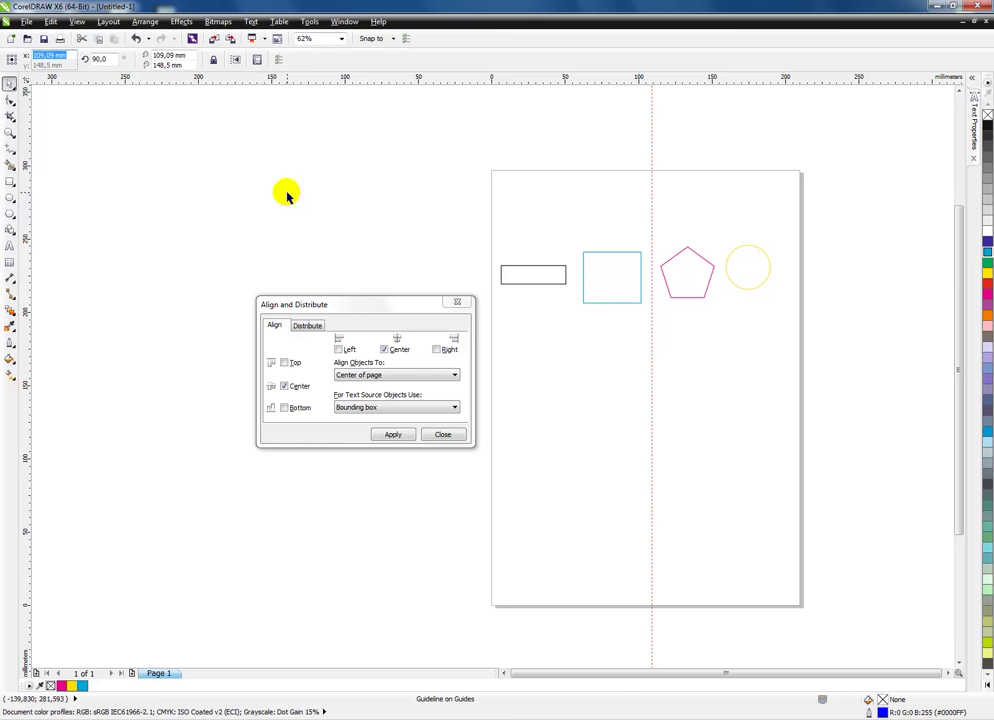
key(Return)
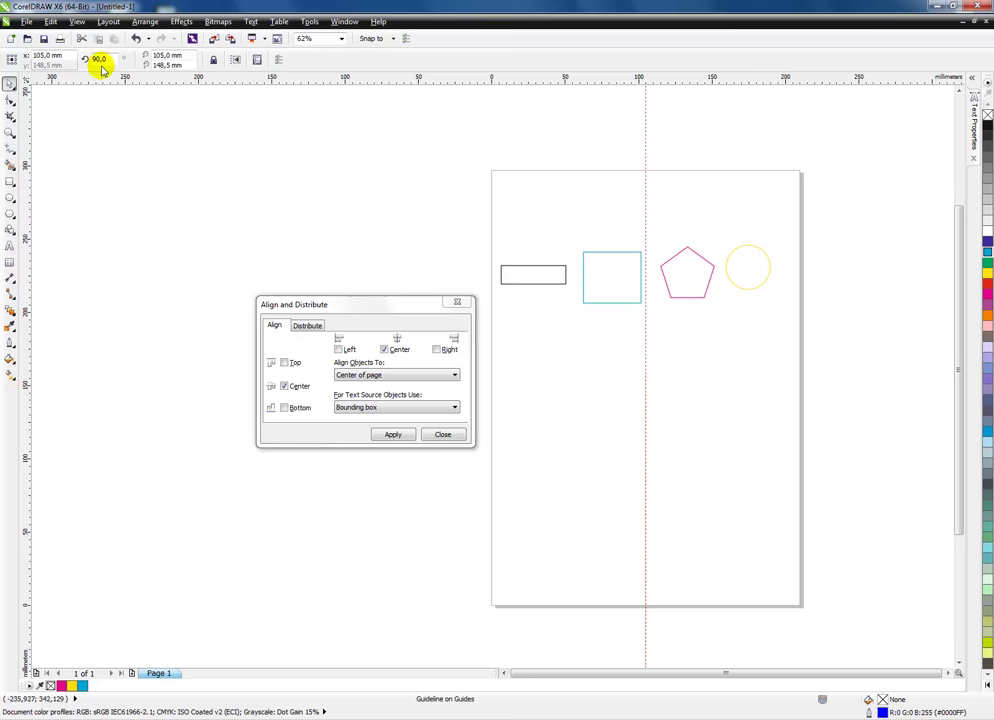
Add a horizontal guideline, set its Y position to 148.5 mm, and clear the selection.
drag(292, 78, 295, 424)
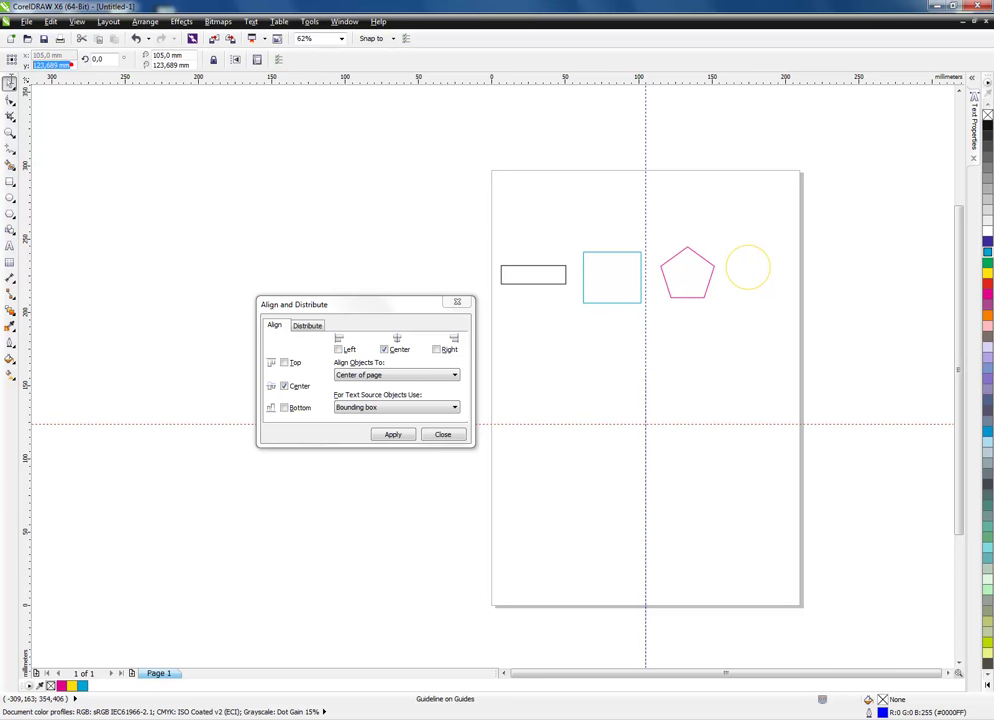
text(148,5)
key(Return)
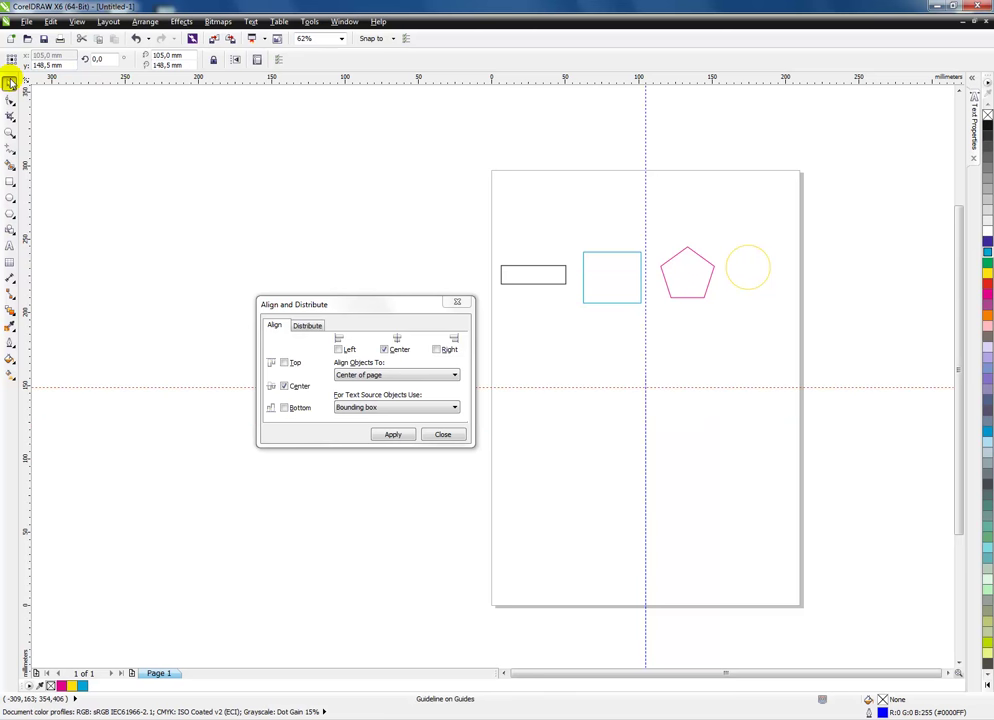
click(868, 468)
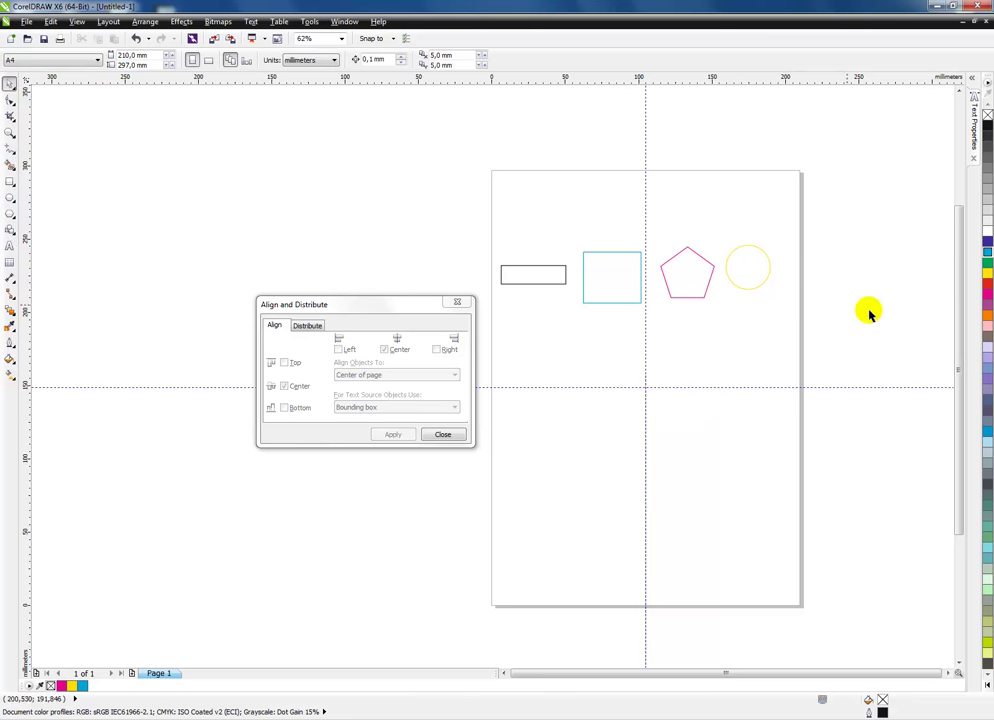
Select the blue square and align it to the center of page with horizontal Right and vertical Center.
drag(470, 211, 836, 615)
drag(541, 333, 442, 278)
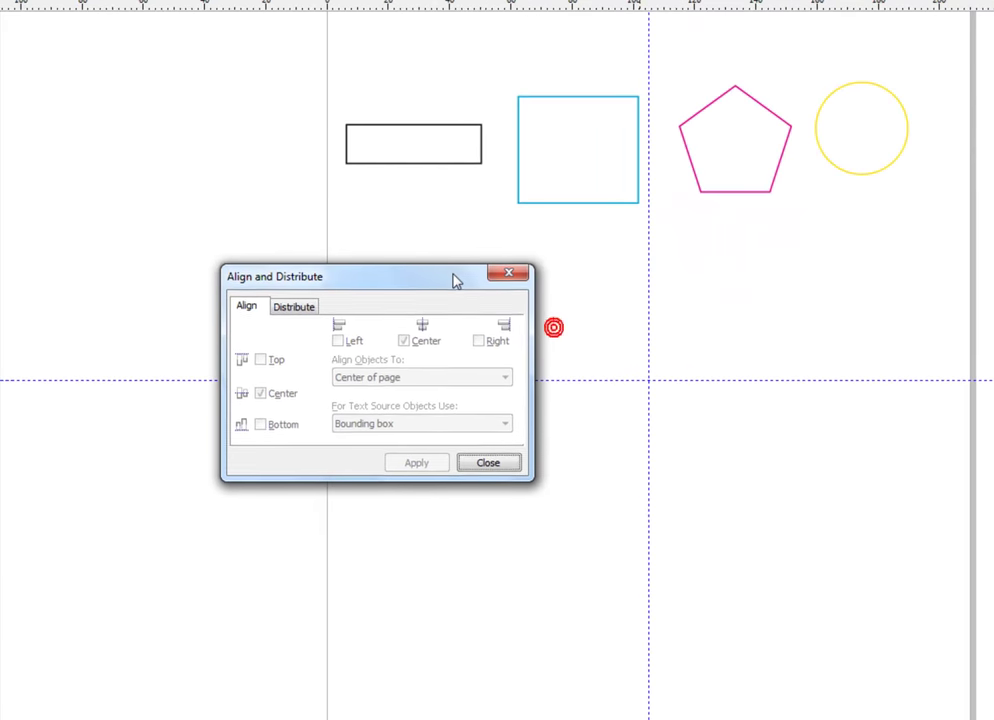
click(598, 146)
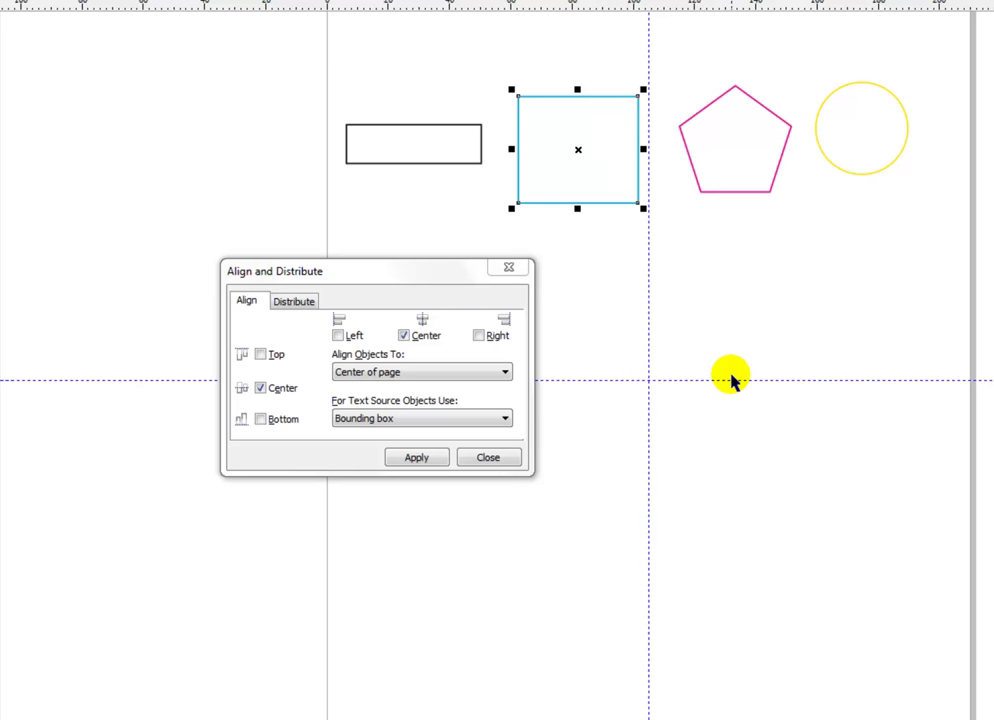
click(478, 336)
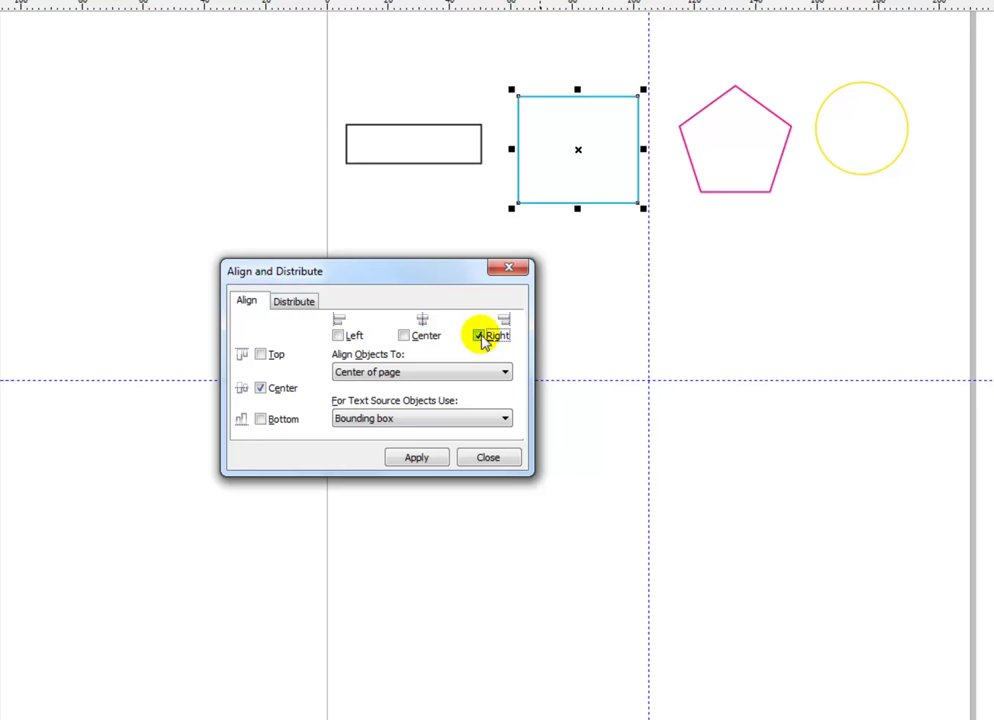
click(417, 459)
drag(447, 285, 280, 263)
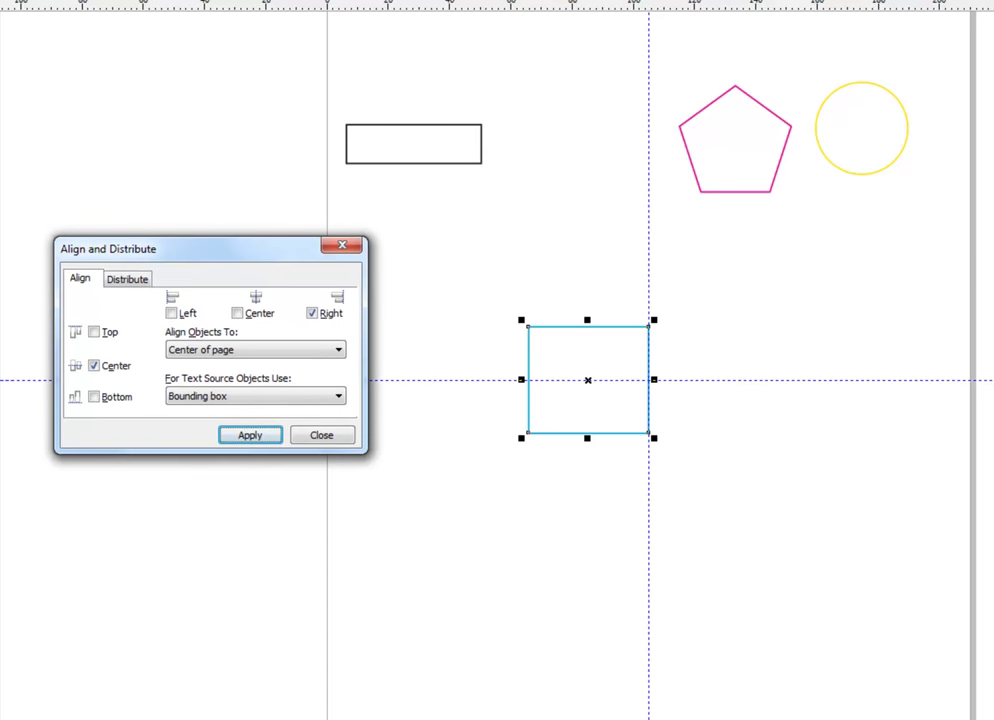
Align the blue square to the center of page with both horizontal and vertical Center.
click(595, 432)
click(595, 361)
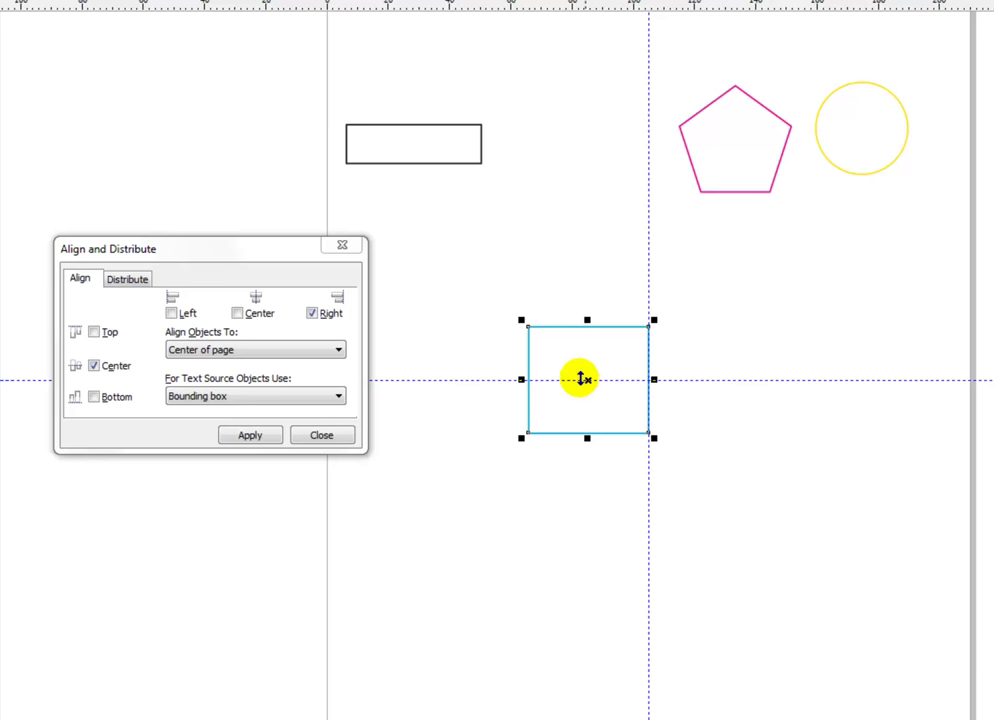
click(236, 313)
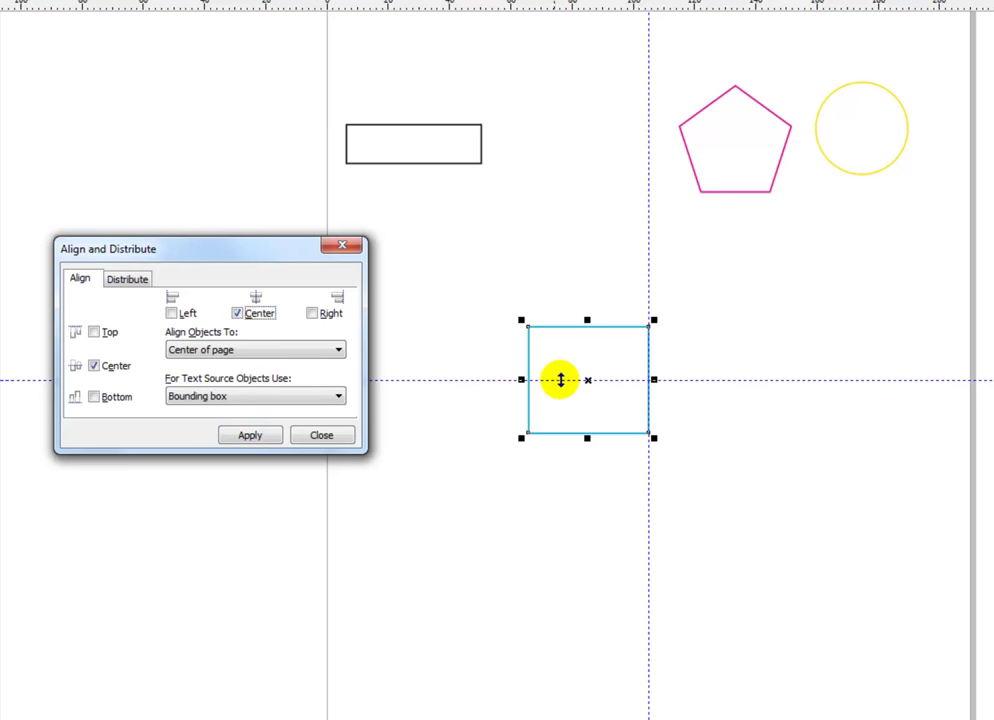
click(260, 437)
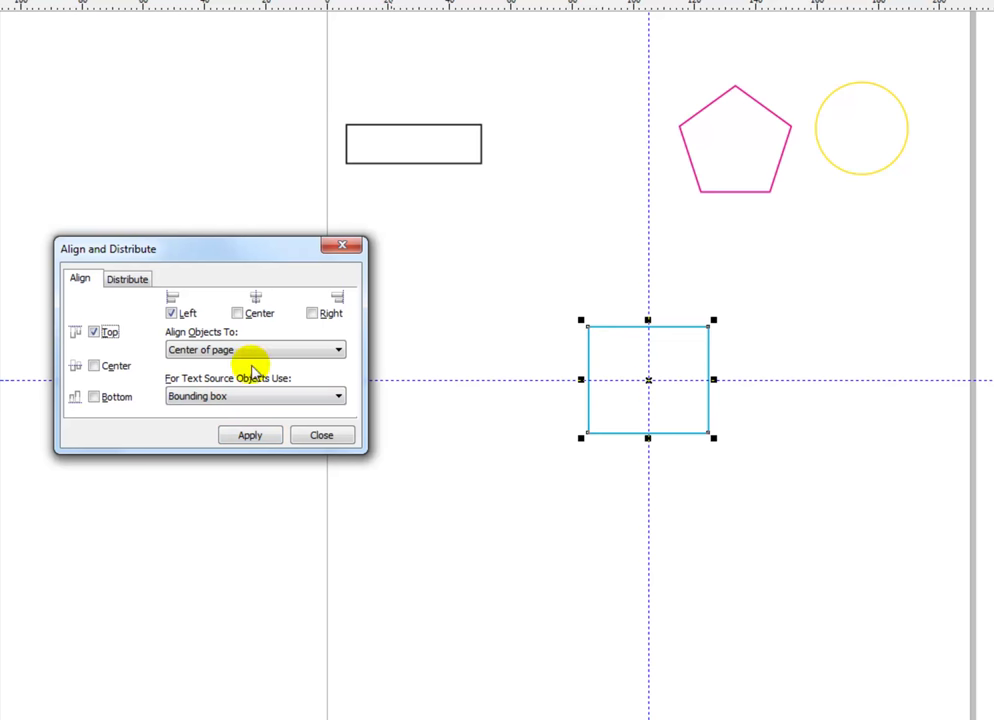
Align the blue square to the center of page with Left and Top, then reselect the square.
click(256, 436)
click(418, 341)
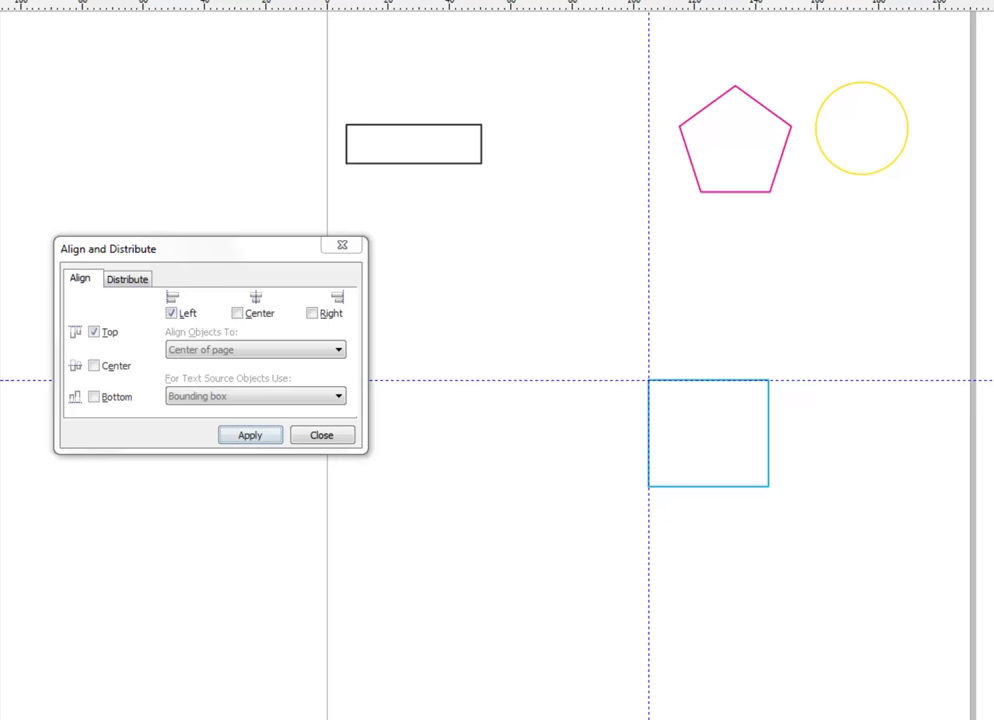
click(732, 430)
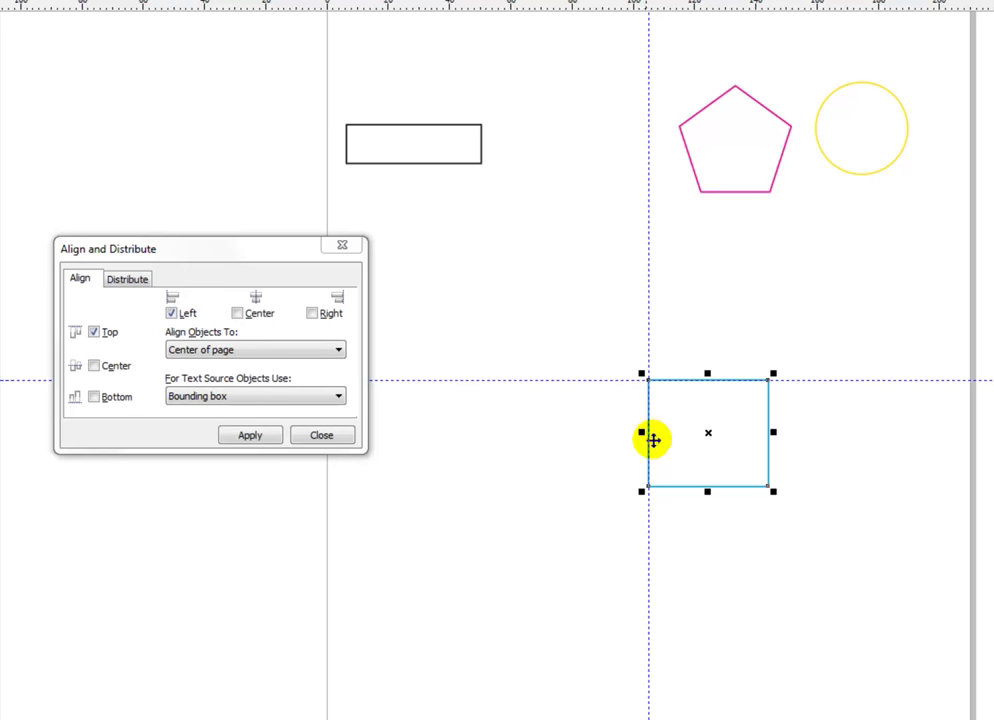
click(780, 403)
click(741, 445)
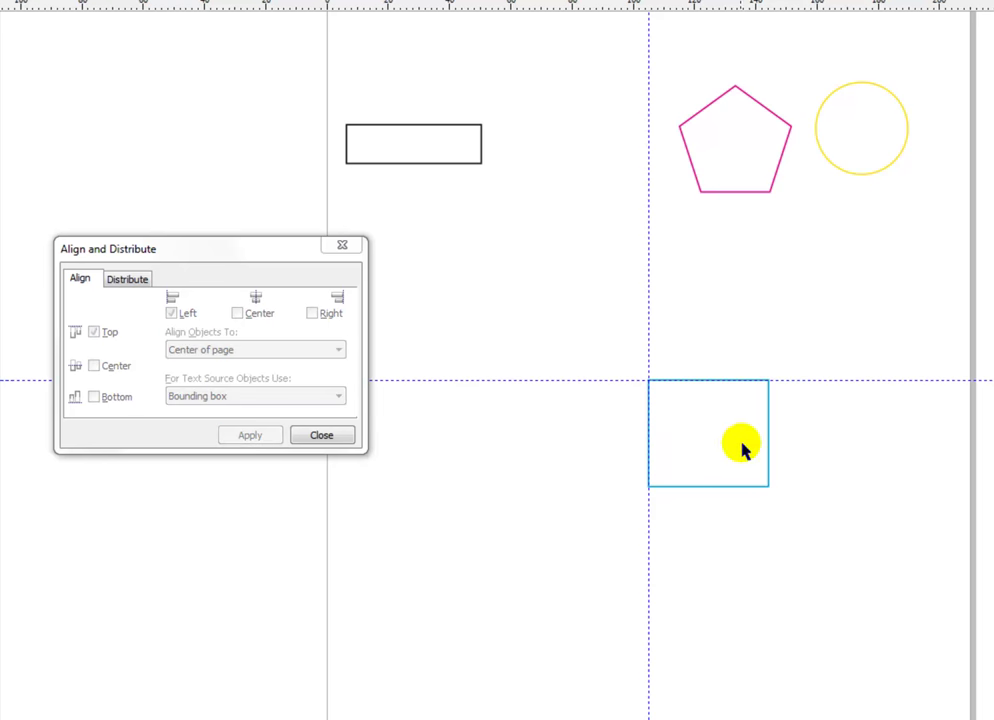
Align the blue square to the center of page with Right and Bottom, and clear the selection.
click(95, 397)
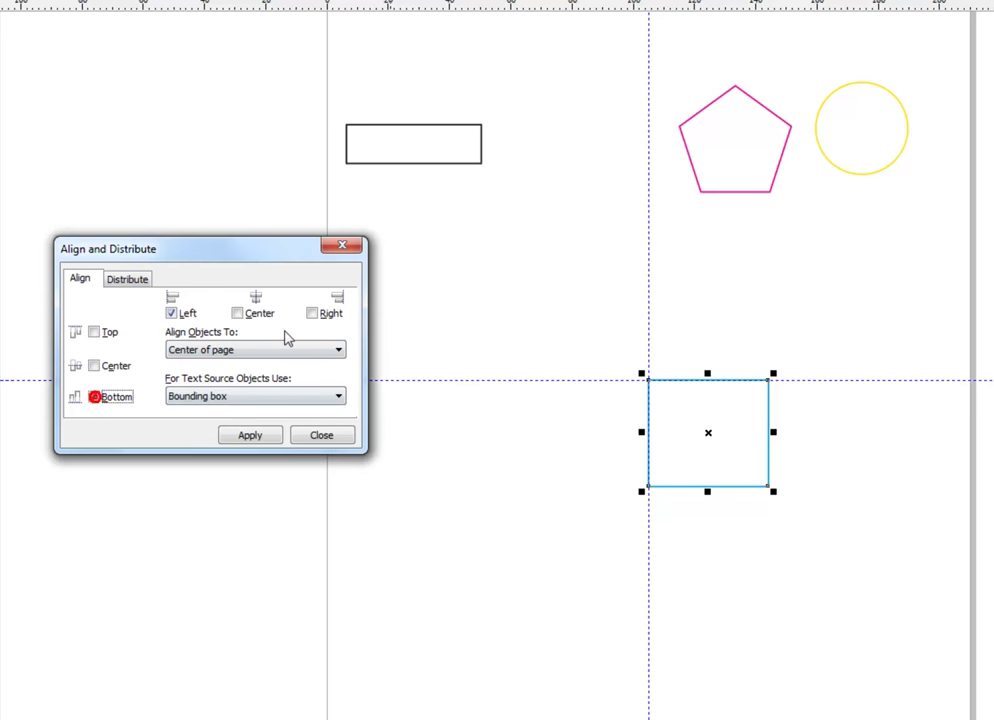
click(259, 437)
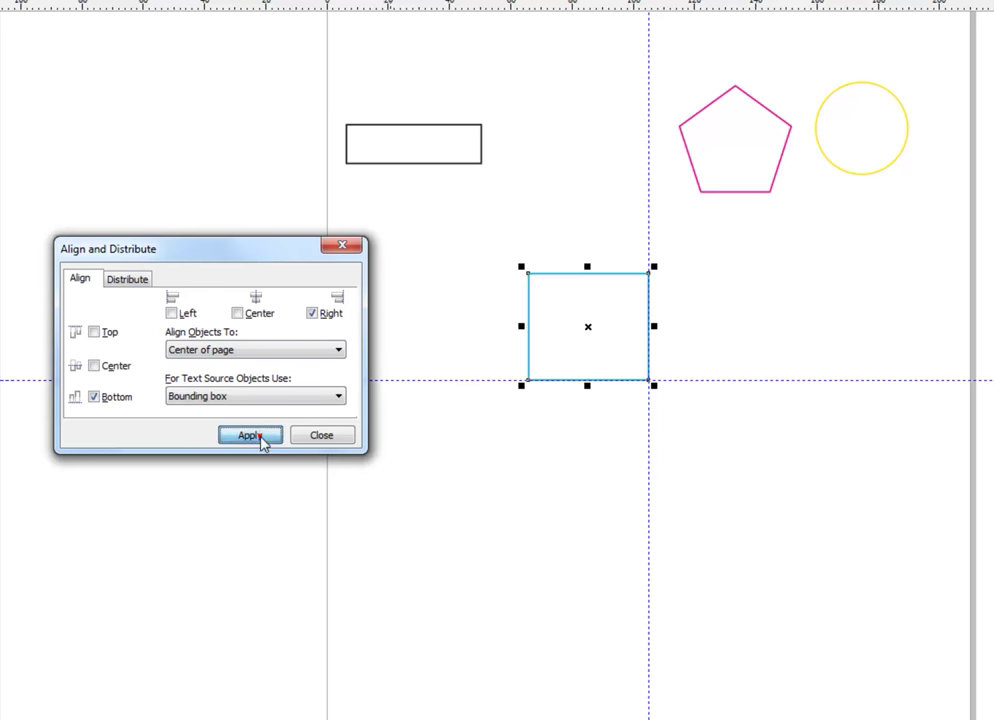
key(Escape)
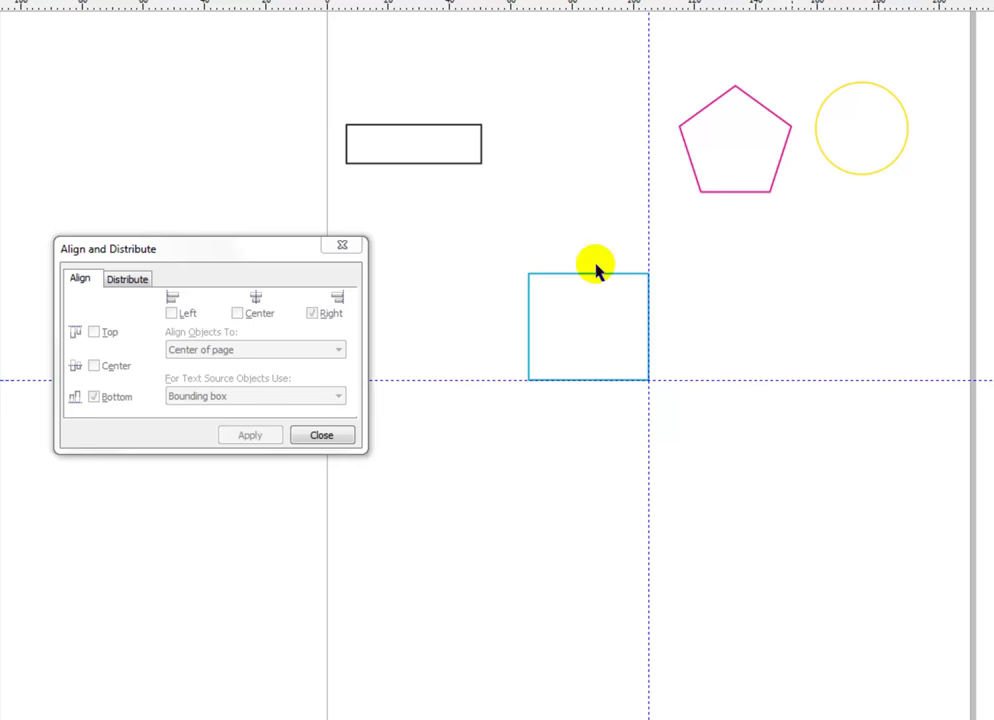
Align the blue square, pentagon and yellow circle together to the center of page with Right and Bottom, and undo the alignment.
click(748, 162)
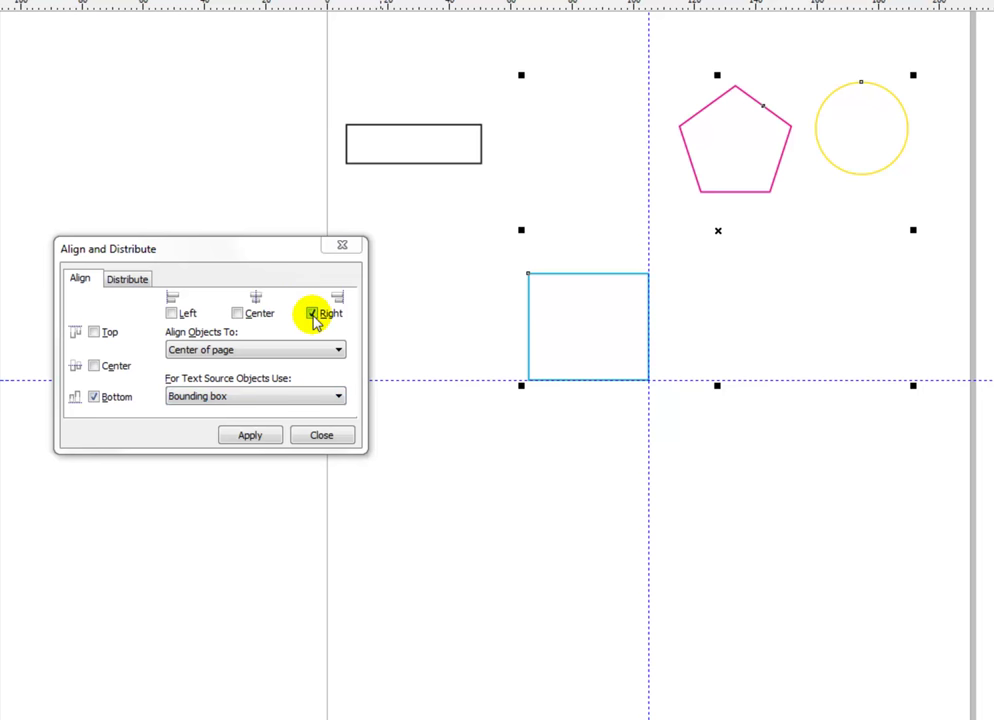
click(250, 437)
click(925, 384)
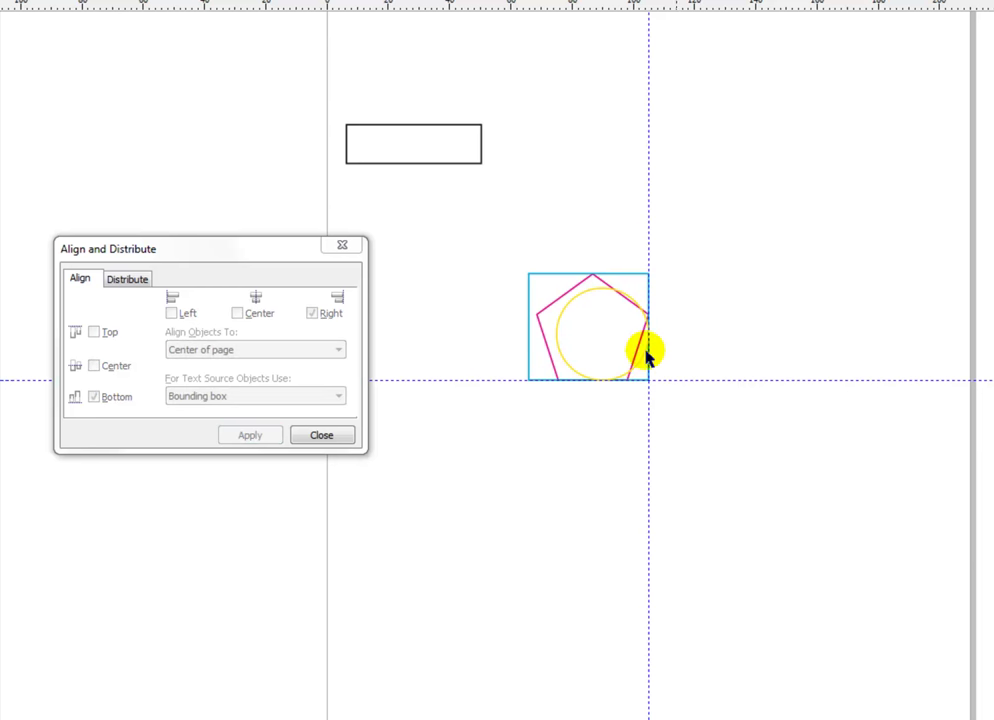
key(ctrl+z)
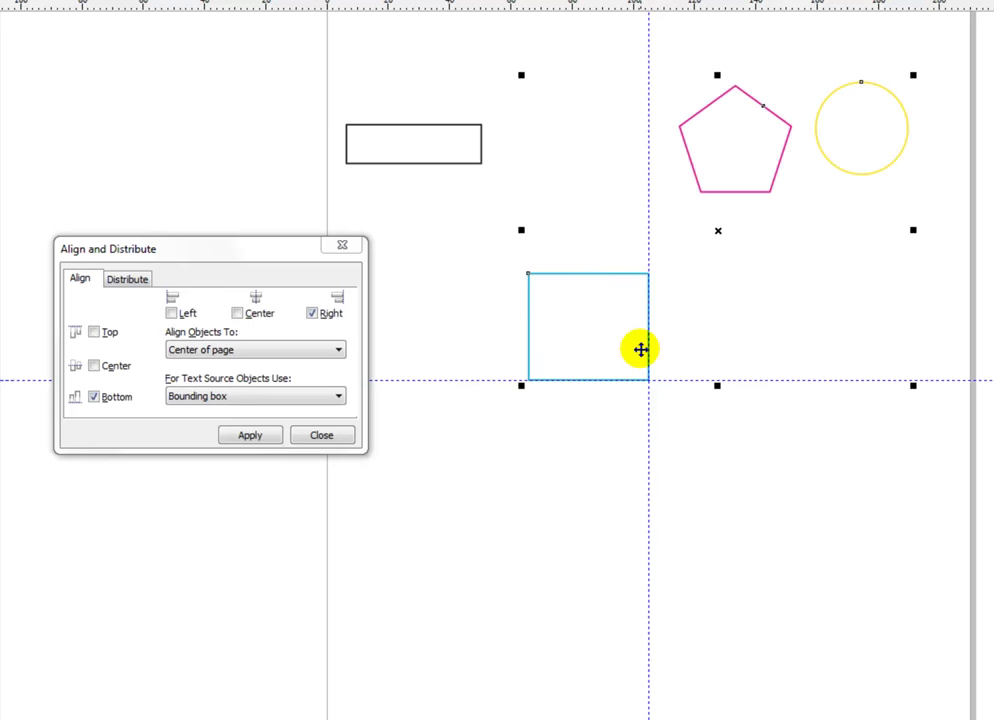
Move the blue square back into the row between the black rectangle and the pentagon, and clear the selection.
click(935, 313)
click(597, 332)
drag(597, 332, 587, 150)
click(215, 235)
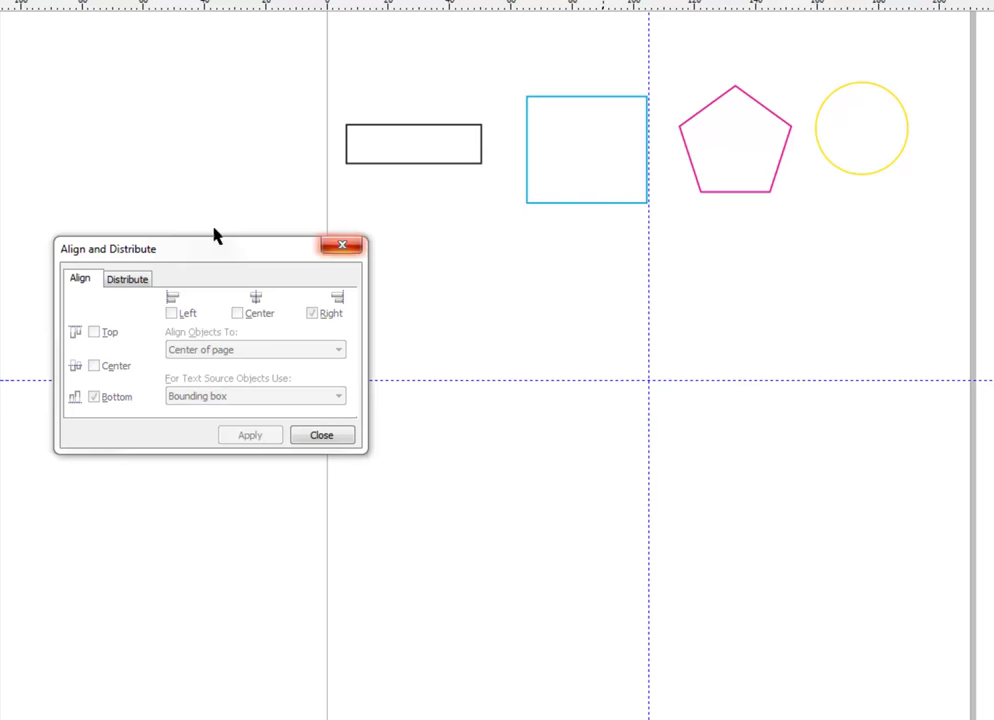
Move the Align and Distribute dialog lower and shift the yellow circle slightly down and to the right in the row.
drag(208, 252, 250, 432)
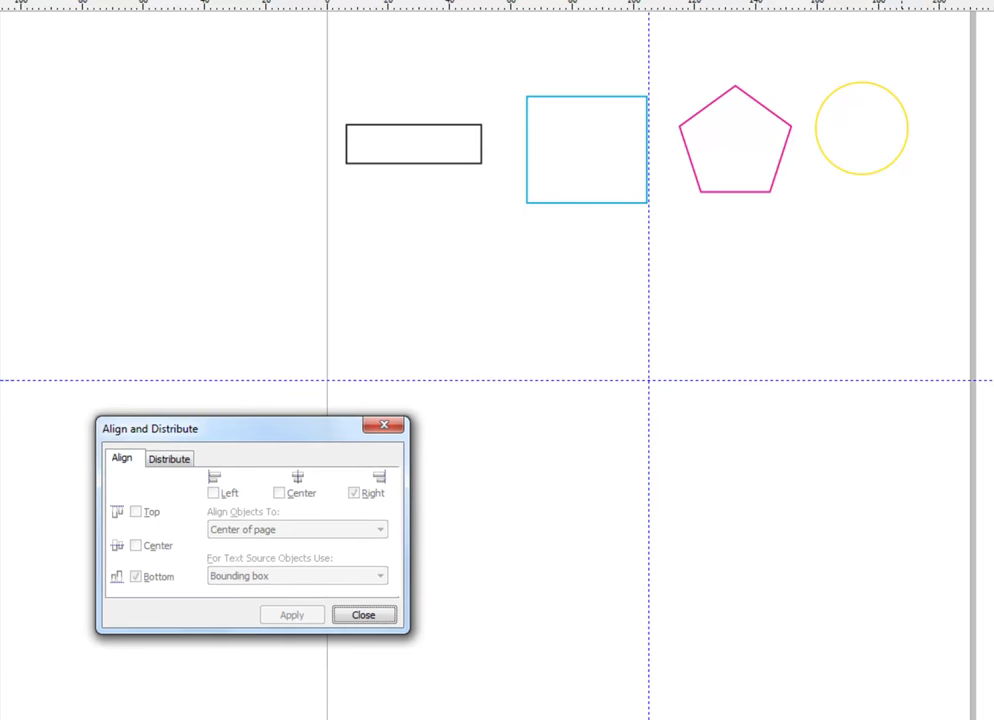
drag(858, 132, 875, 151)
key(Escape)
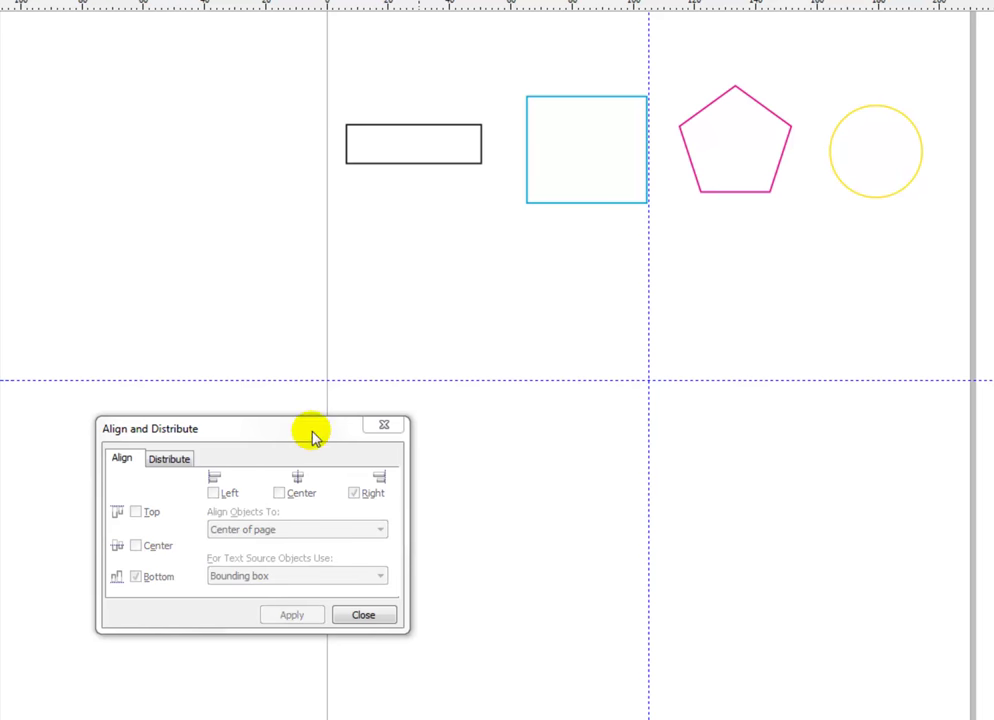
With the yellow circle selected, set objects to align to Grid, and clear the selection.
drag(313, 437, 310, 425)
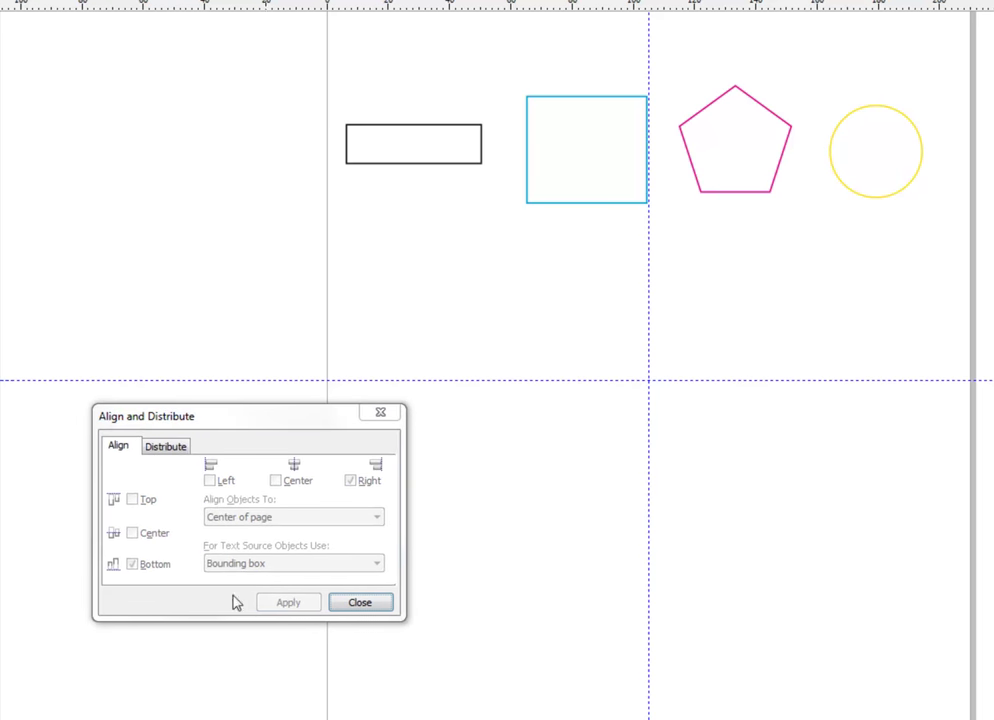
click(885, 162)
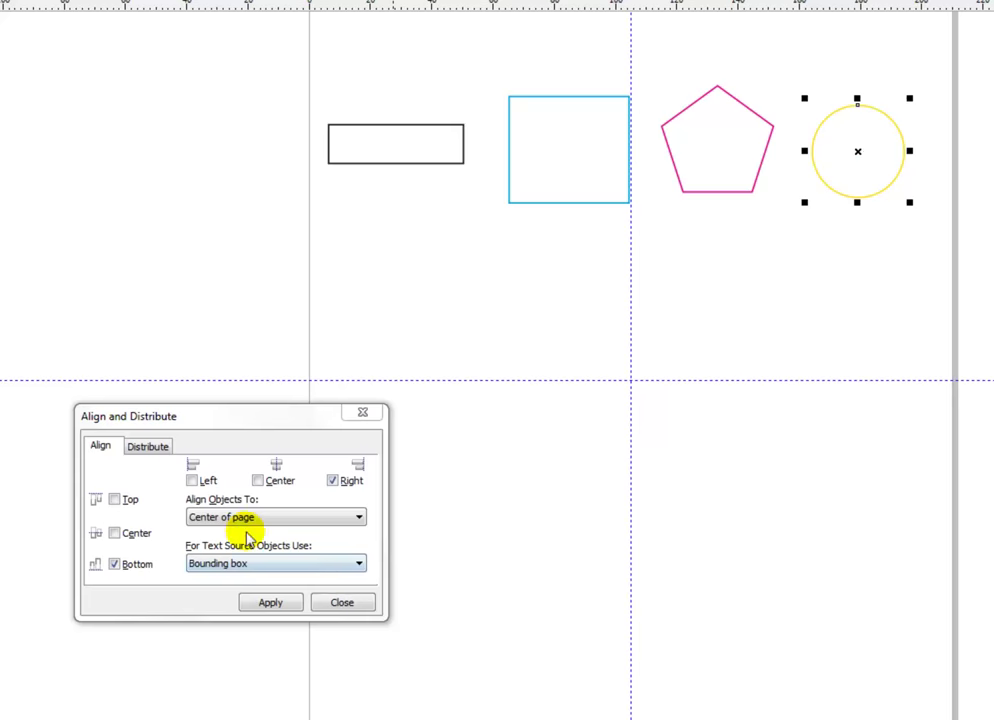
click(359, 517)
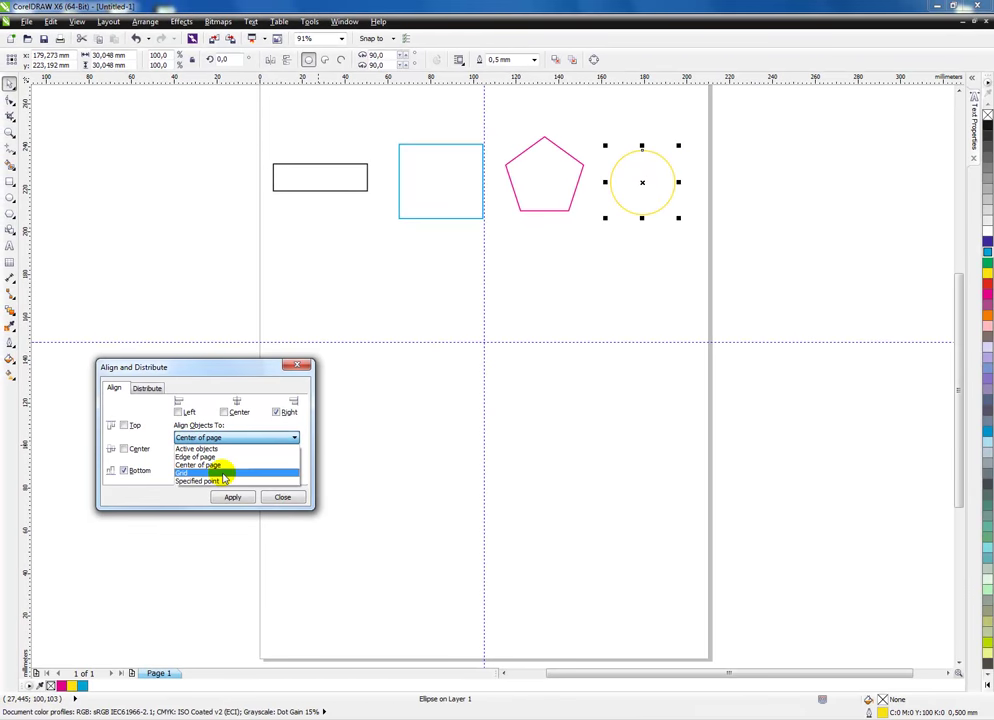
click(222, 473)
click(777, 244)
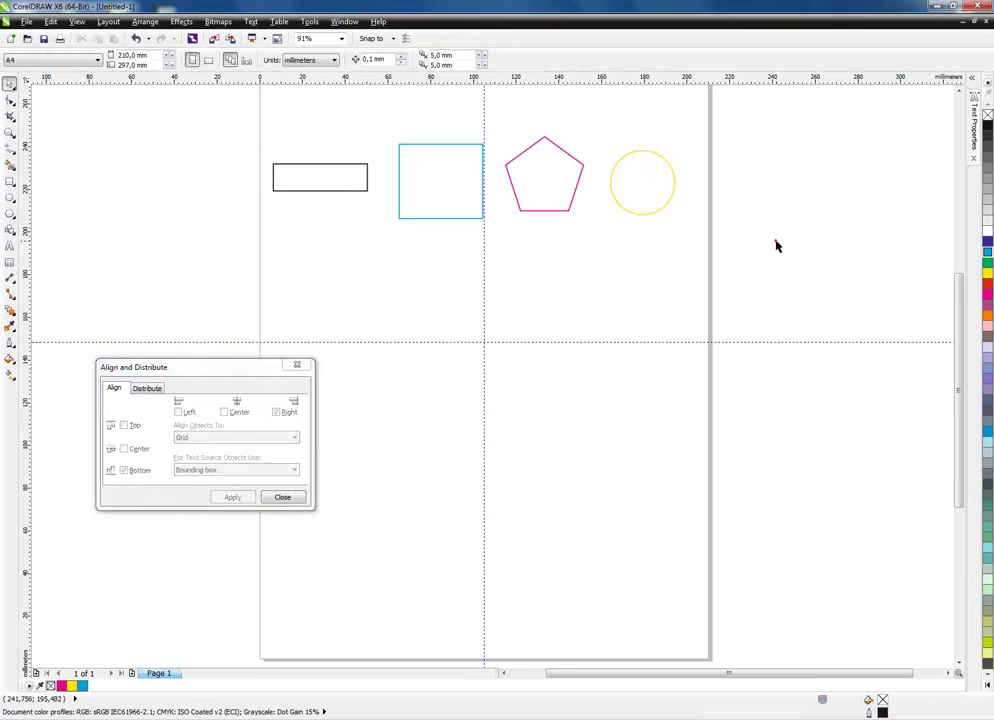
Display the document grid.
click(77, 21)
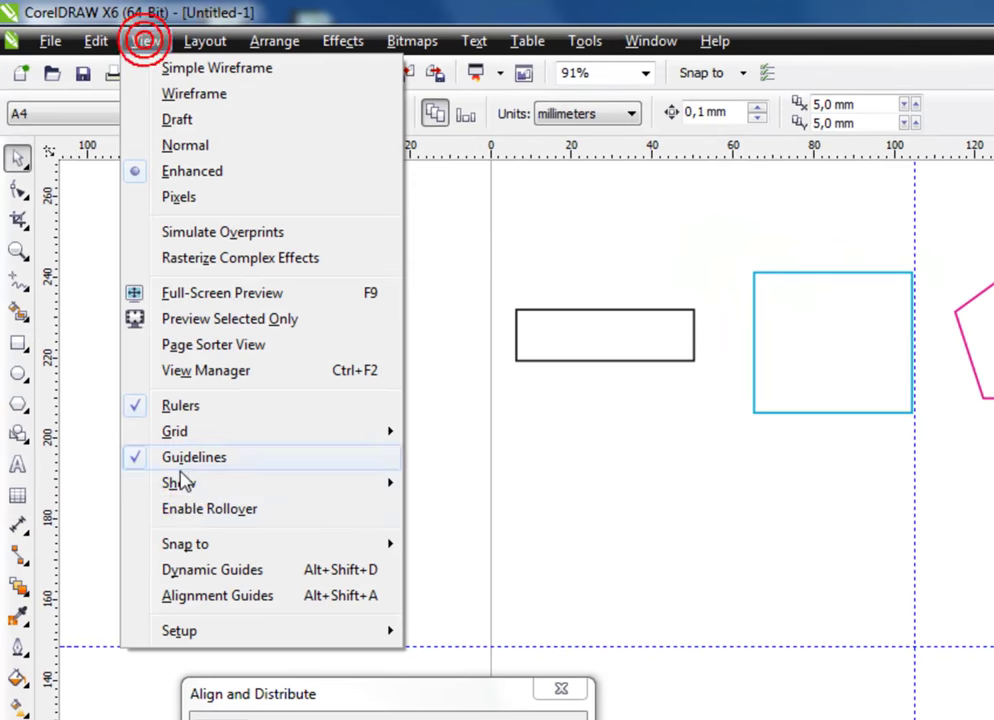
mouse_move(372, 484)
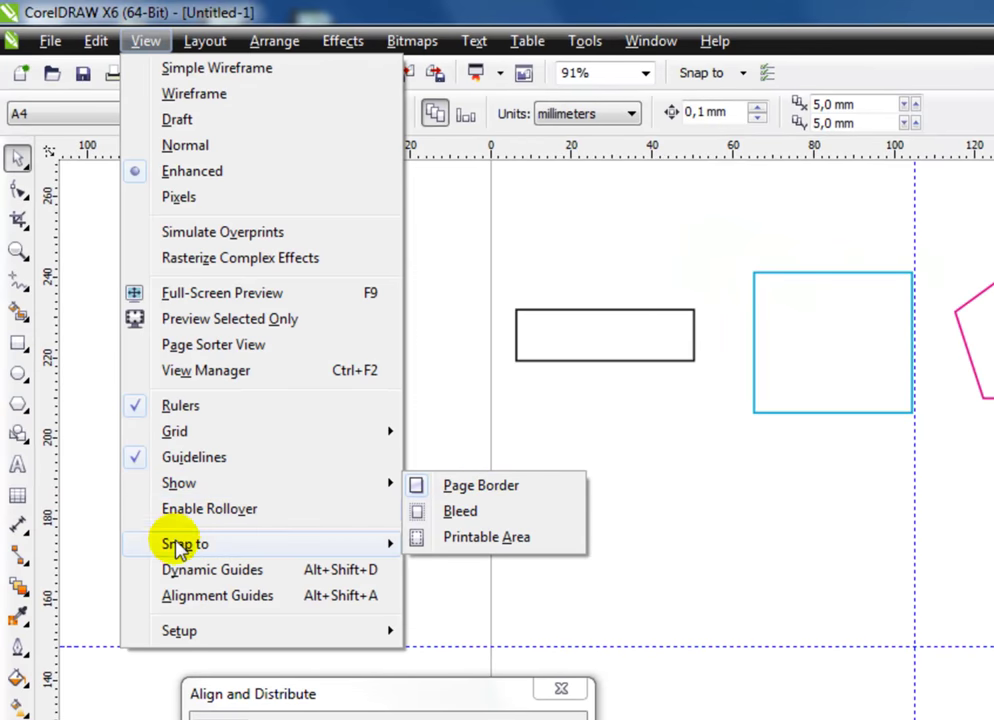
mouse_move(193, 440)
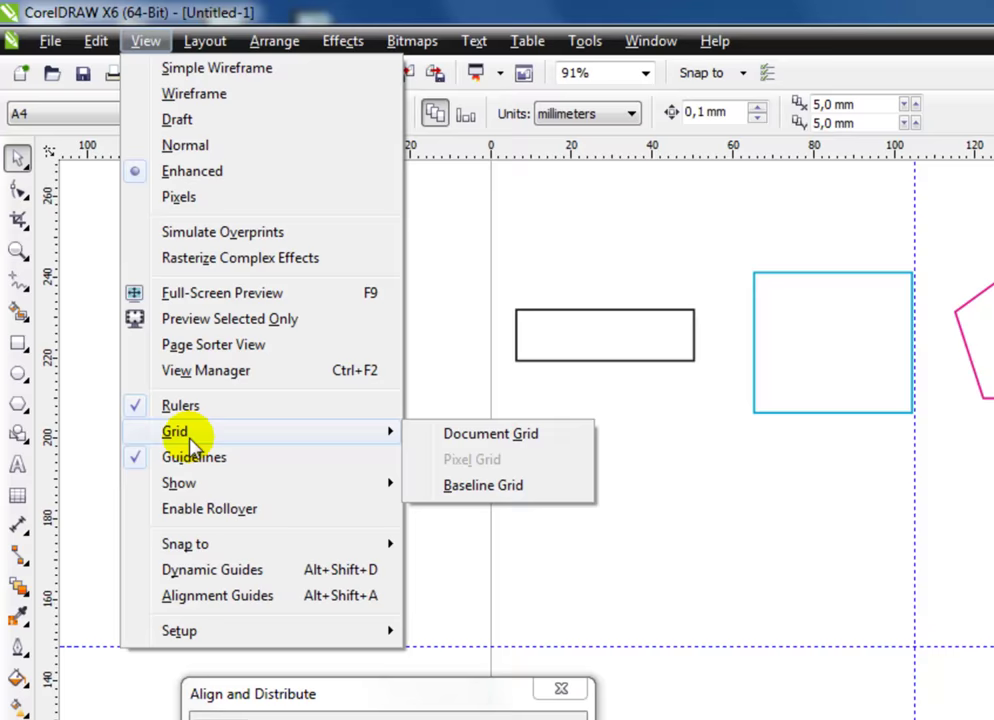
click(505, 438)
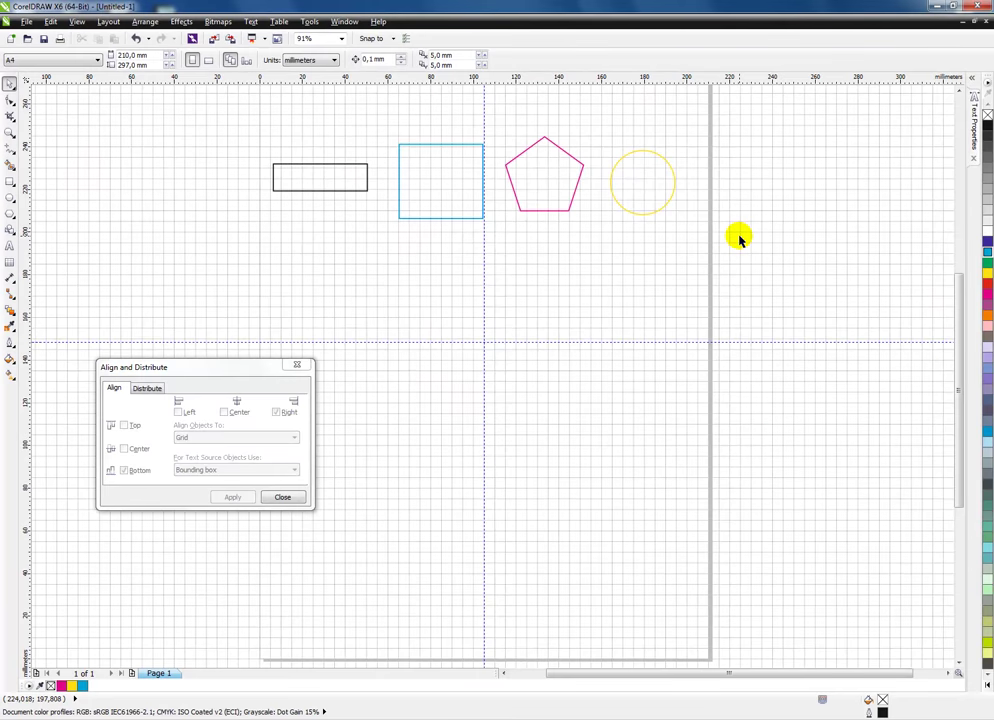
Align the yellow circle's horizontal and vertical center to the nearest grid point with the Center options and Grid as reference.
drag(247, 372, 572, 252)
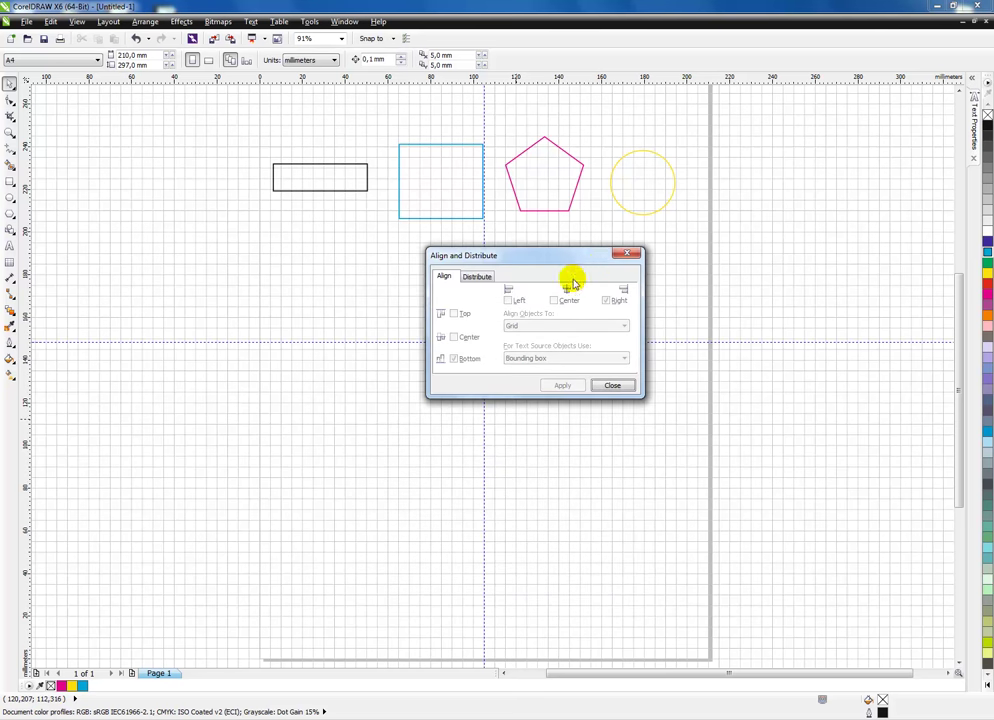
click(773, 196)
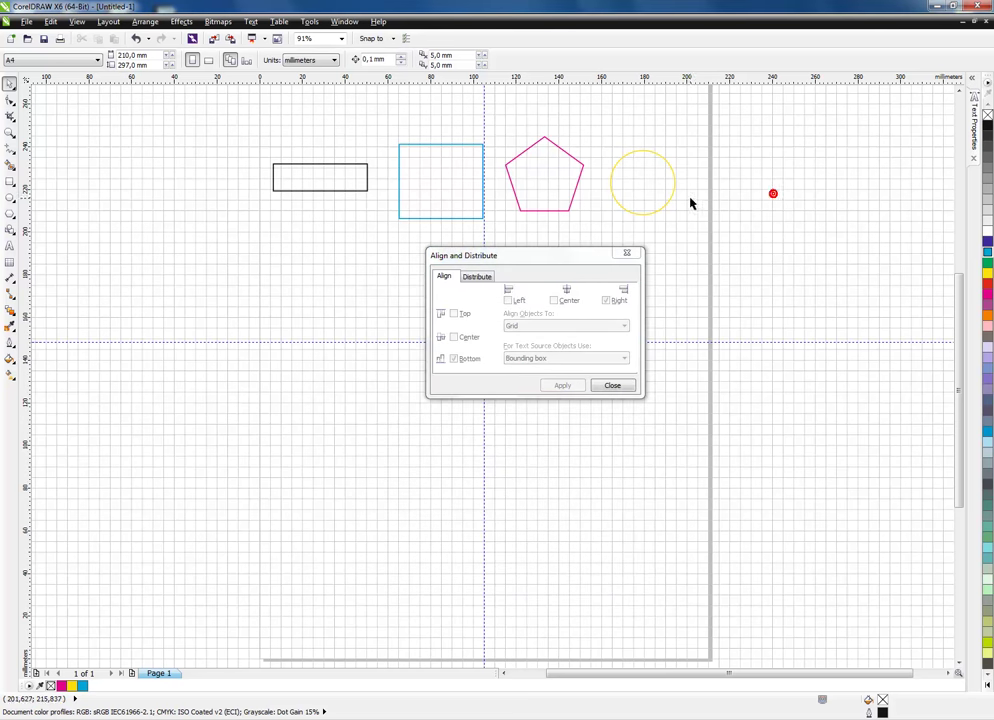
key(z)
drag(567, 130, 706, 236)
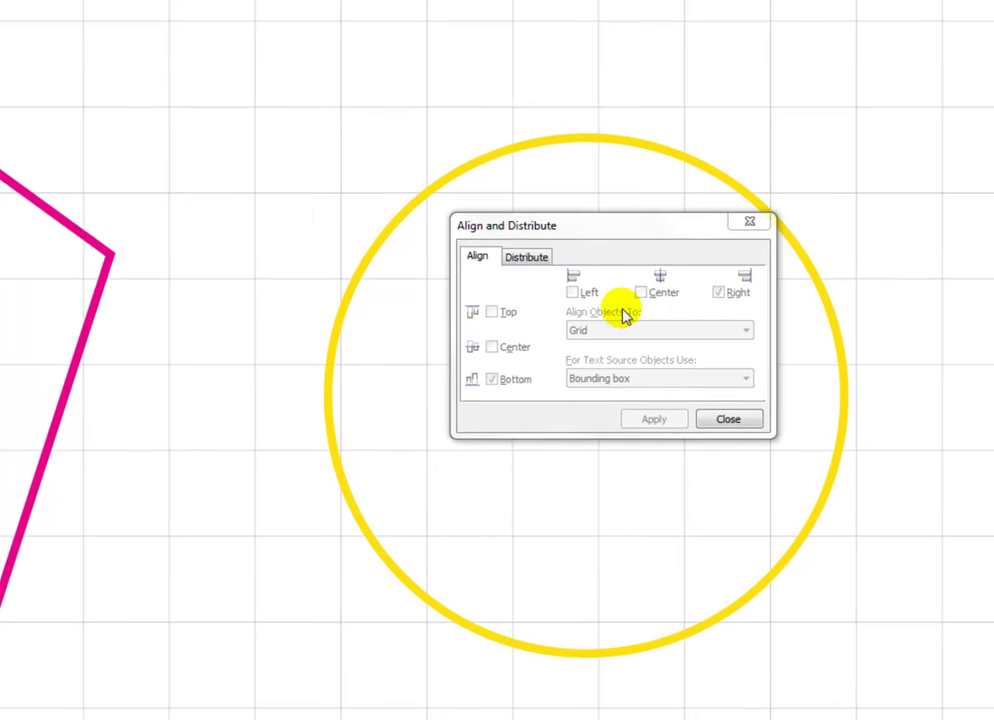
drag(544, 260, 122, 44)
click(700, 380)
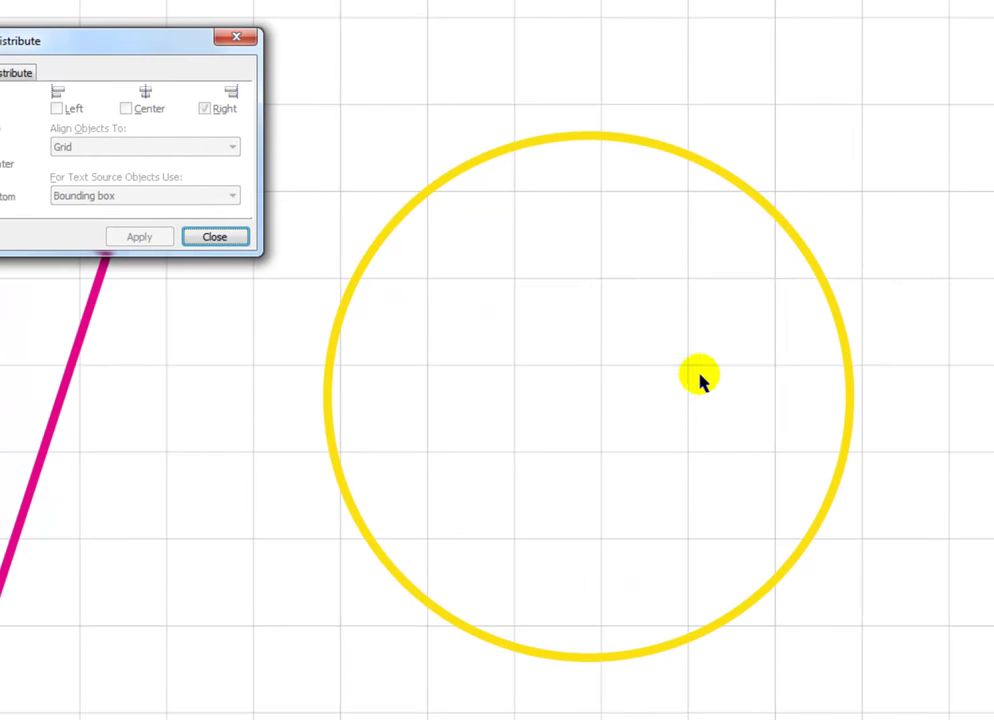
click(617, 347)
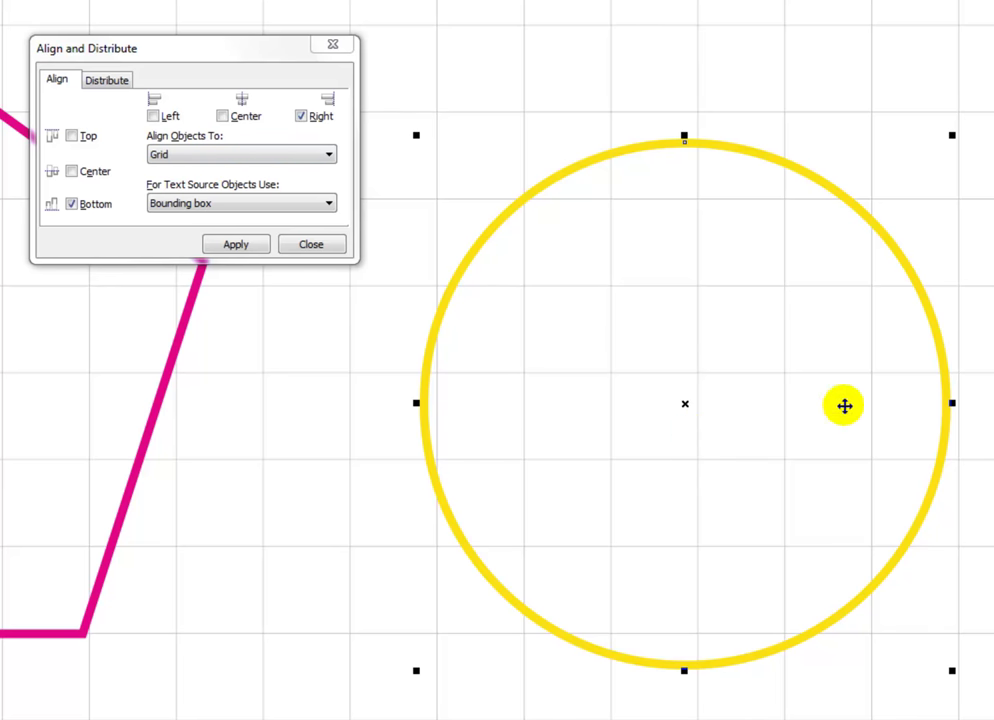
click(222, 116)
click(67, 183)
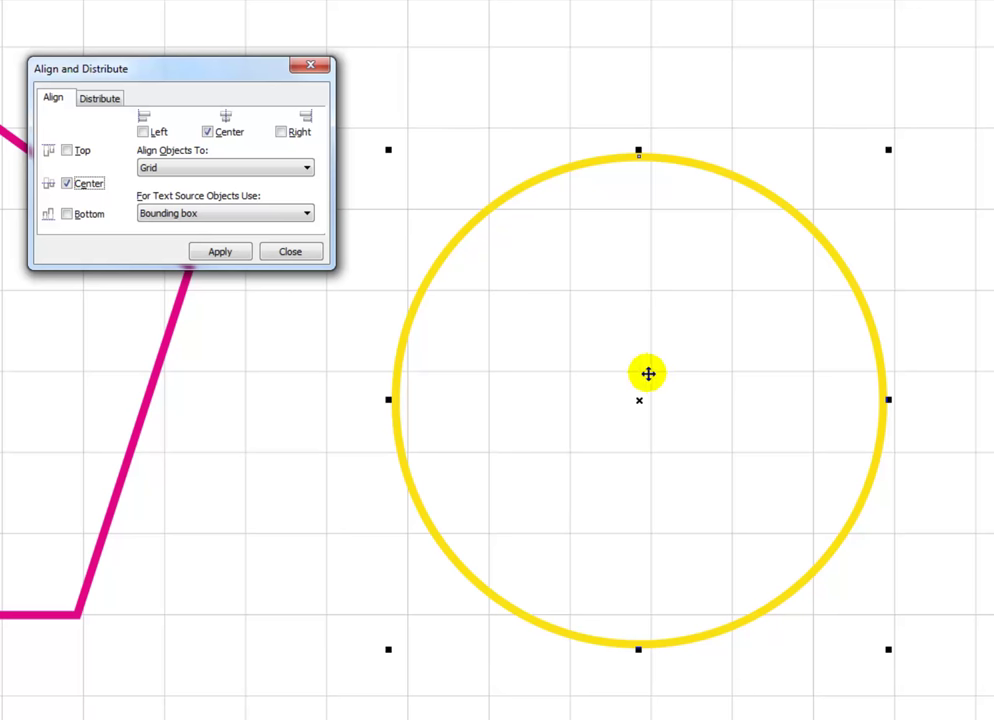
click(219, 251)
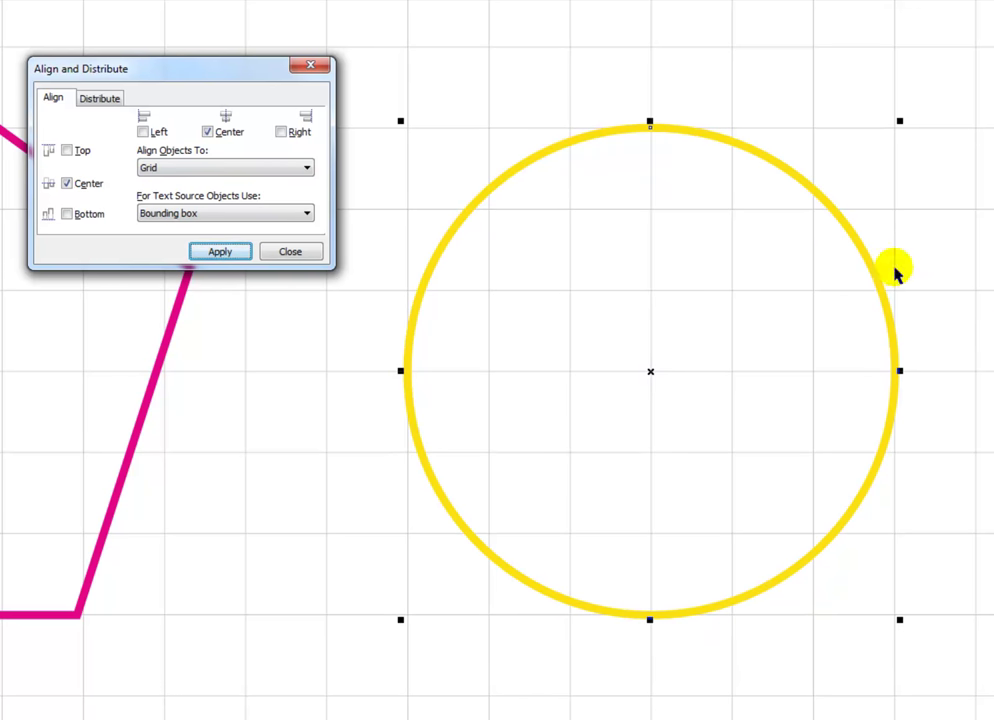
Enlarge the yellow circle slightly and realign it to the grid by center, followed by its right and bottom edges, and clear the selection.
drag(900, 121, 930, 92)
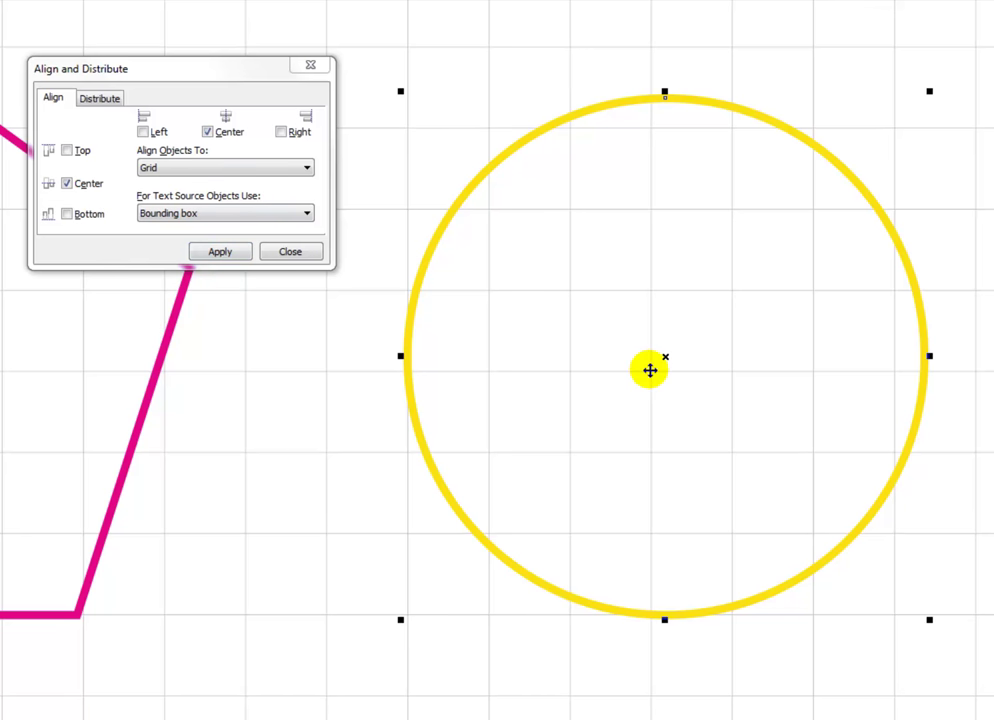
click(229, 253)
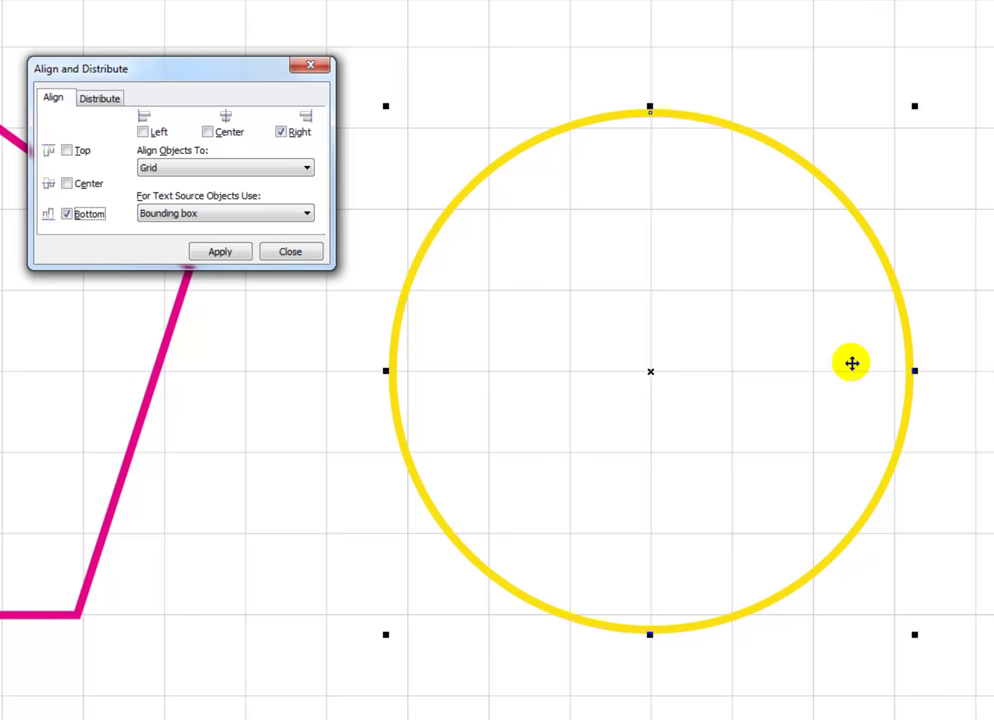
click(226, 252)
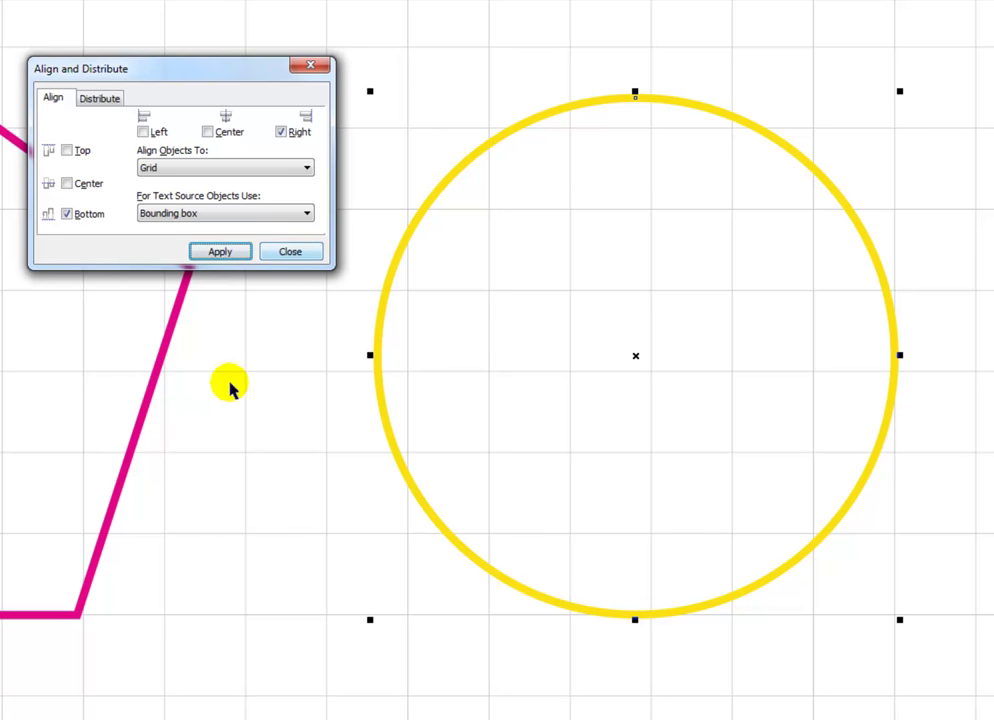
click(151, 375)
click(318, 355)
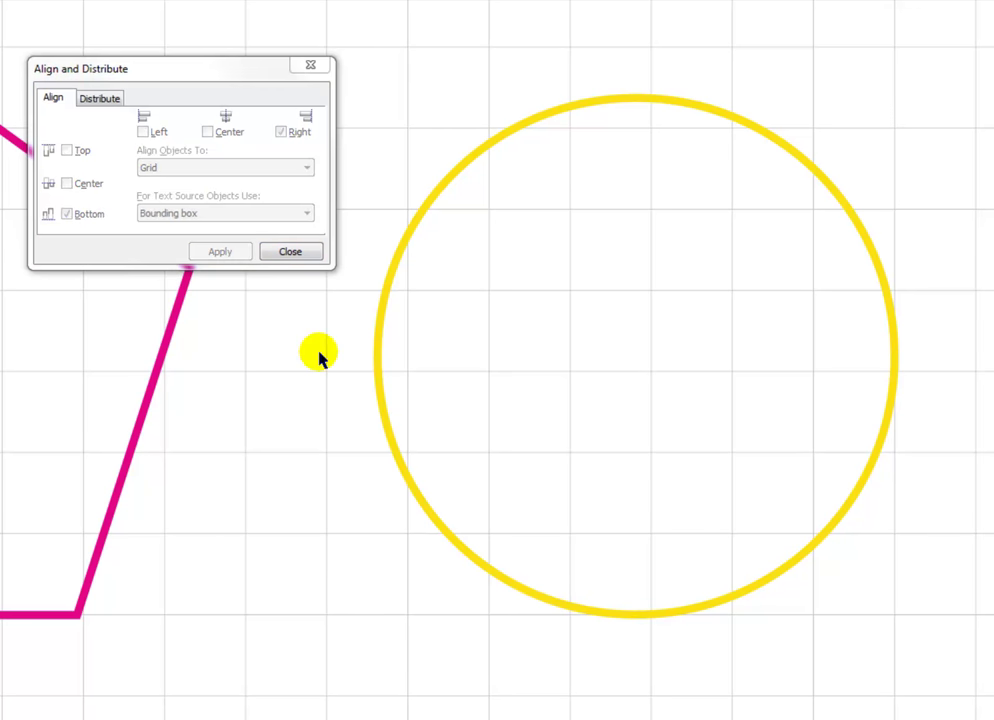
Move the Align and Distribute dialog below the shapes and hide the document grid.
scroll(318, 355, down, 5)
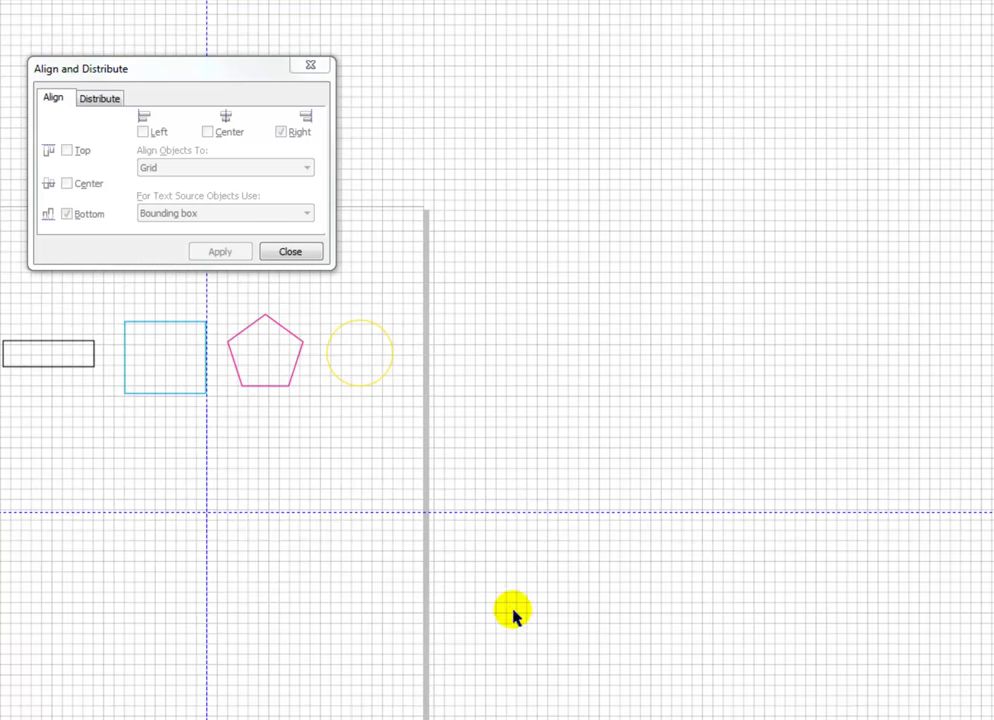
scroll(497, 400, left, 5)
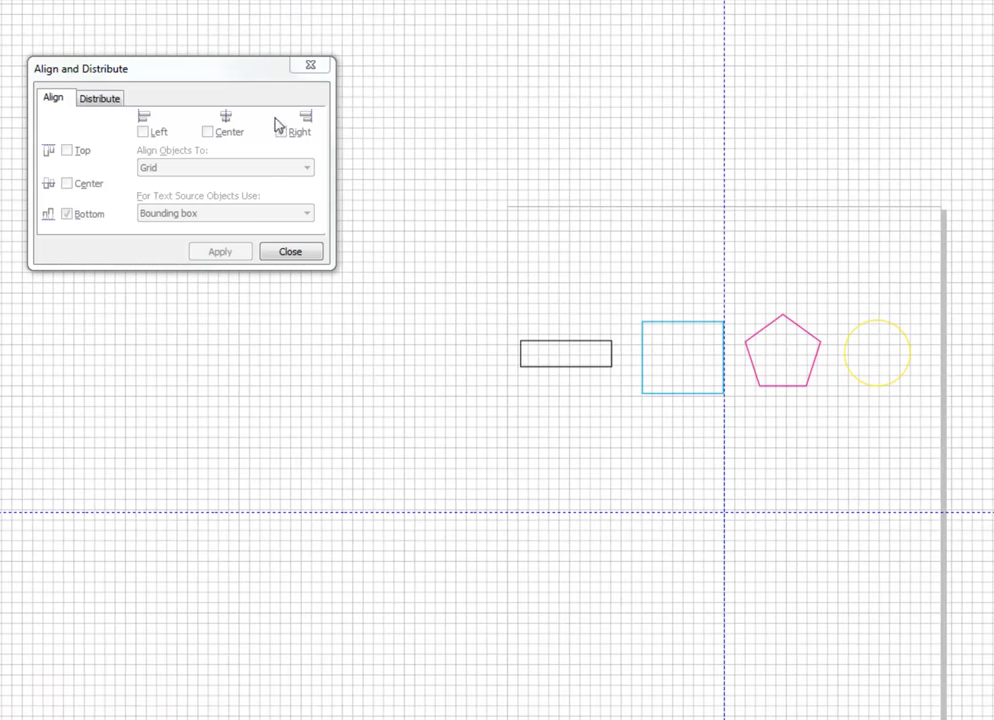
drag(211, 71, 797, 460)
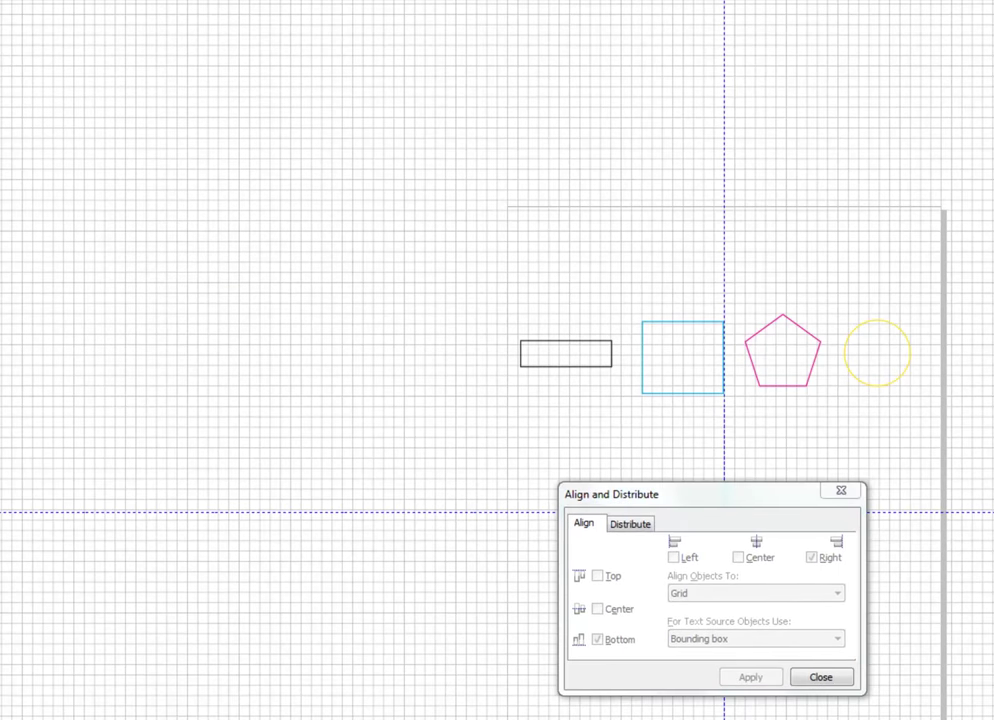
click(20, 1)
click(49, 202)
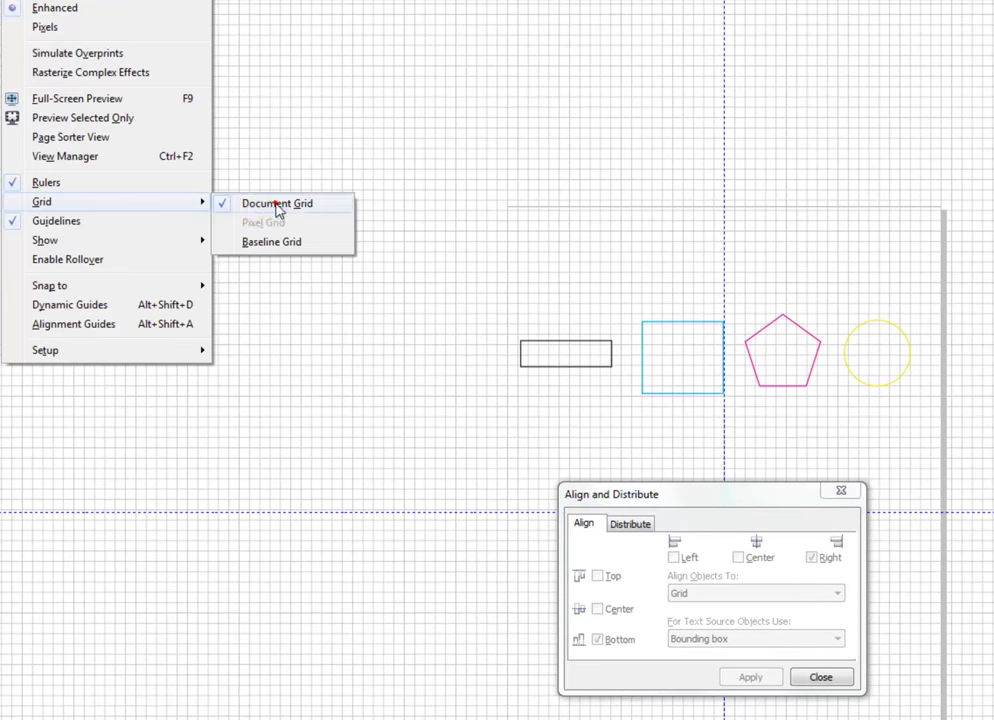
click(277, 205)
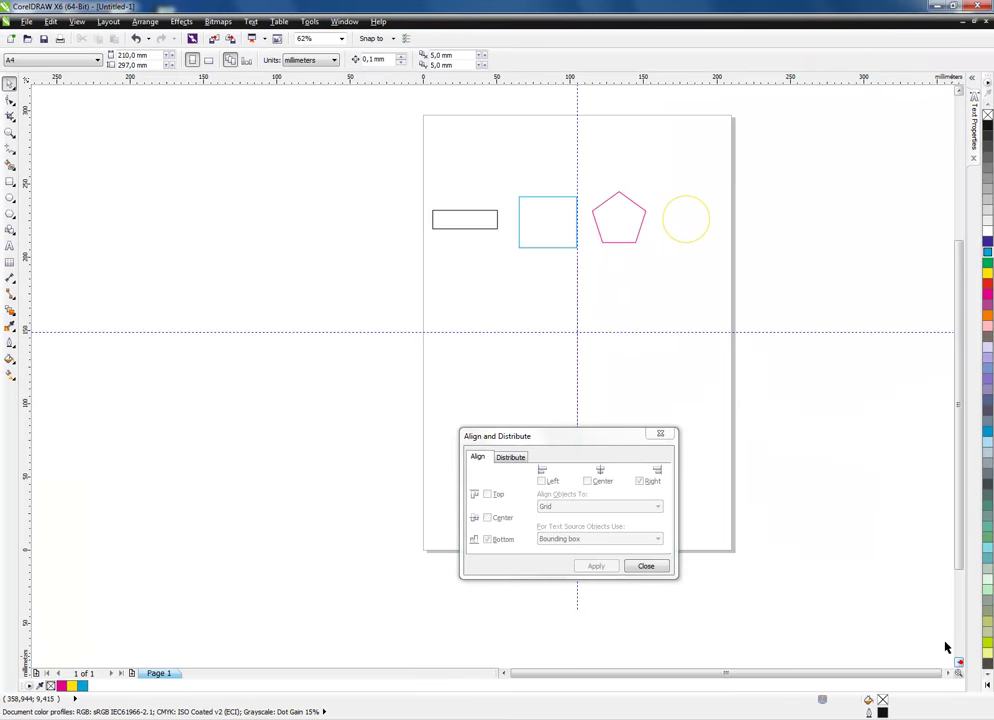
Delete the horizontal and vertical guidelines crossing at the page center, shifting the Align and Distribute dialog up the page.
drag(595, 437, 607, 399)
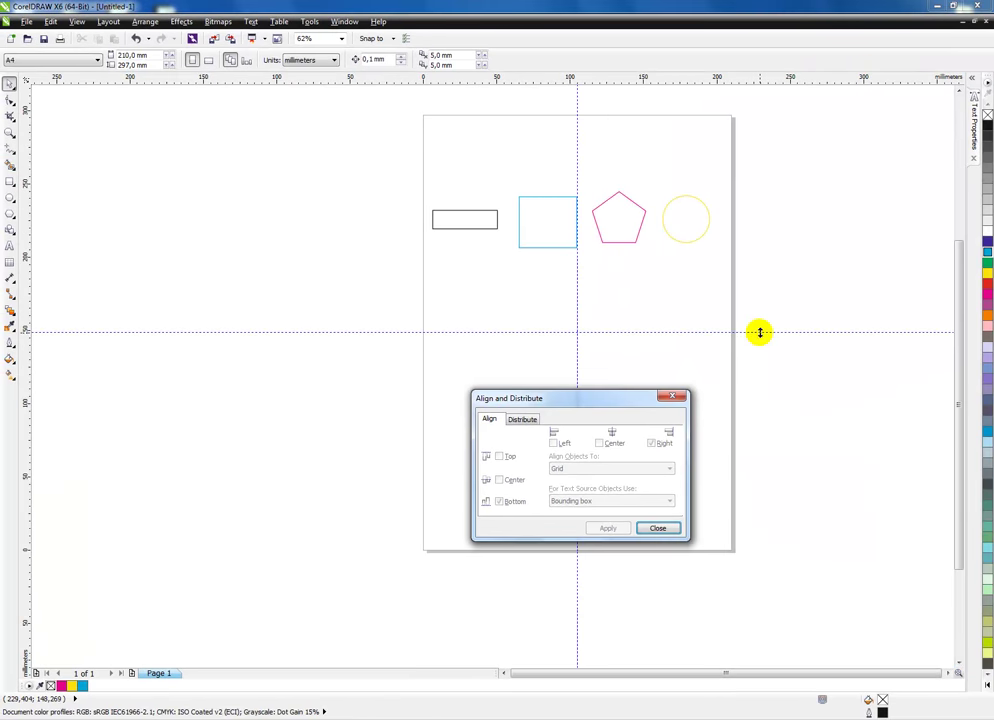
click(760, 332)
key(Delete)
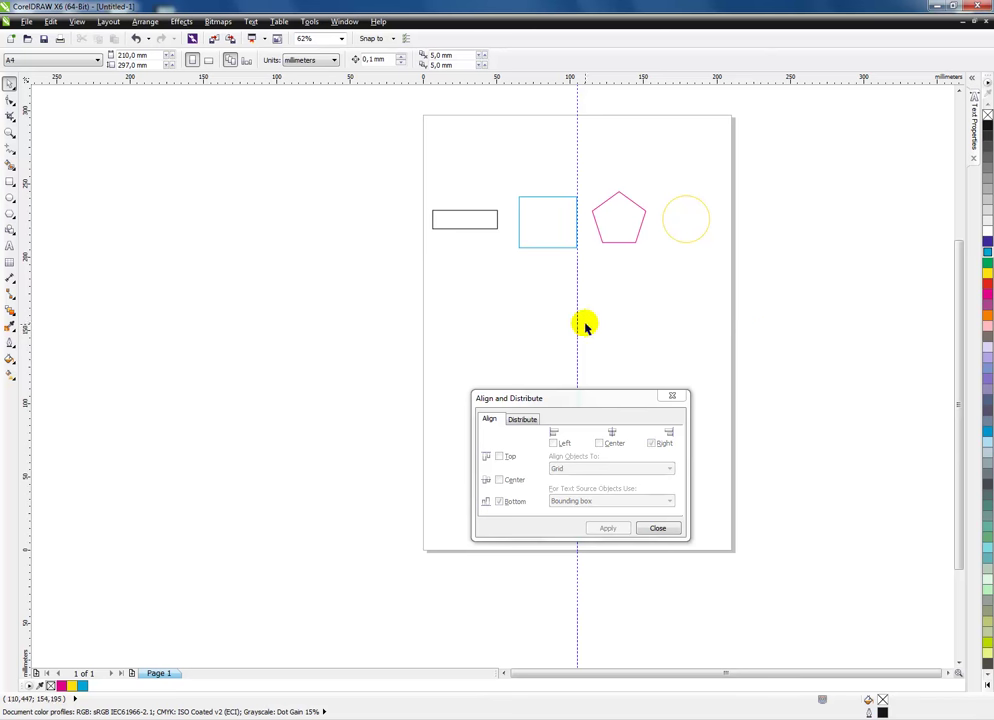
click(577, 325)
key(Delete)
drag(637, 399, 640, 316)
click(775, 327)
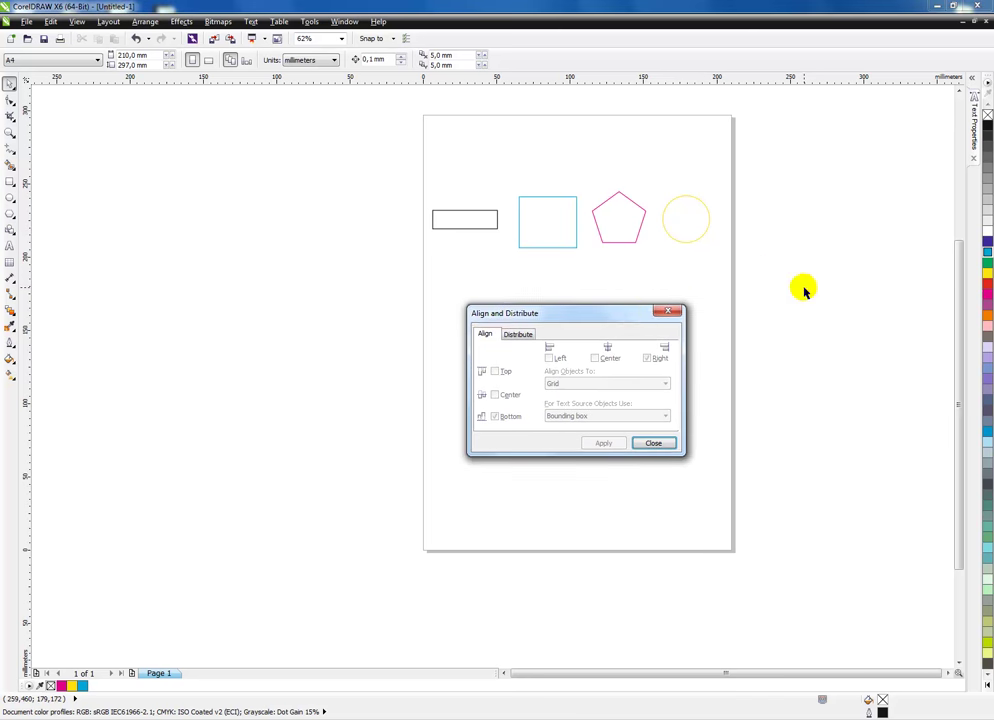
Align the yellow circle by its horizontal and vertical center to a specified point at the blue square's lower-right corner.
key(z)
drag(413, 178, 794, 501)
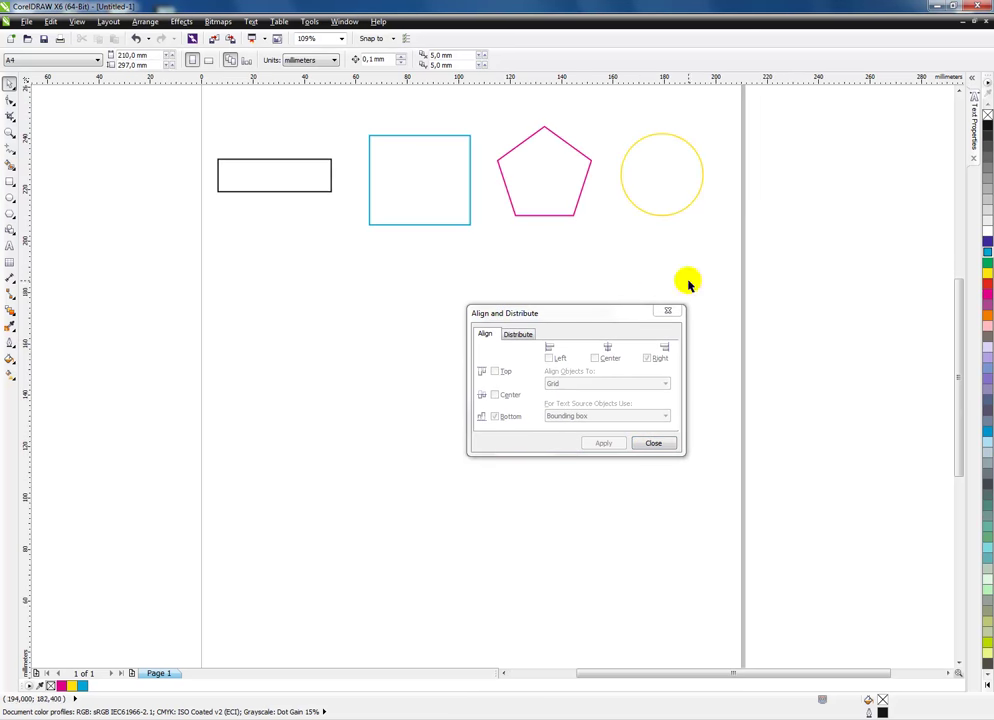
drag(610, 314, 516, 330)
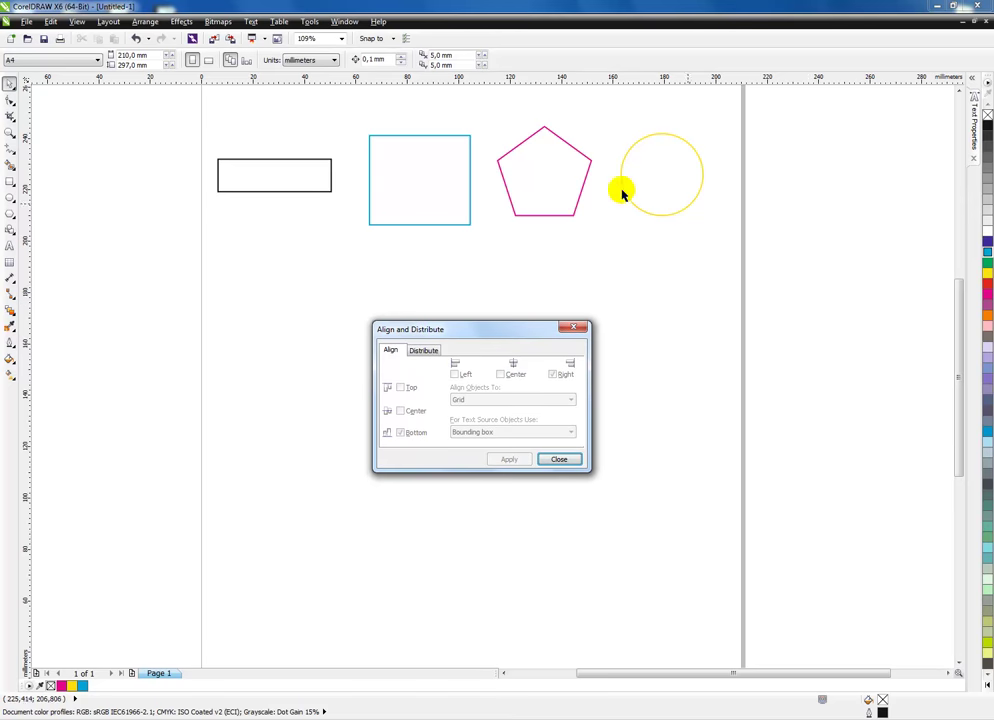
click(665, 192)
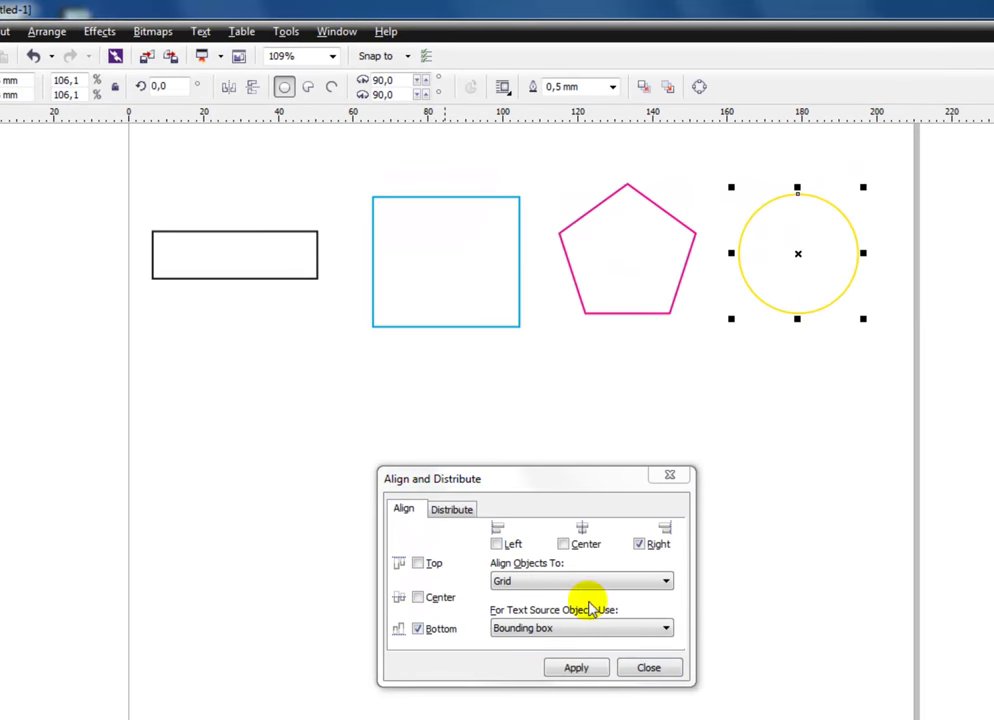
click(665, 581)
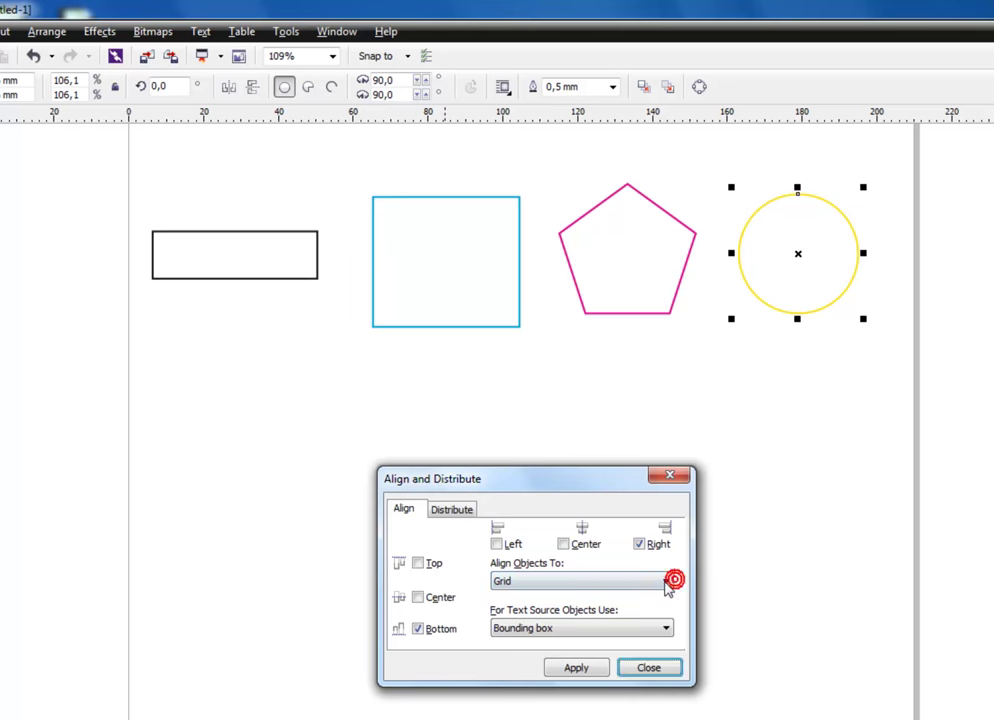
click(544, 645)
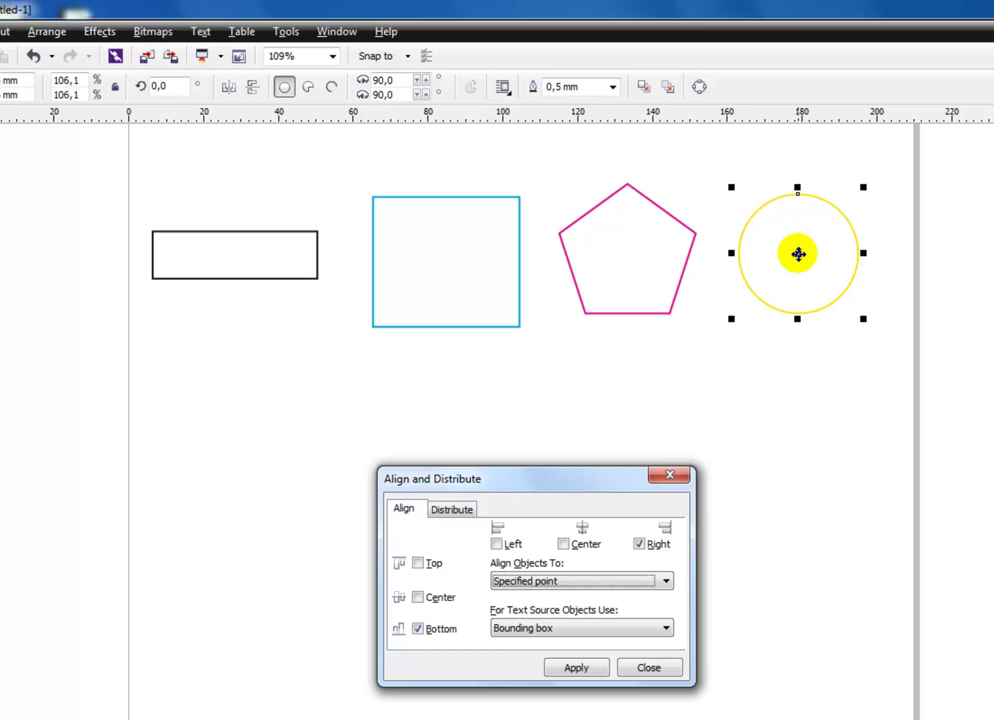
click(564, 545)
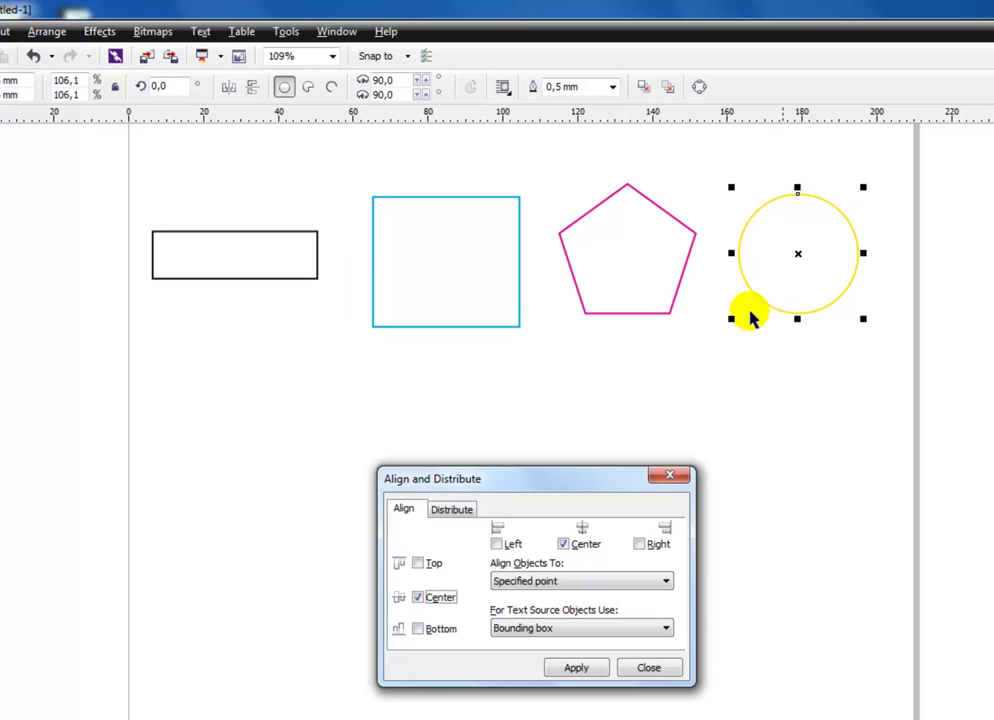
click(582, 668)
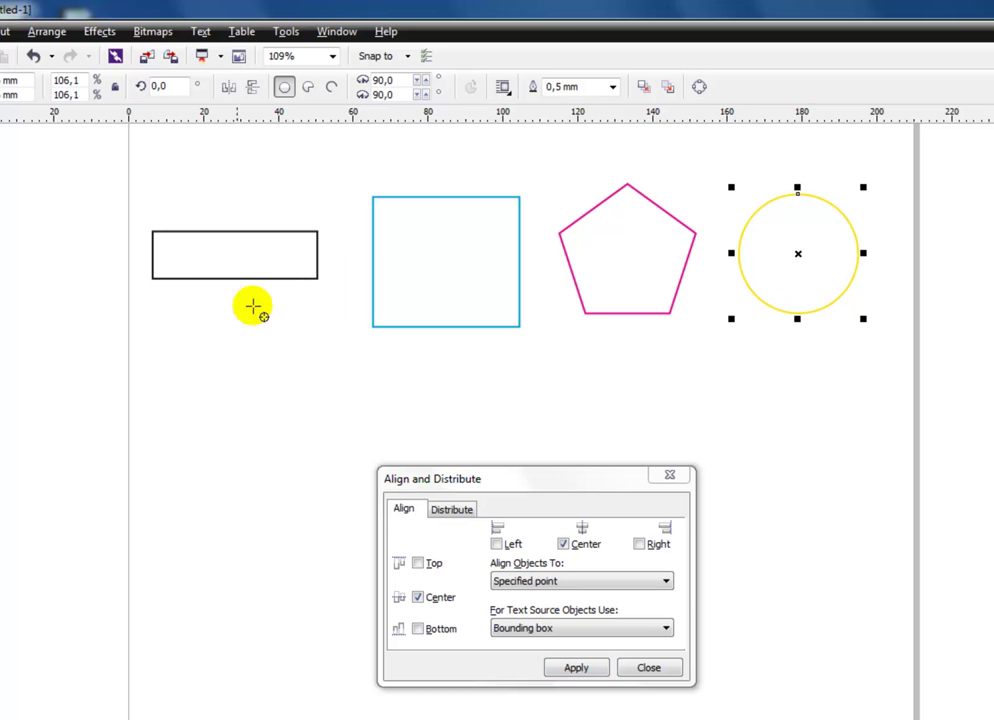
click(518, 326)
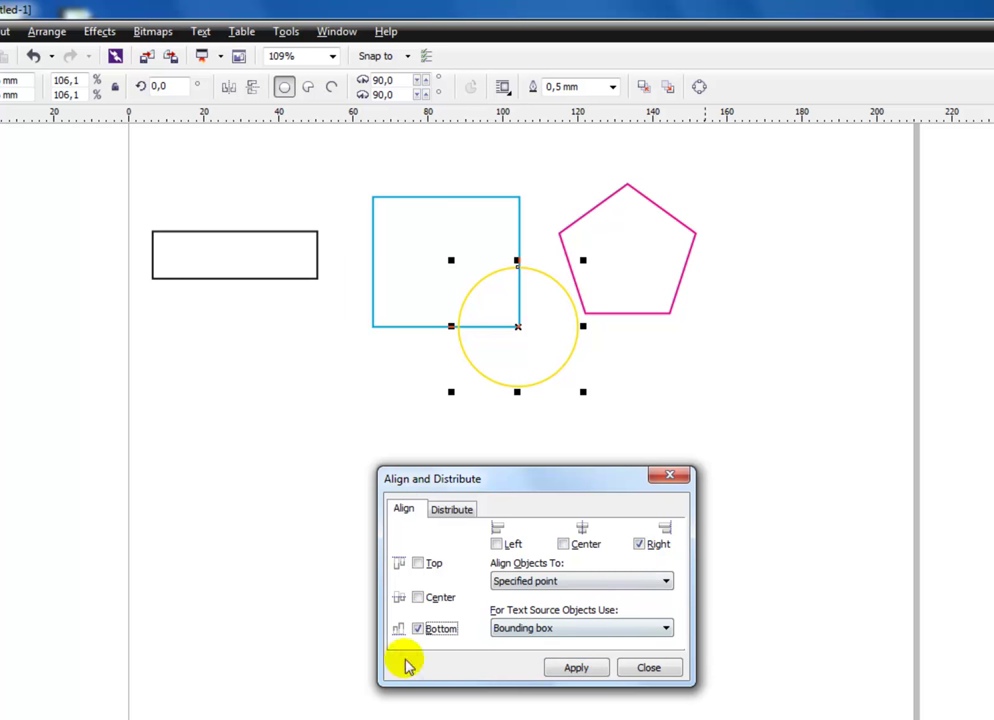
Align the yellow circle's right and bottom edges to a specified point at the blue square's lower-left corner, and clear the selection.
click(574, 668)
click(370, 333)
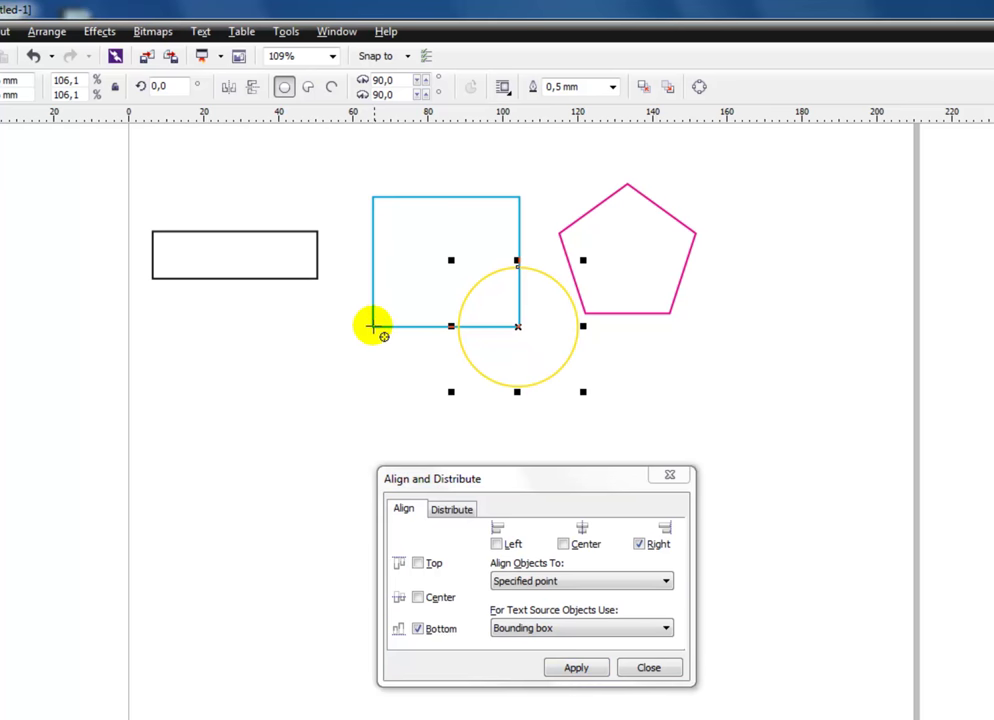
click(372, 329)
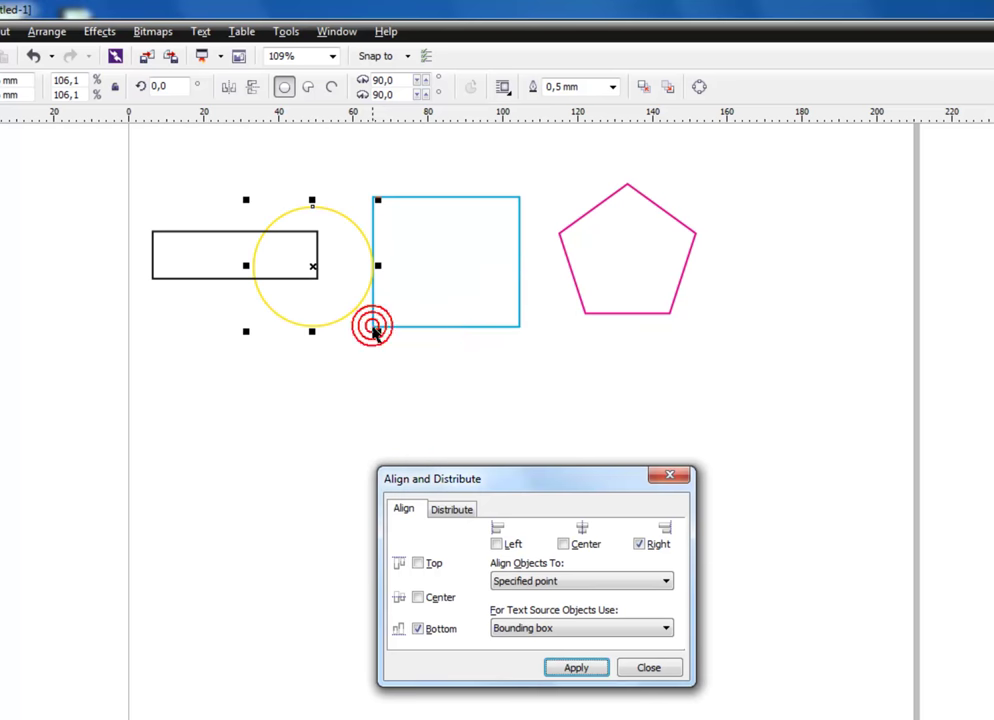
click(713, 408)
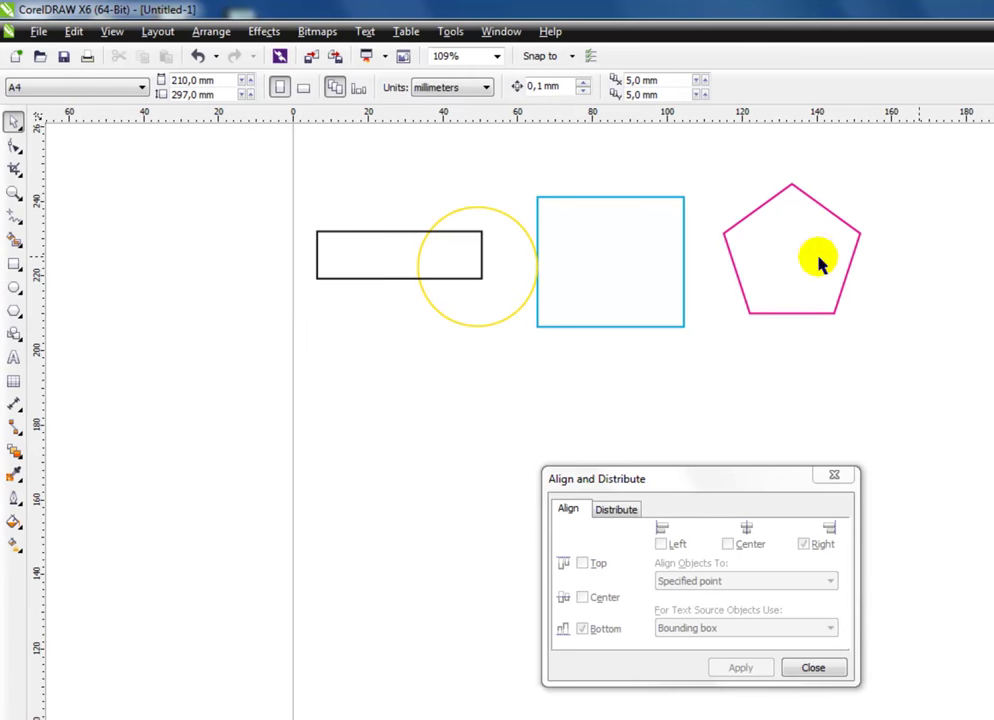
Turn on snapping to objects.
click(112, 32)
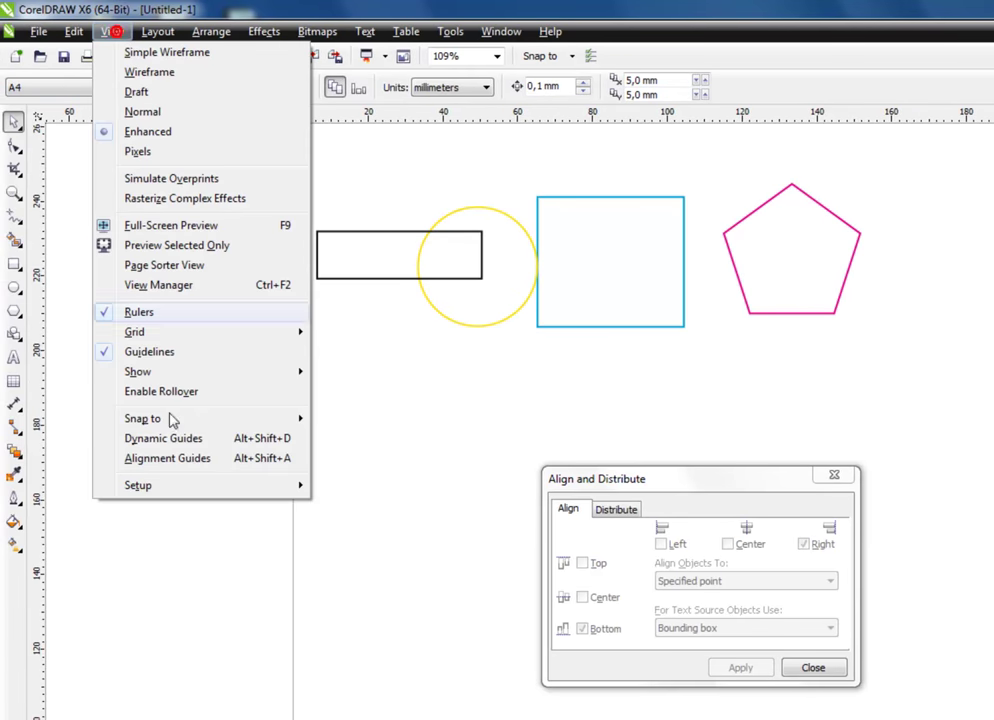
mouse_move(160, 420)
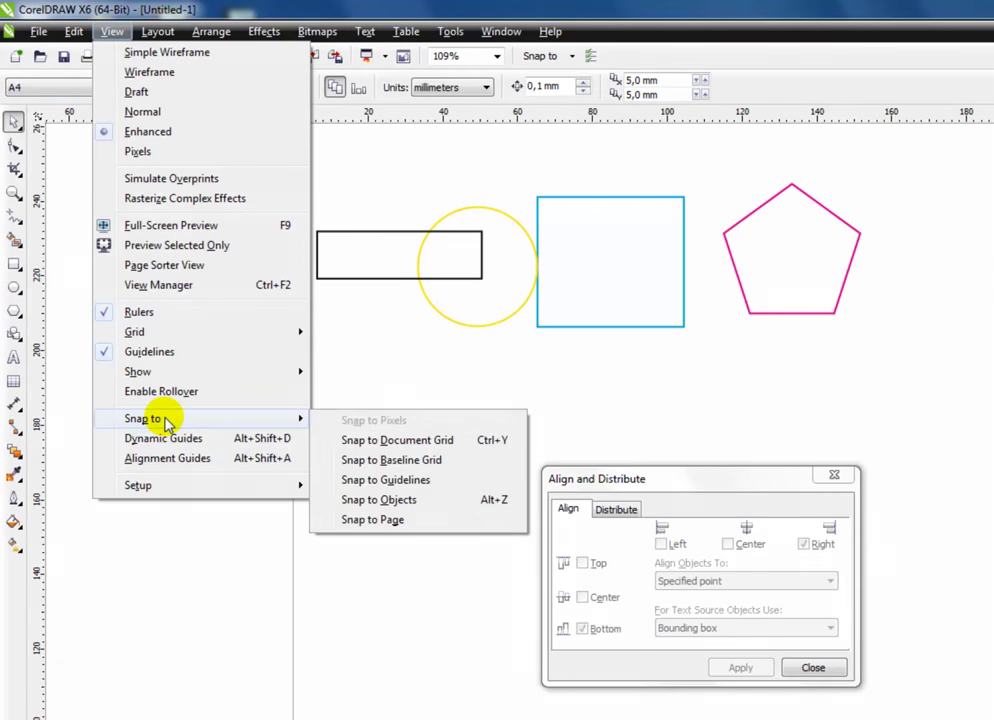
click(385, 500)
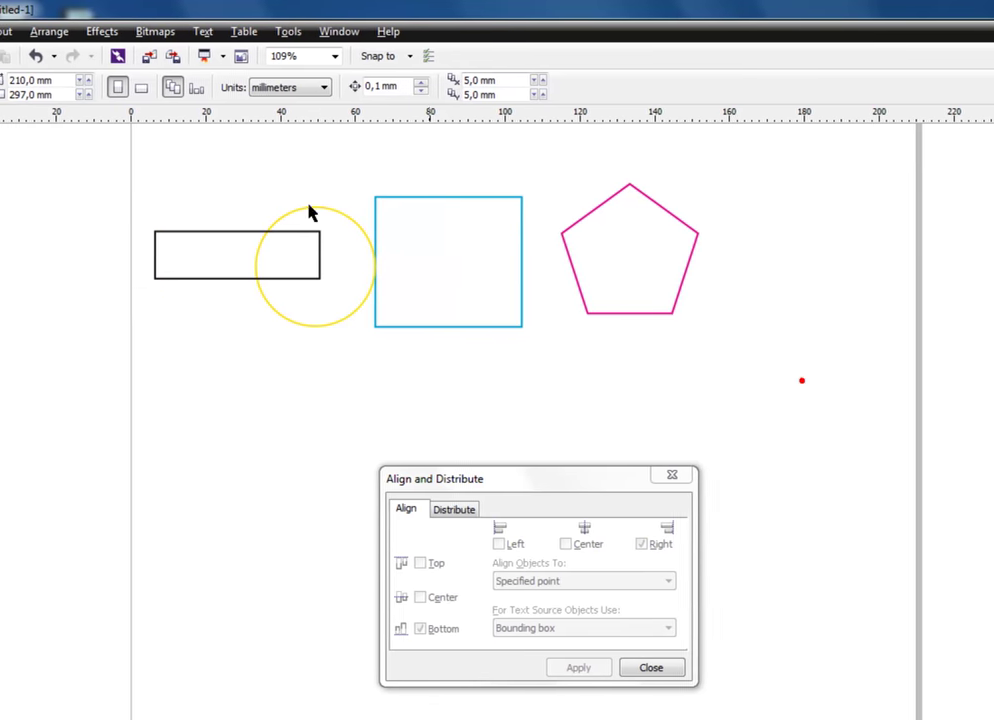
Align the yellow circle's left and top edges to a specified point at the pentagon's top vertex.
click(442, 268)
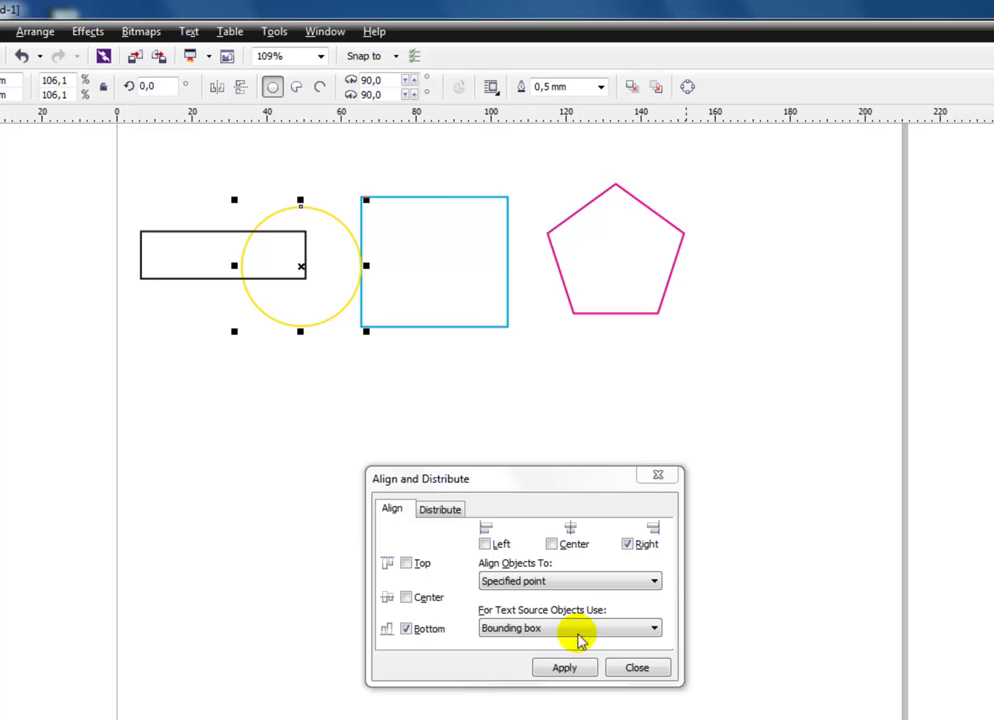
click(486, 545)
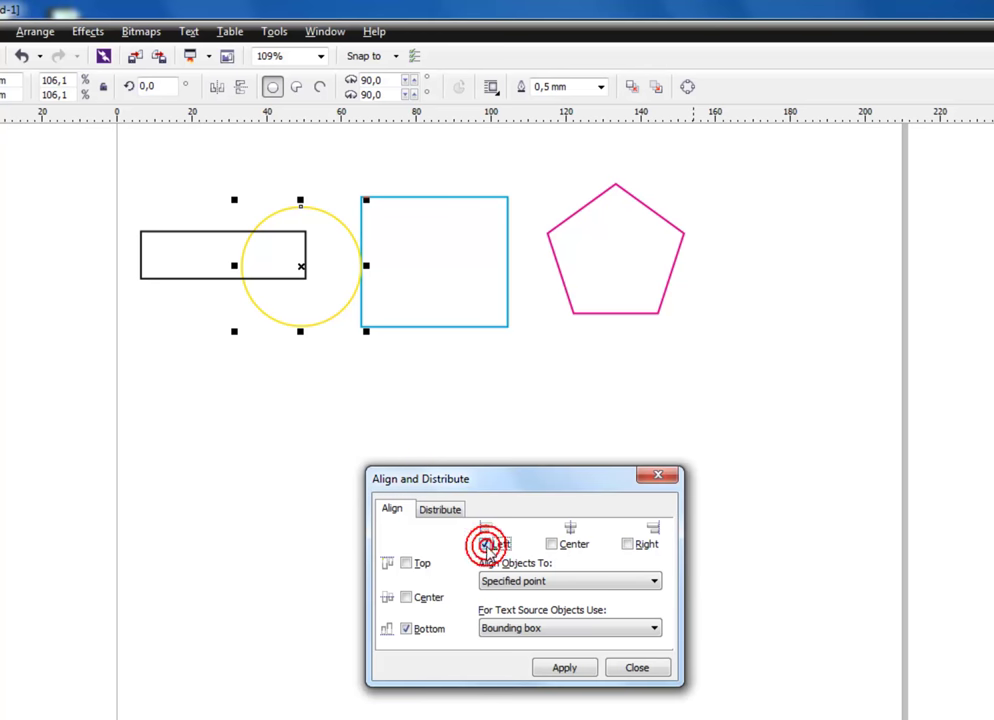
click(567, 669)
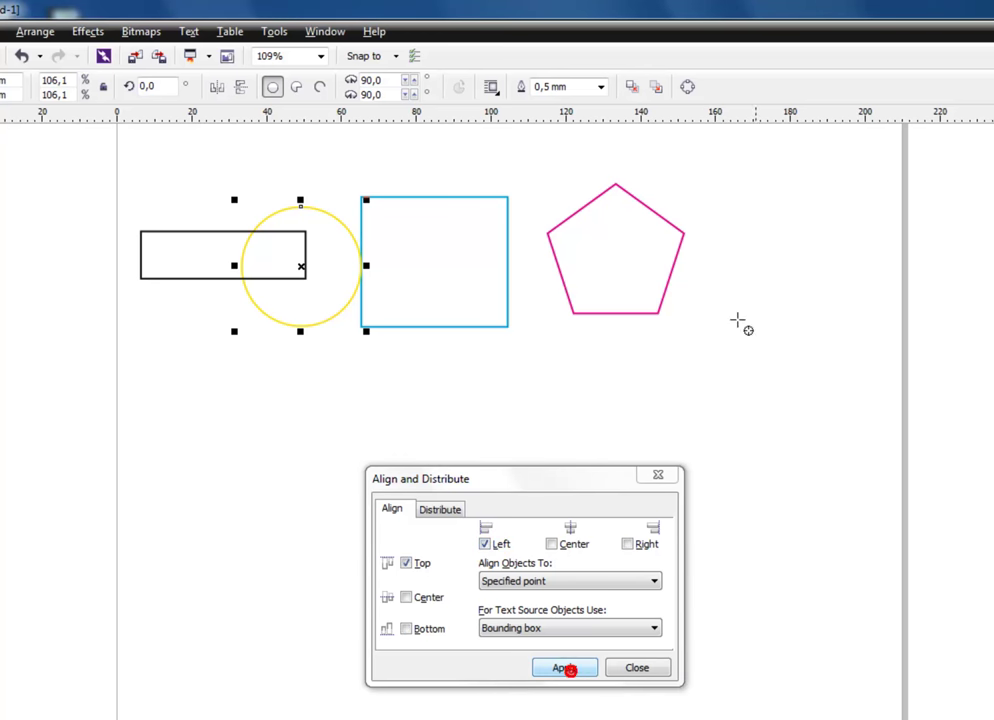
click(615, 184)
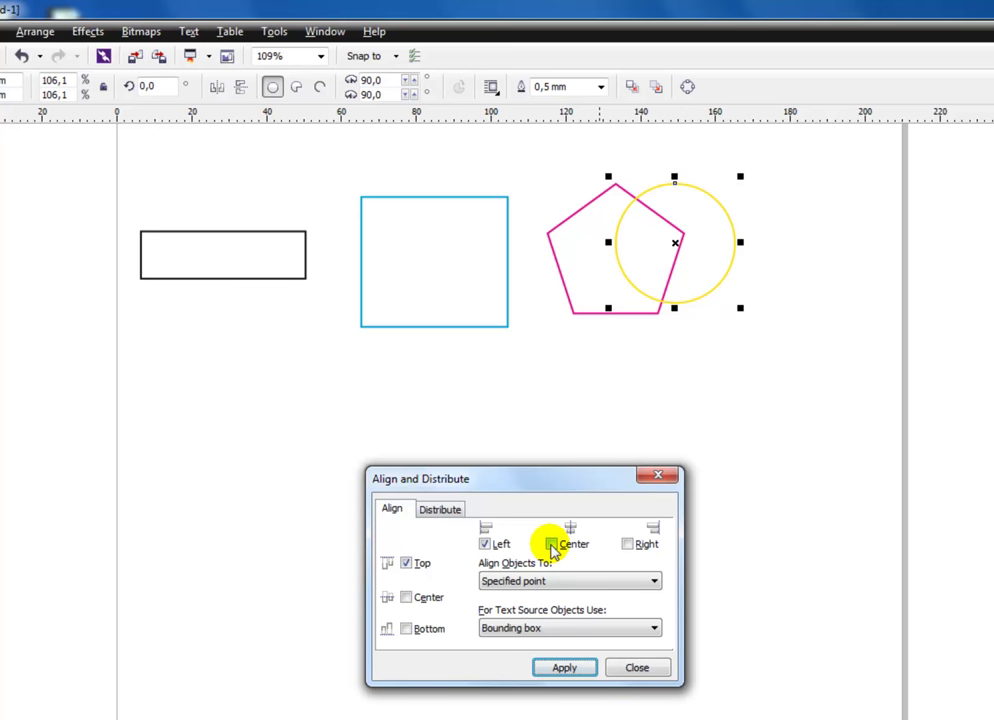
Align the yellow circle's horizontal center and top edge to a specified point at the pentagon's top vertex, and clear the selection.
click(565, 668)
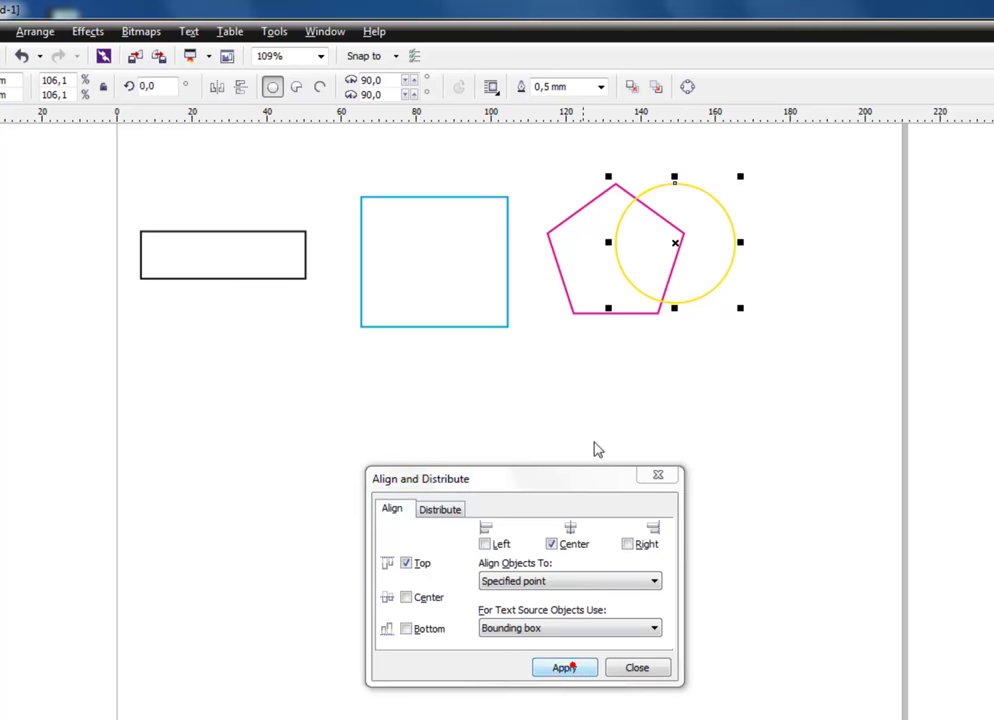
click(613, 184)
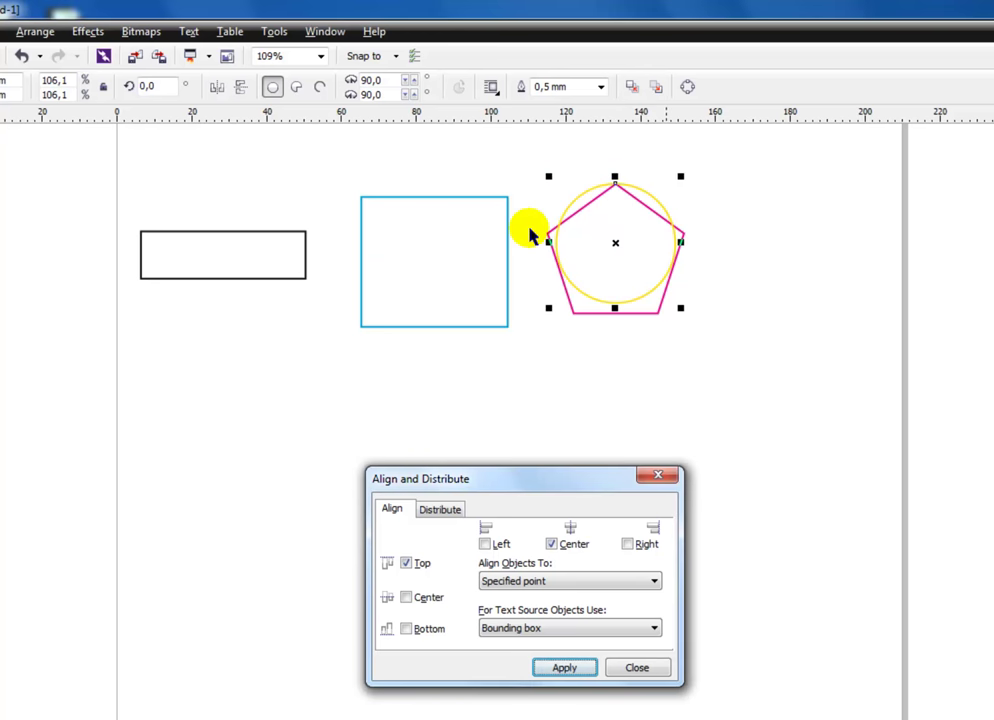
click(803, 396)
Move the yellow circle out of the pentagon to the empty area on its right and deselect it.
click(622, 259)
drag(615, 245, 780, 263)
key(Escape)
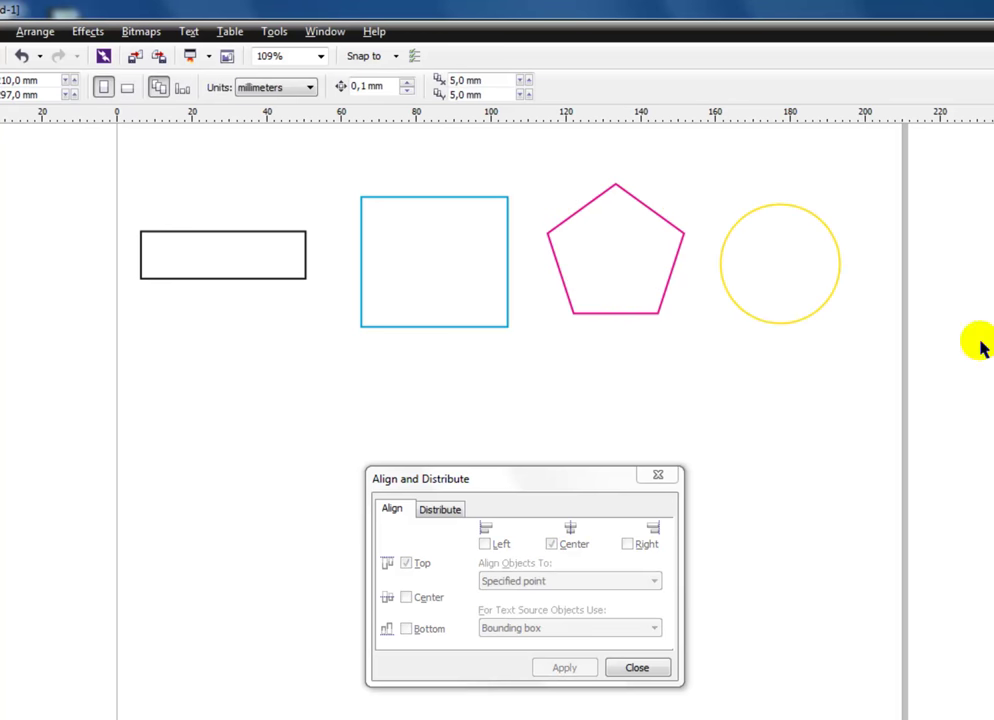
Try placing the yellow circle by hand in the blue square's lower-right corner, and move it back out beyond the pentagon.
click(815, 258)
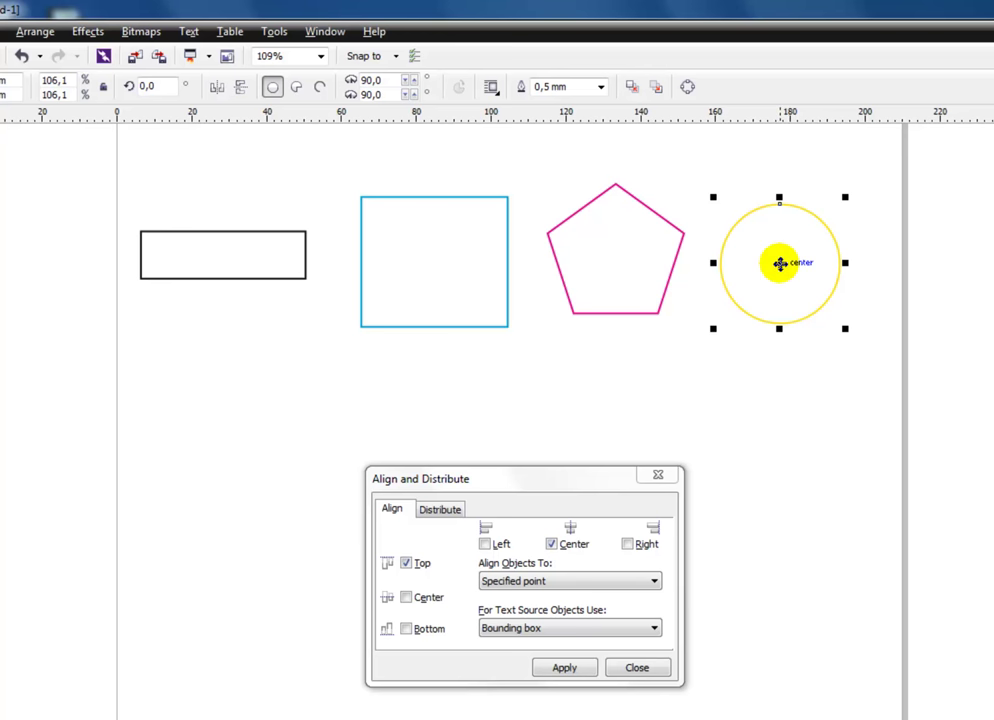
drag(779, 263, 446, 268)
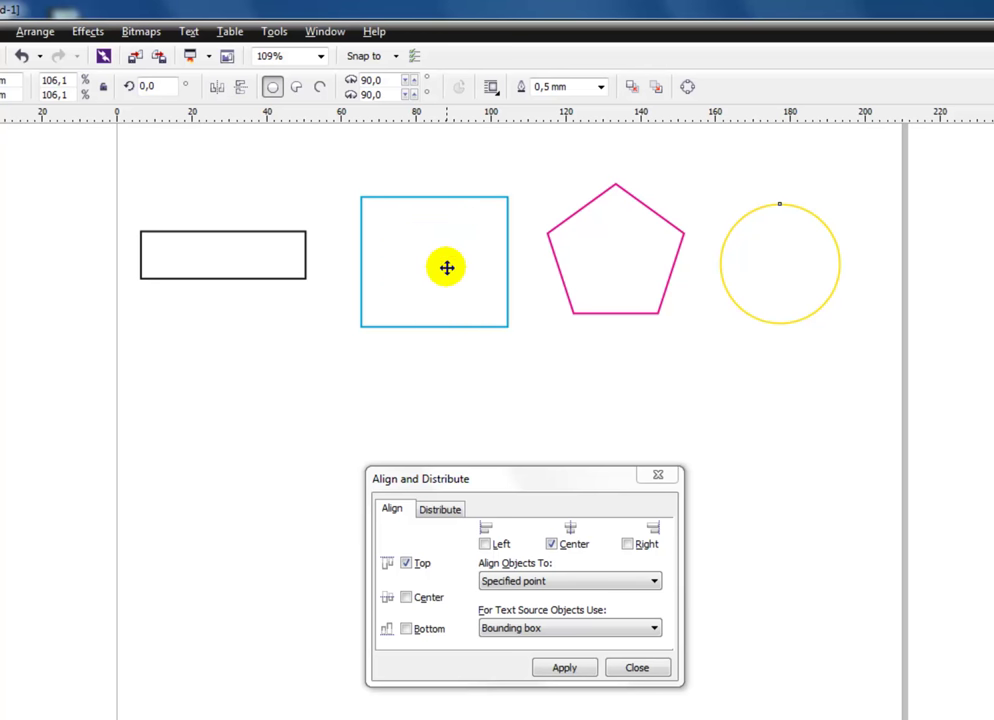
drag(446, 268, 447, 267)
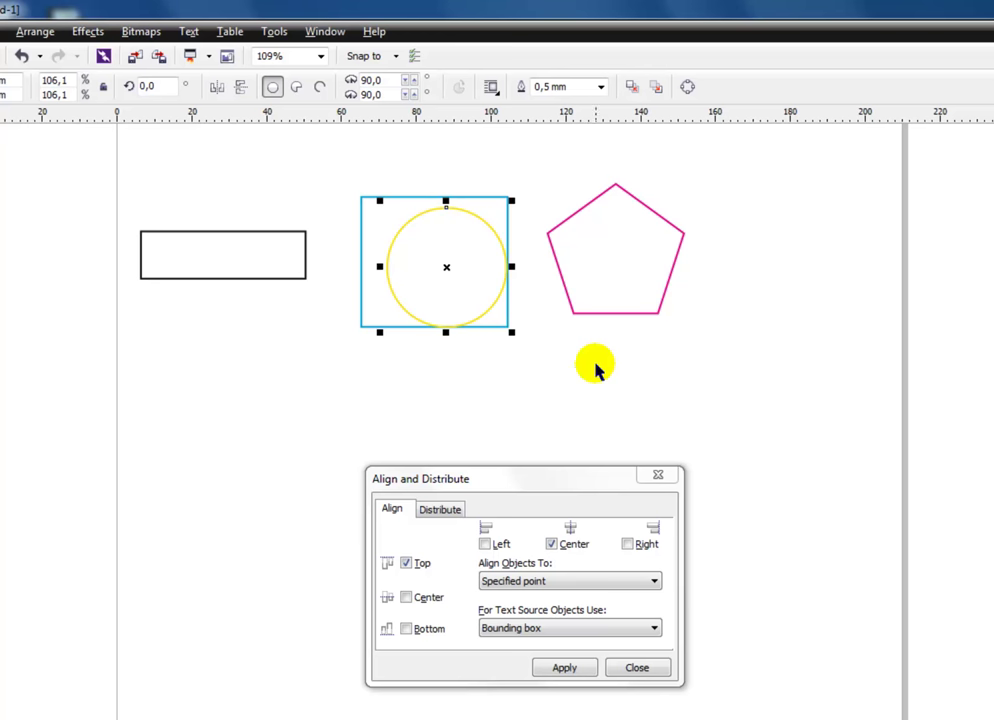
drag(446, 267, 800, 339)
click(806, 496)
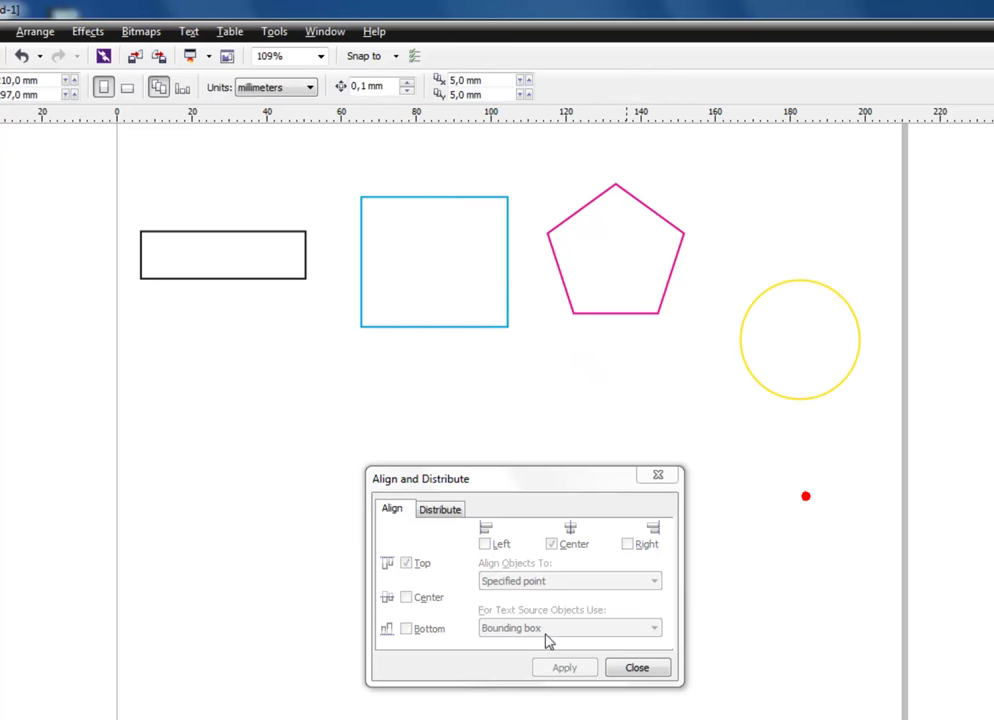
Align the yellow circle's right and bottom edges to a specified point at the blue square's lower-right corner, and clear the selection.
click(785, 367)
click(626, 544)
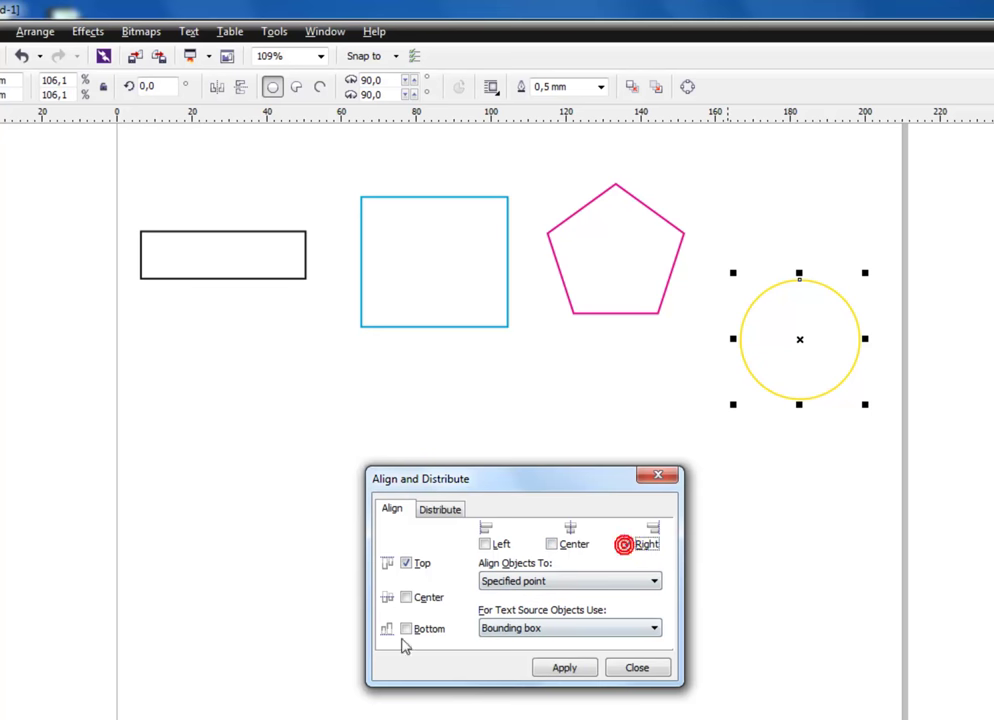
click(574, 670)
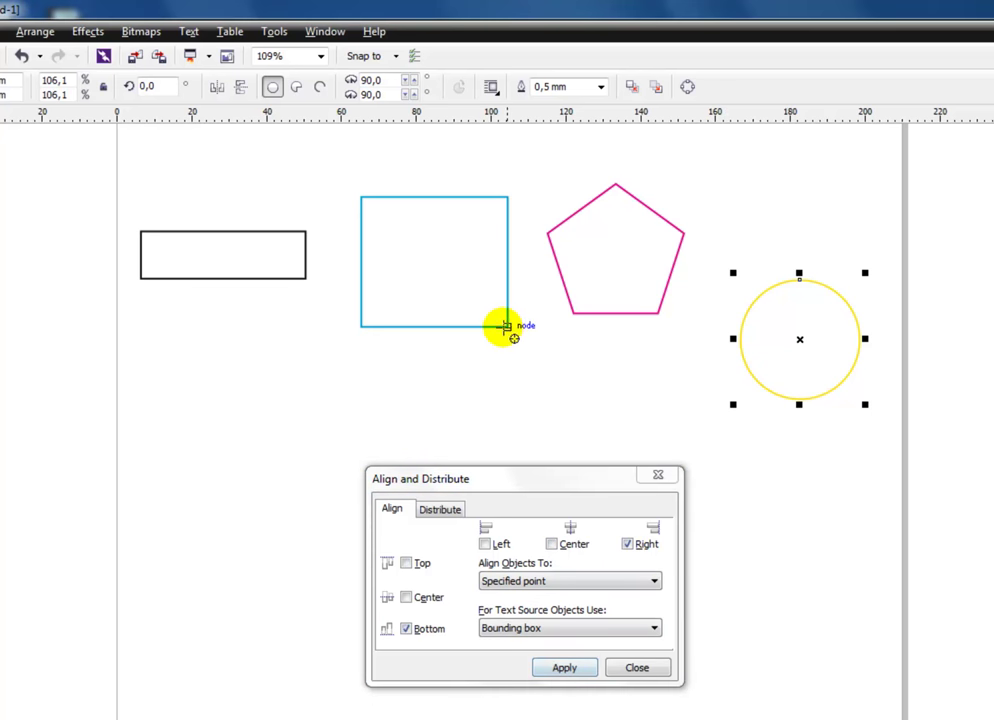
click(506, 326)
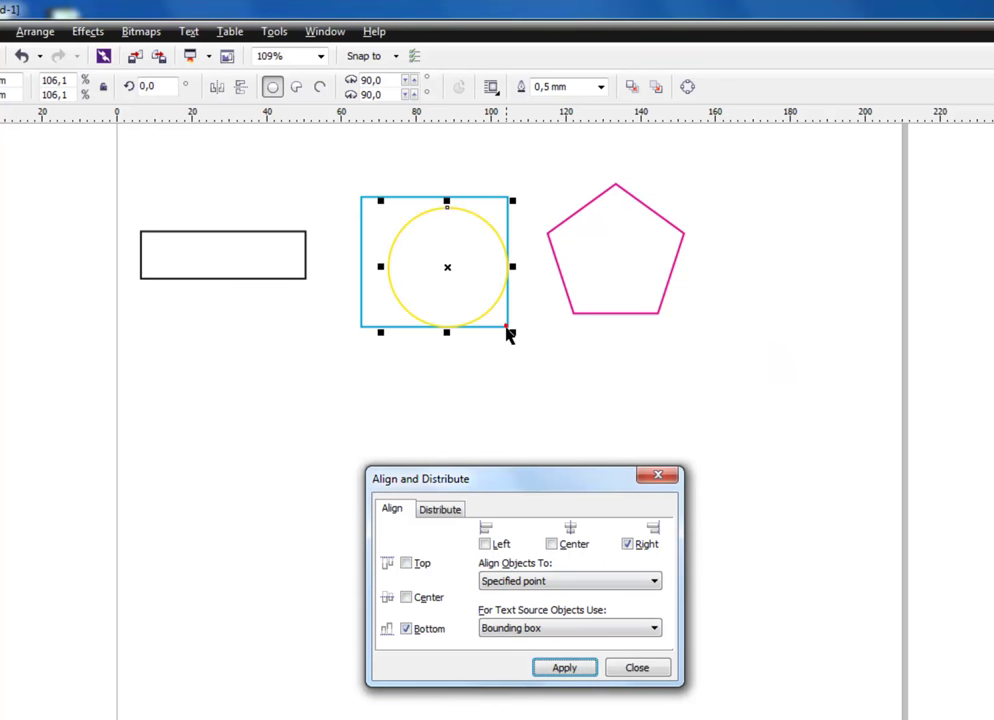
click(622, 374)
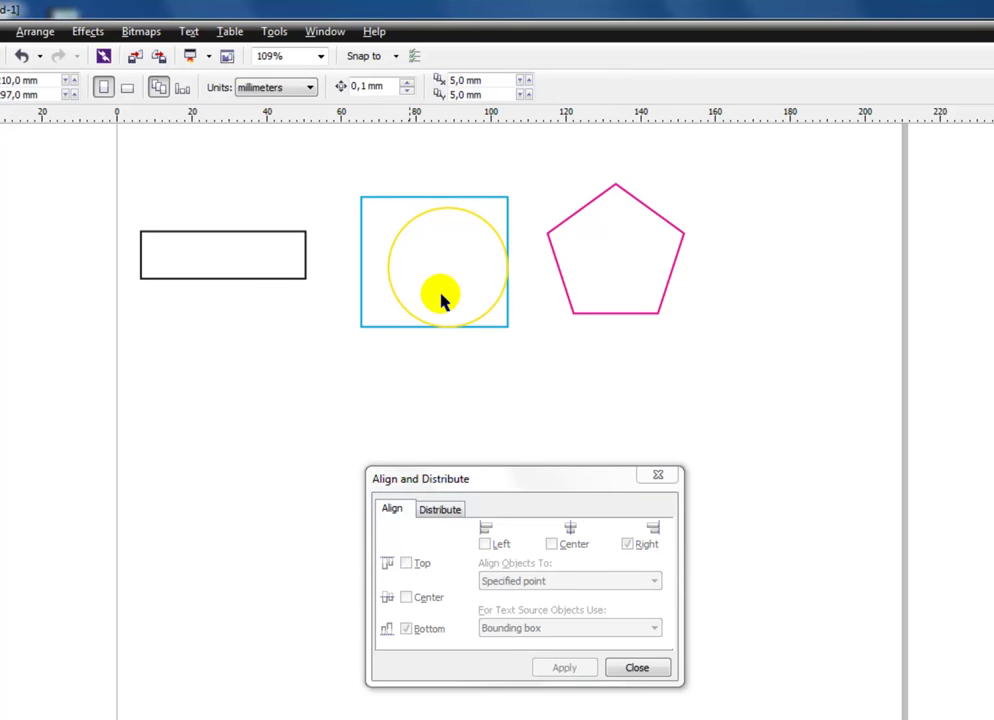
Move the yellow circle out of the blue square to the right of the pentagon and deselect it.
click(450, 262)
drag(450, 262, 781, 260)
click(783, 428)
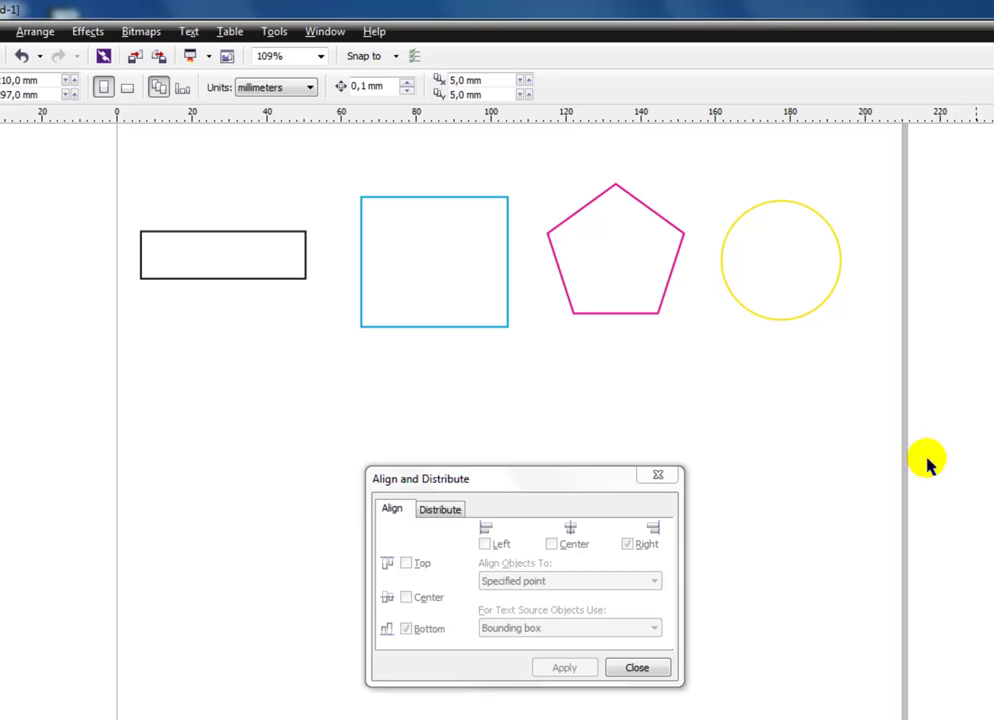
Select all four shapes and show the Distribute options, with the Align and Distribute dialog moved lower on the page.
drag(517, 484, 508, 446)
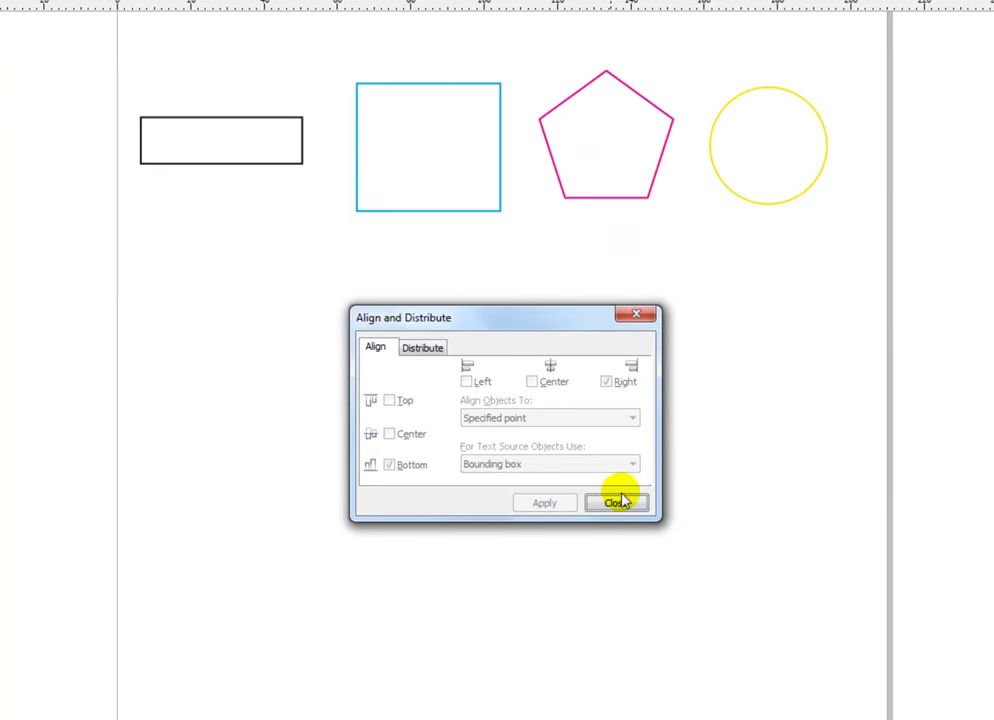
drag(566, 322, 554, 549)
click(756, 312)
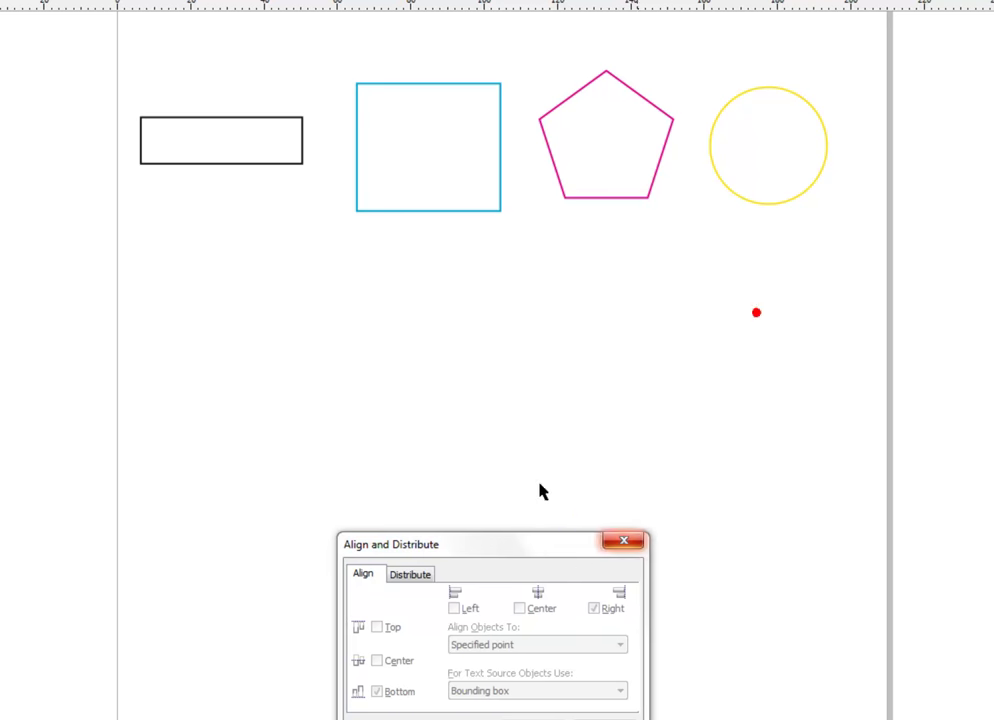
drag(980, 348, 107, 58)
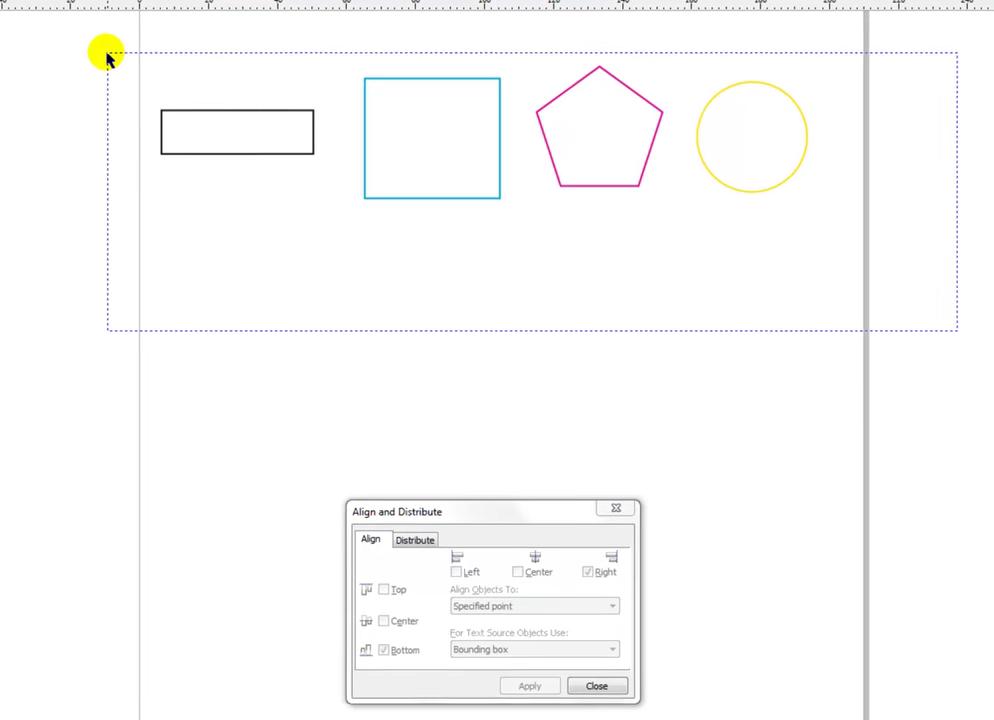
click(417, 535)
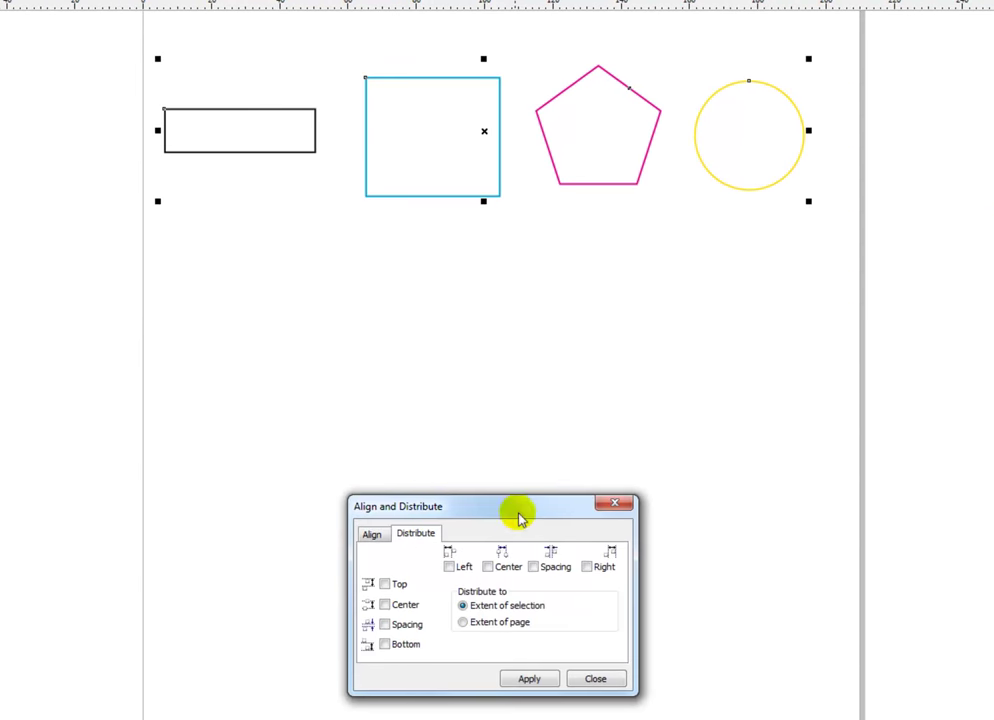
drag(520, 517, 523, 484)
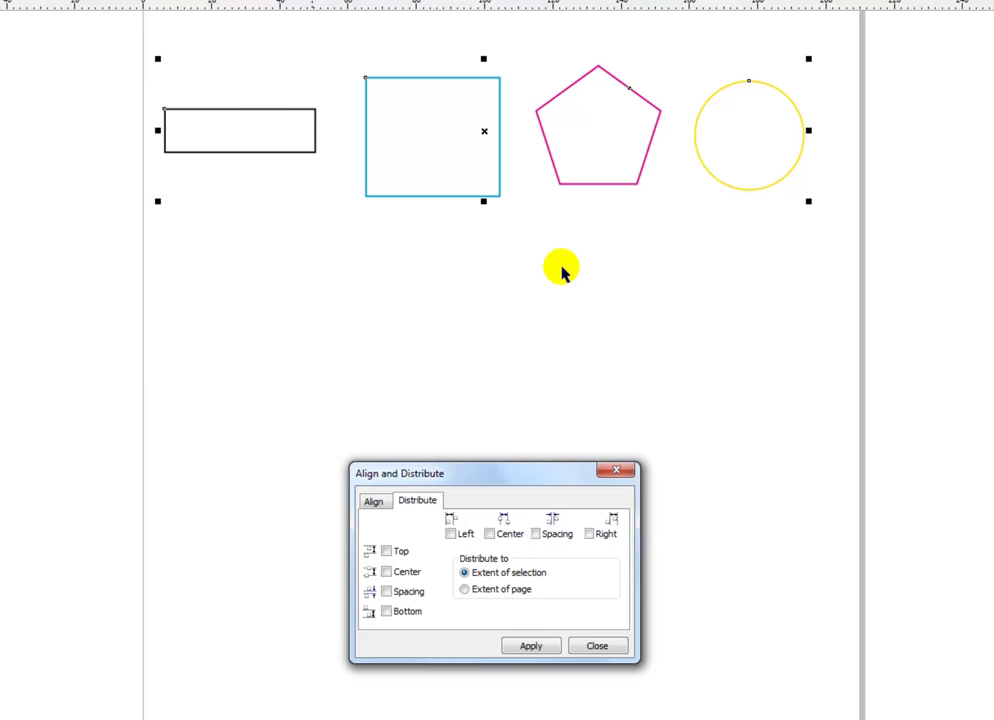
Arrange the shapes unevenly by moving the blue square closer to the rectangle, the circle lower and the pentagon higher.
click(721, 351)
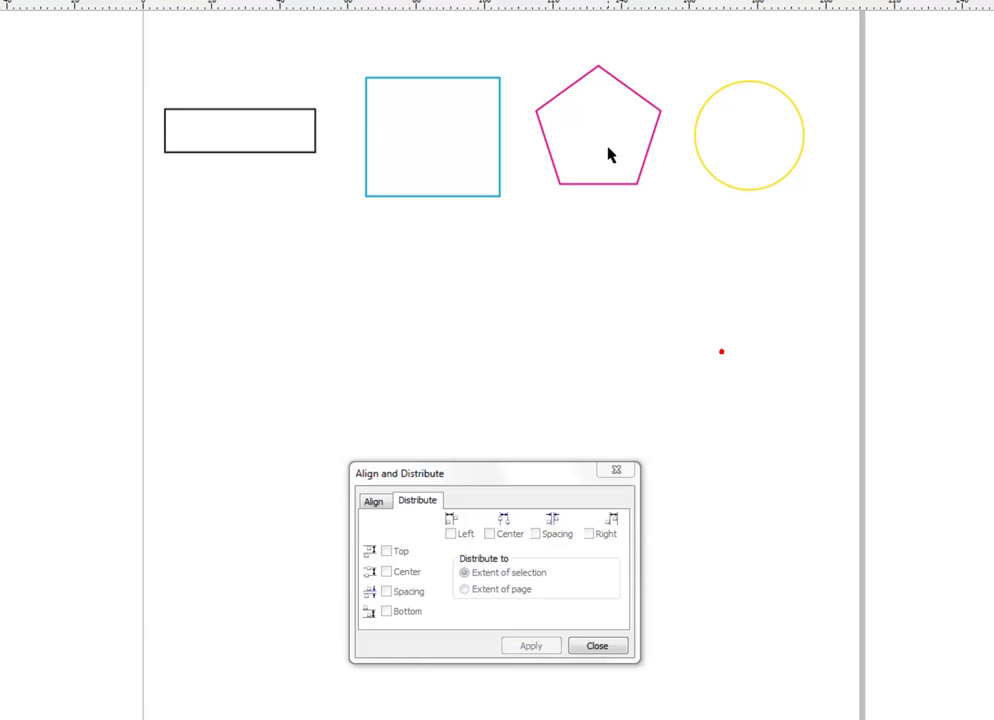
drag(613, 129, 615, 124)
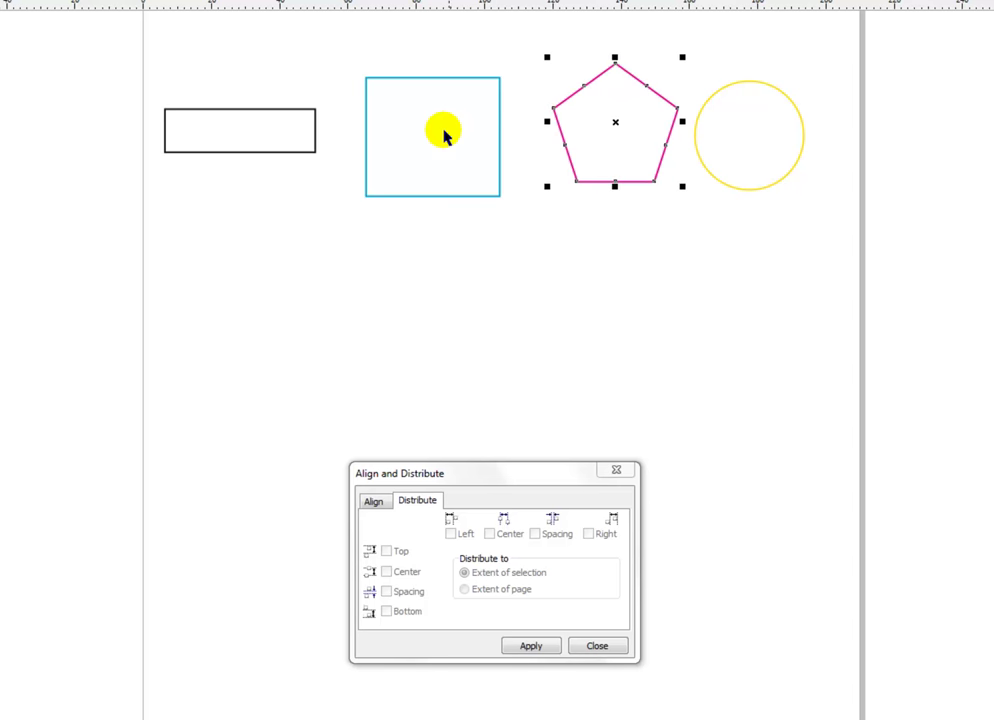
drag(445, 137, 411, 131)
click(657, 324)
drag(750, 140, 747, 224)
drag(620, 162, 588, 129)
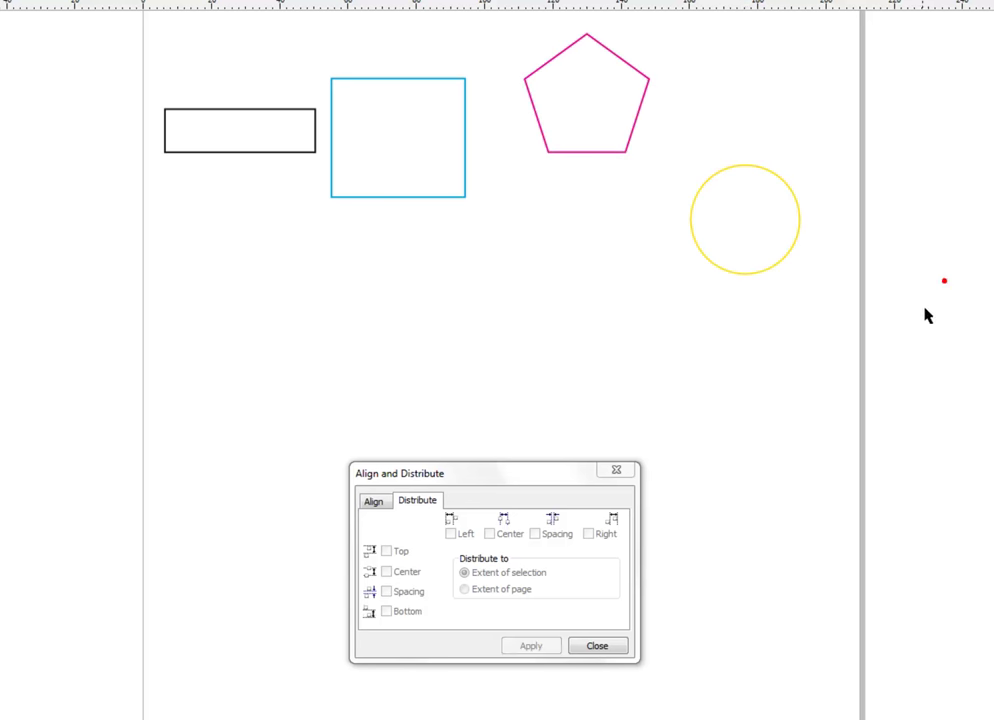
Select all four shapes and try to distribute them by their right edges within the extent of selection.
drag(988, 360, 138, 28)
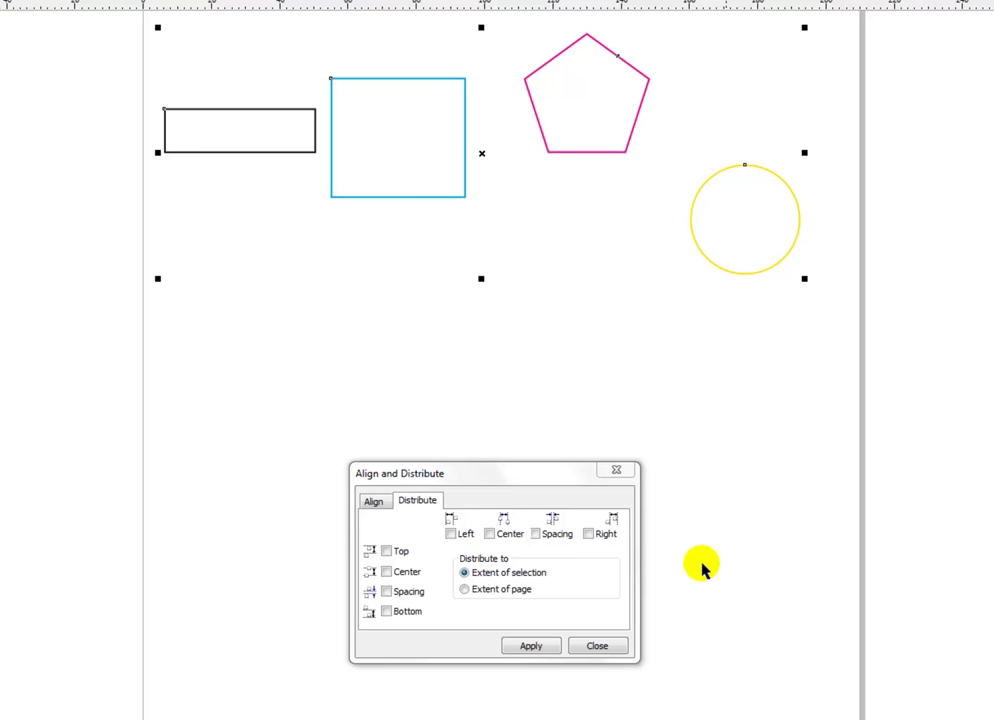
click(589, 534)
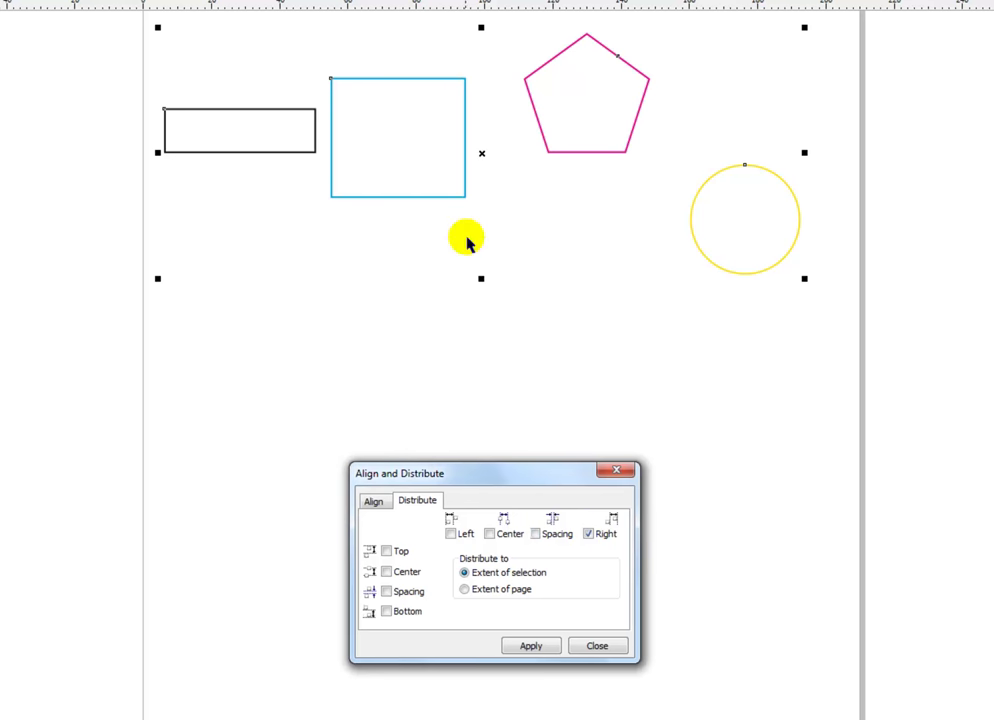
click(538, 648)
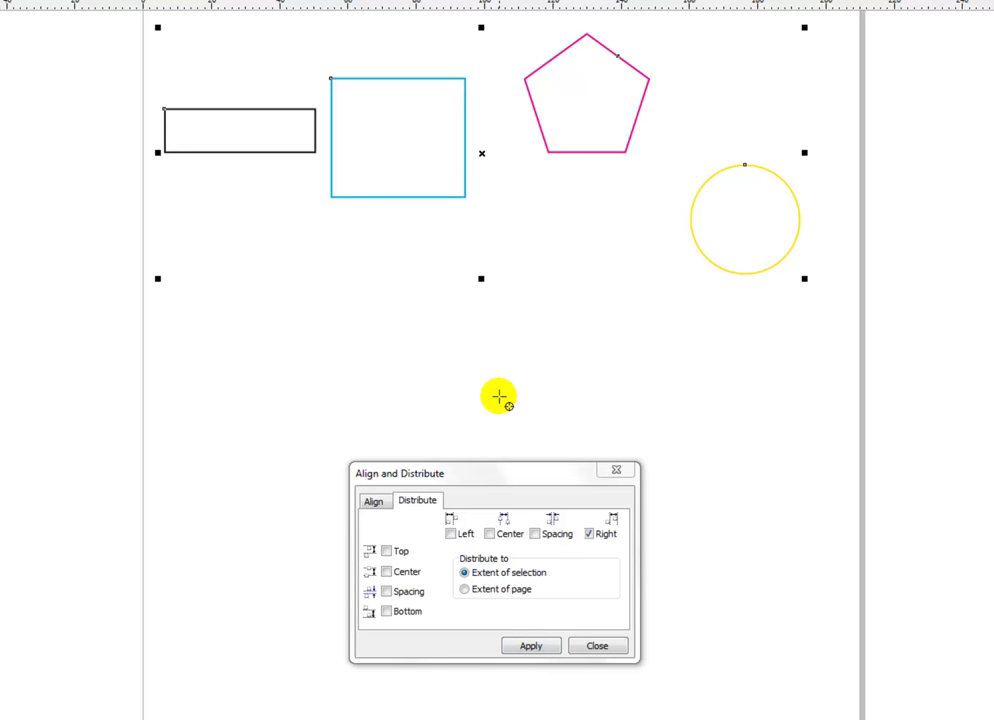
Set the alignment reference to Active objects and turn off the Bottom alignment option.
click(373, 501)
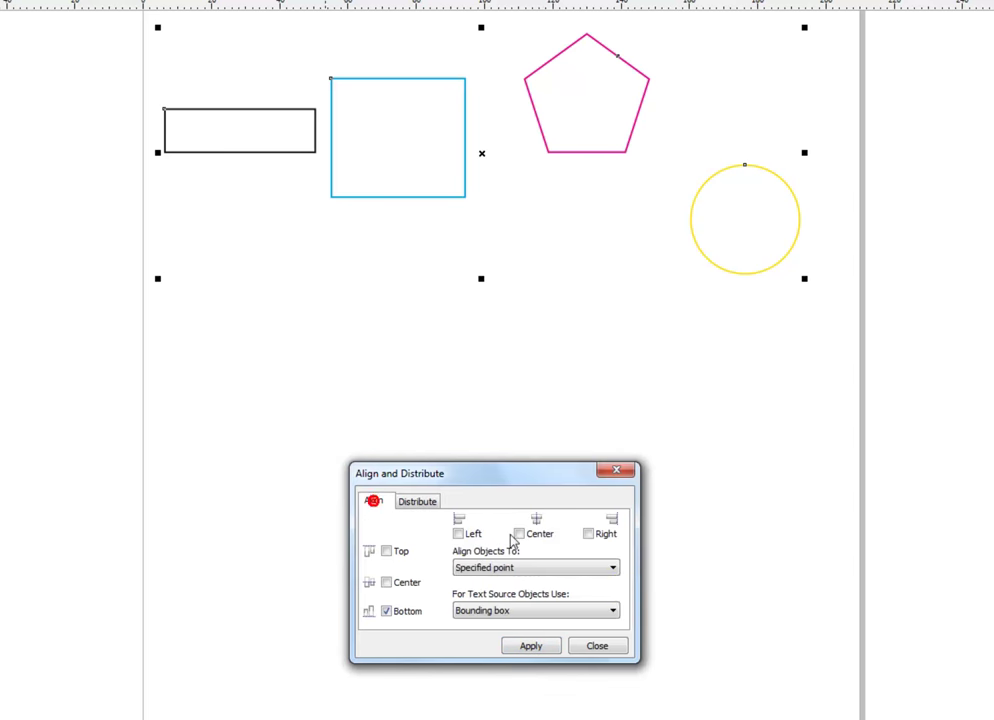
click(613, 567)
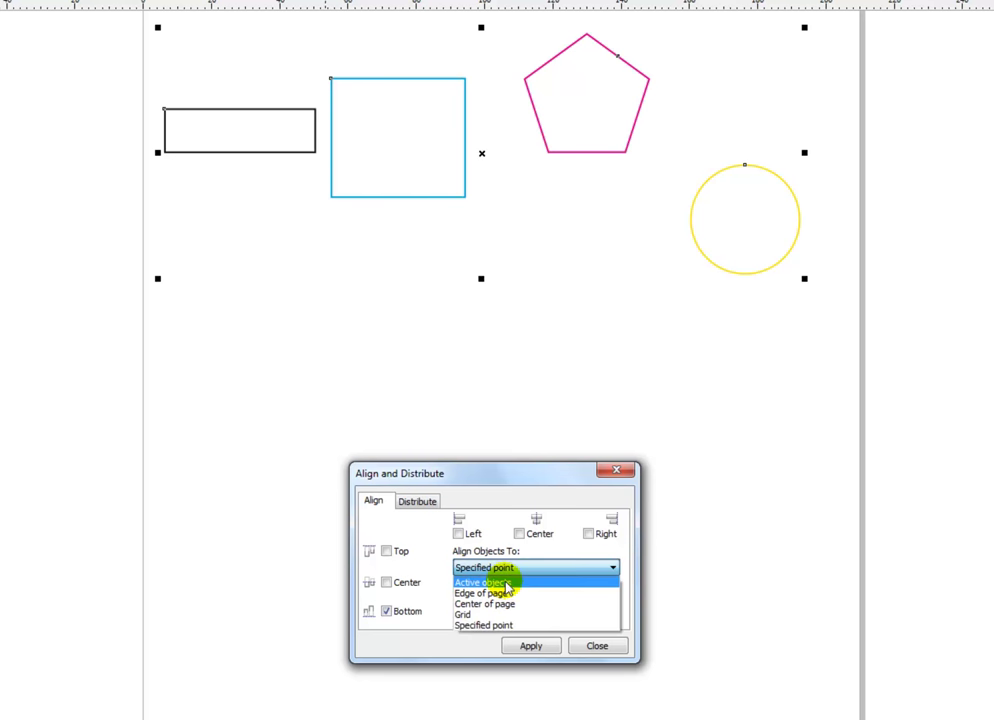
click(506, 583)
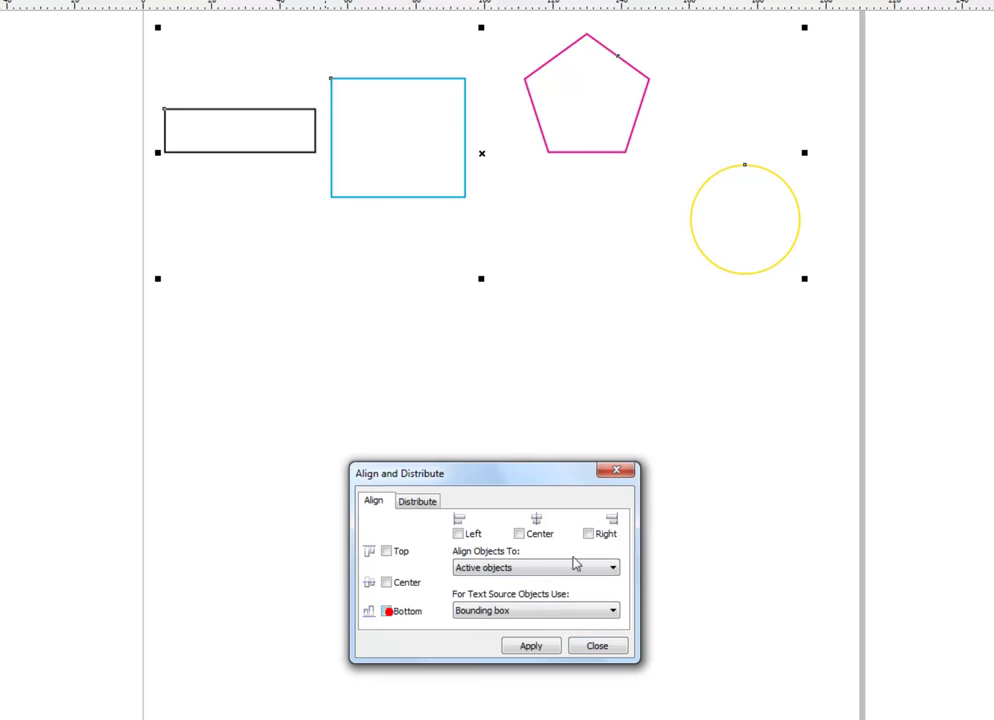
Distribute the four shapes by their right edges within the extent of selection, and redistribute them with equal horizontal spacing.
click(417, 501)
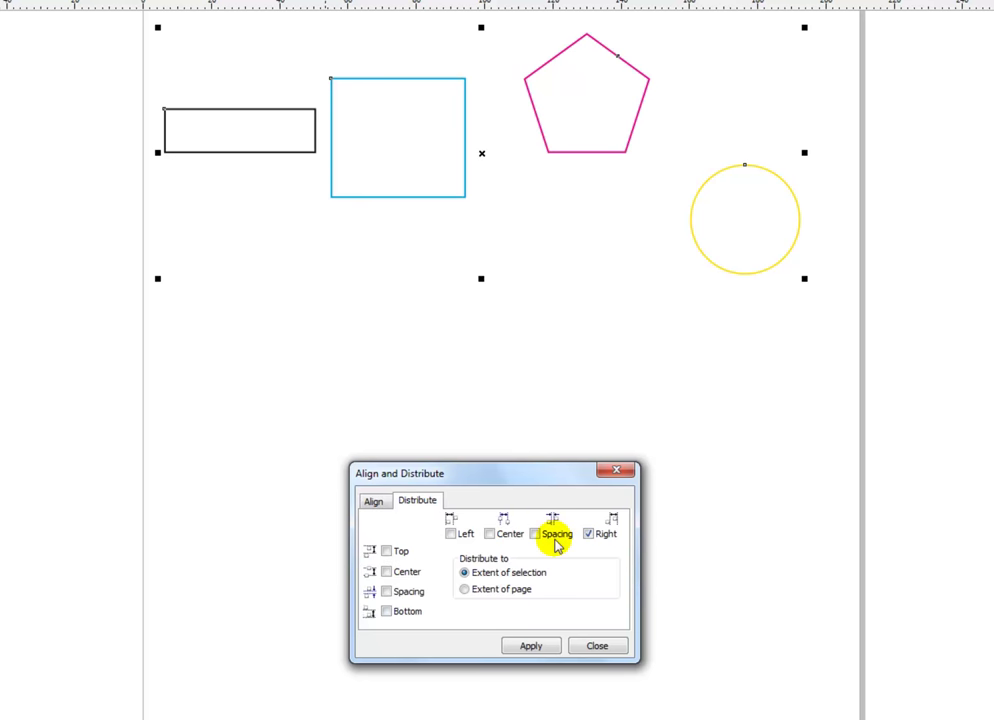
click(531, 645)
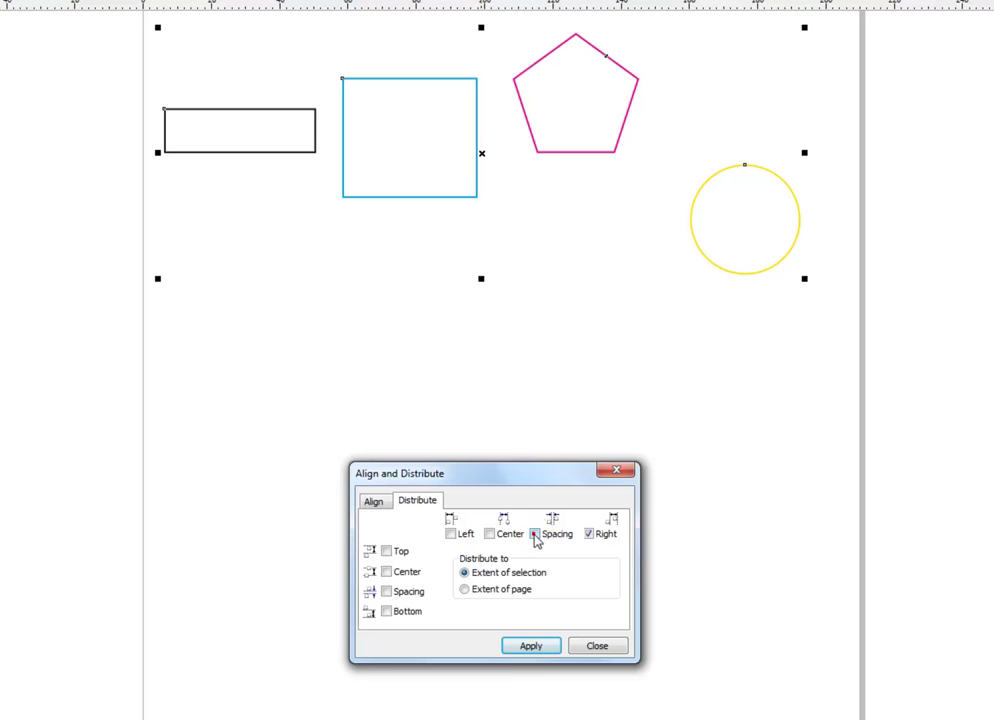
click(530, 647)
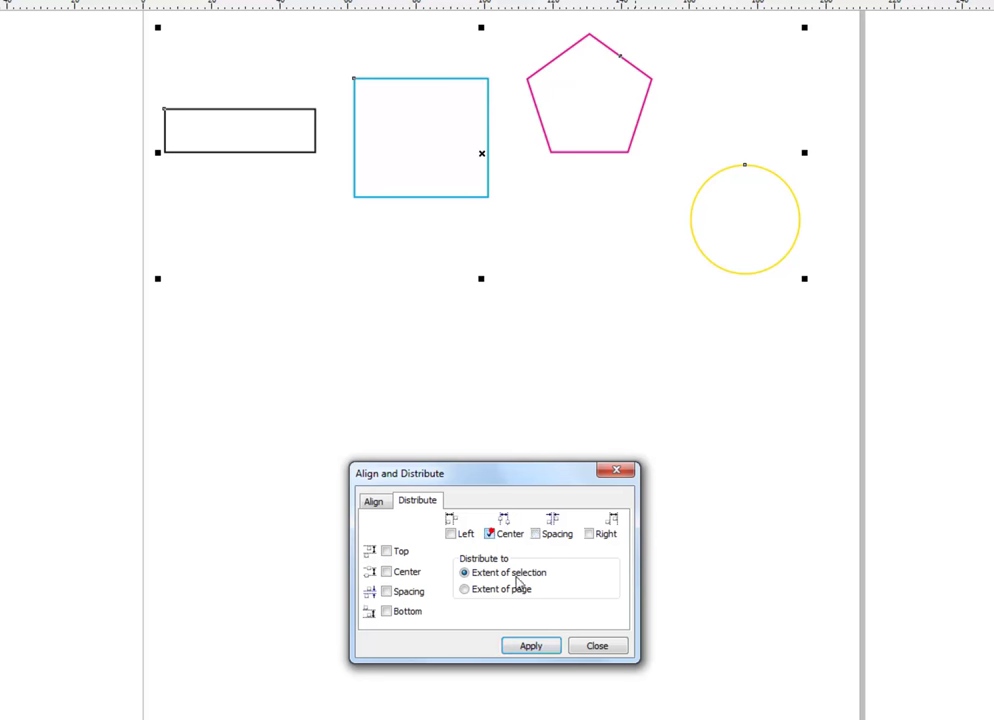
Distribute the four shapes by their horizontal centers within the extent of selection, and redistribute them by their left edges.
click(533, 647)
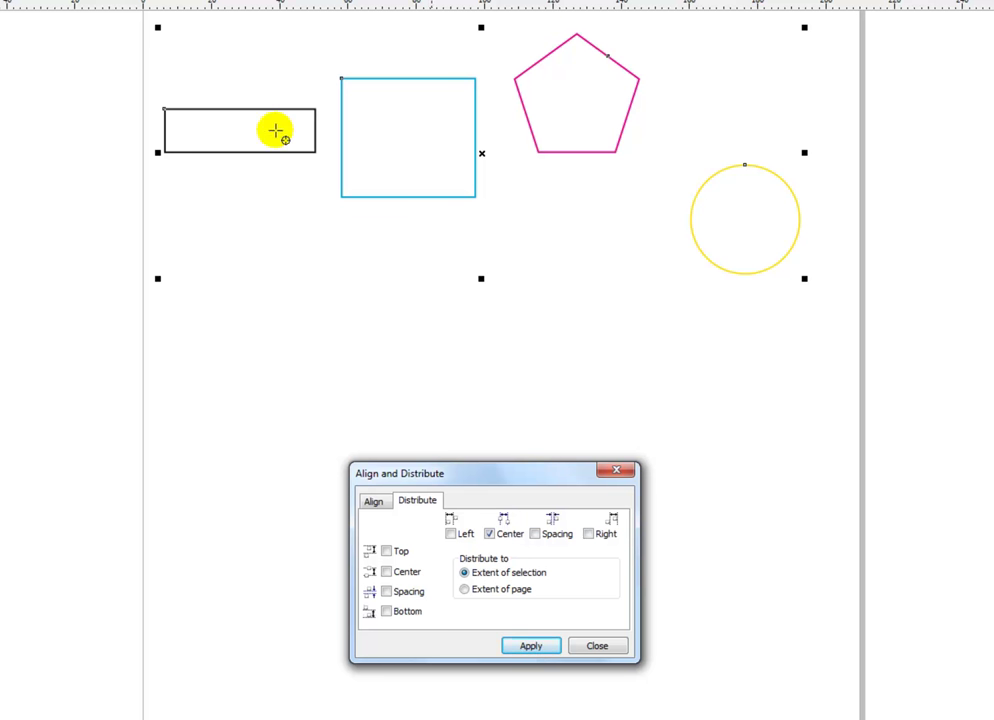
click(533, 647)
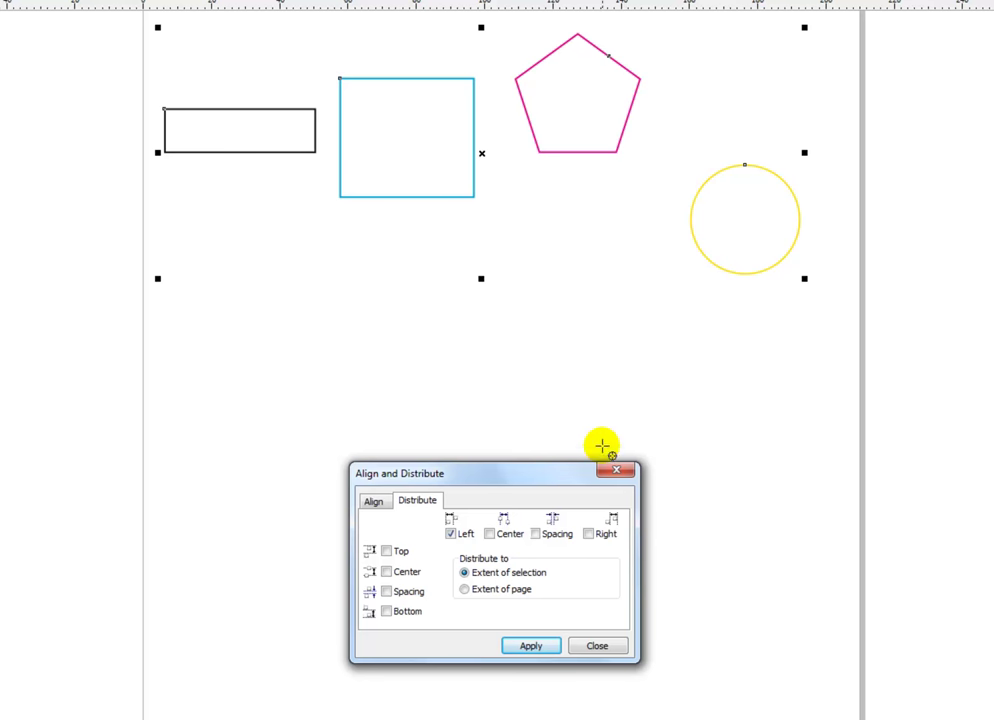
Align the four shapes by their vertical centers to Active objects, and distribute them with equal horizontal spacing within the selection extent.
click(373, 501)
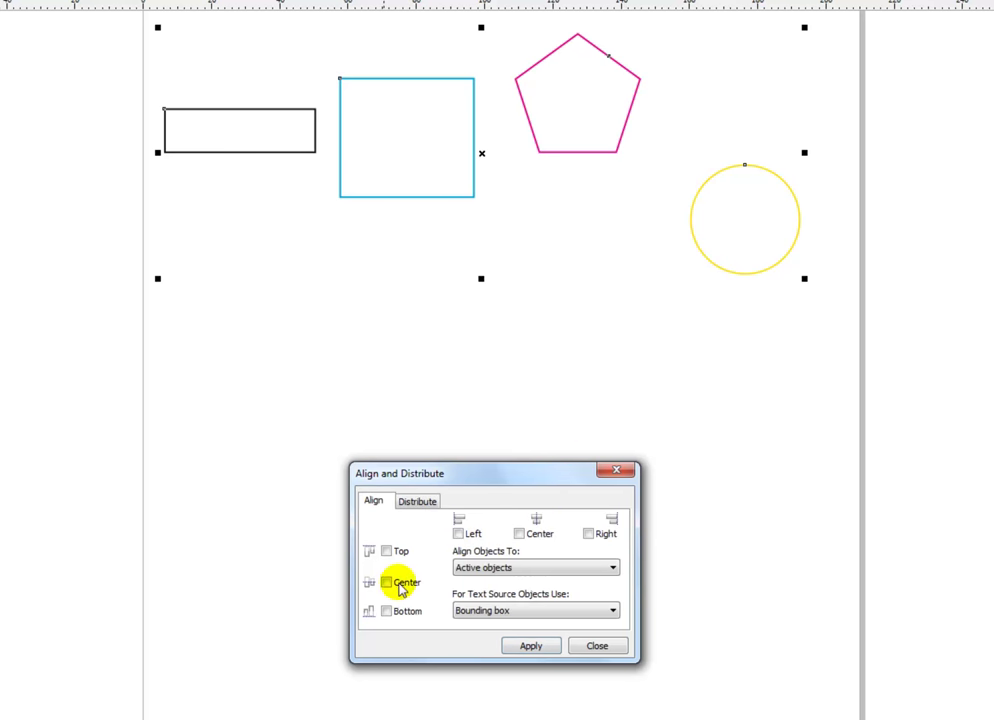
click(531, 646)
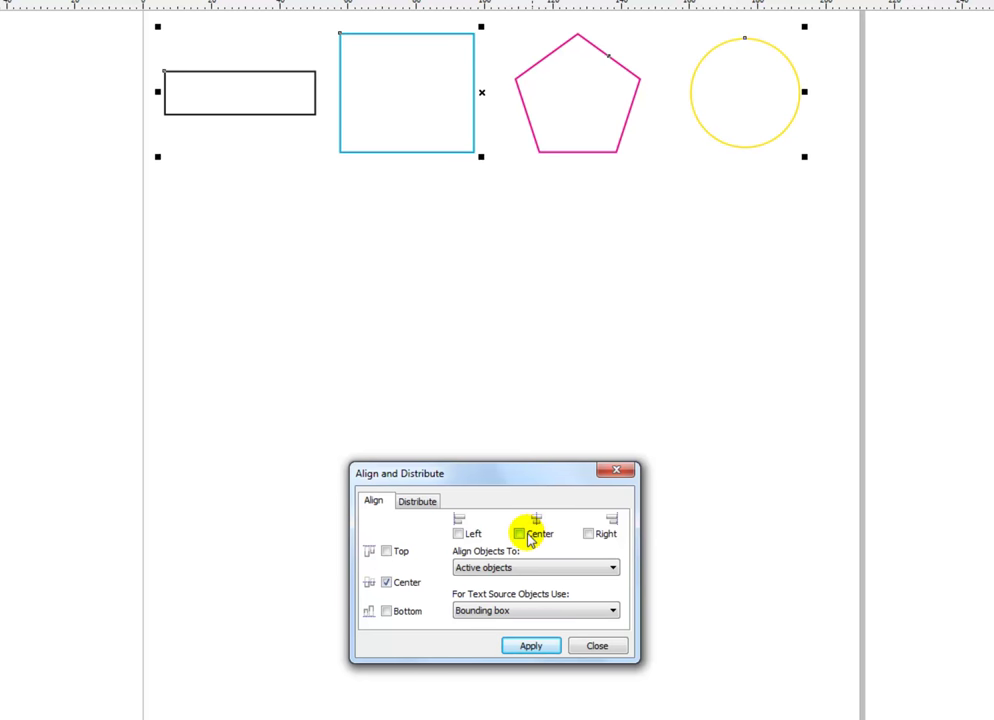
click(420, 502)
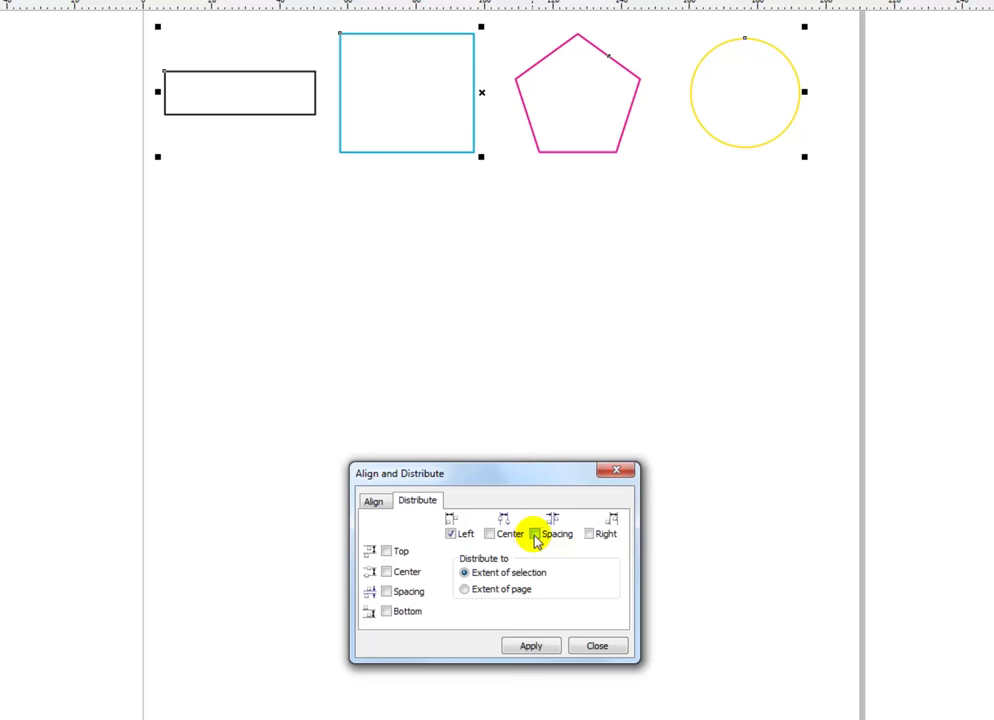
click(531, 646)
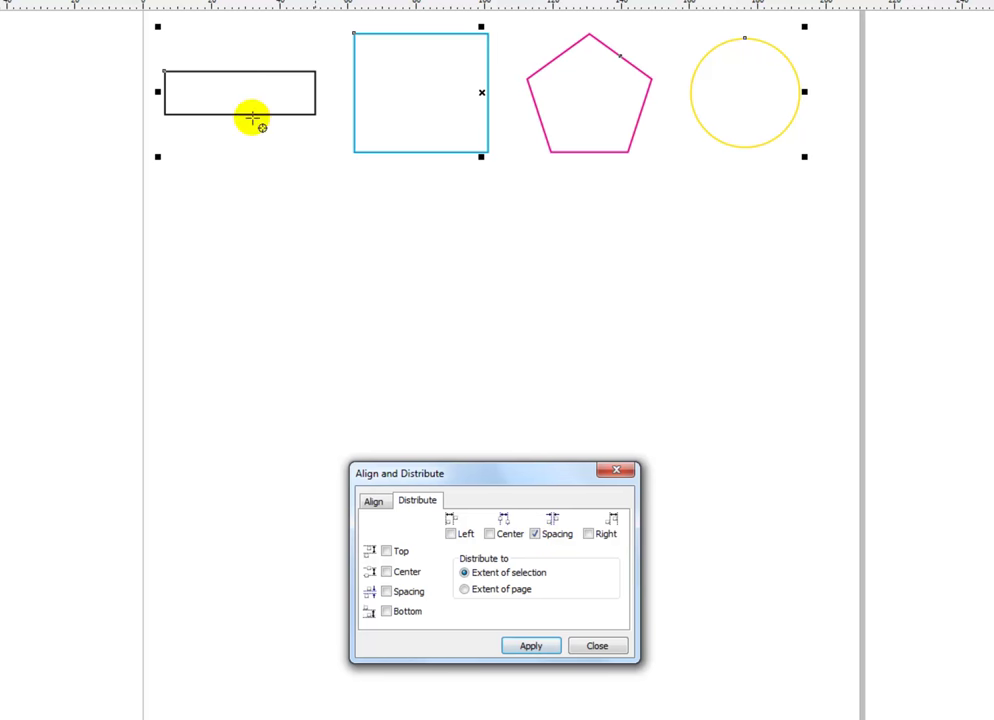